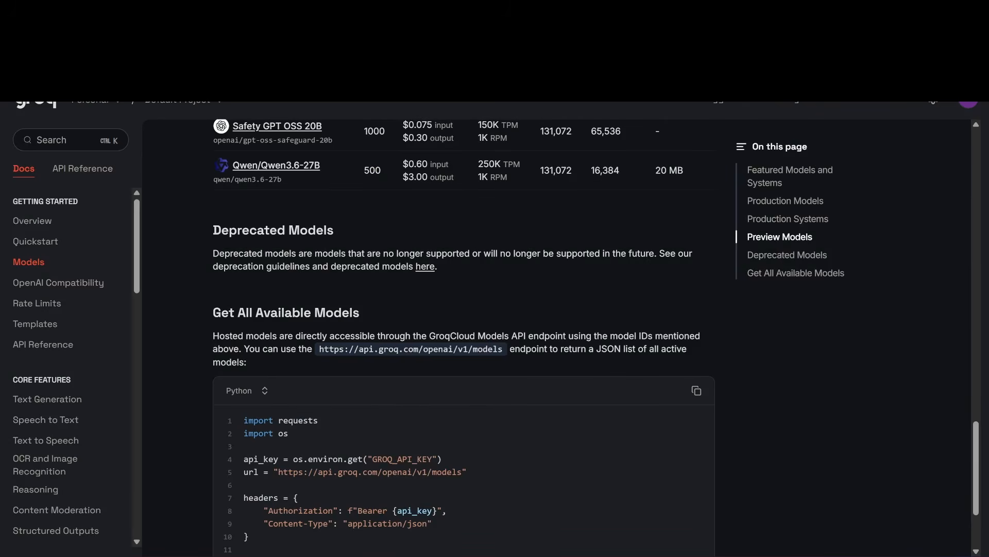
# Step: Examine the preview and deprecated models and the API sample in the Groq docs, plus the blueprints in NVIDIA's catalog
pyautogui.scroll(-1, 464, 335)
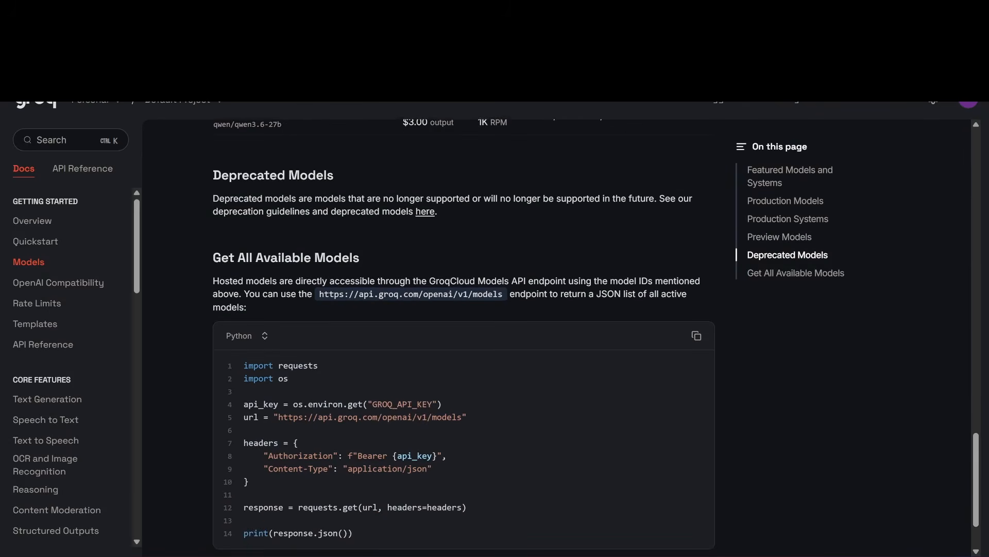
pyautogui.scroll(-2, 464, 335)
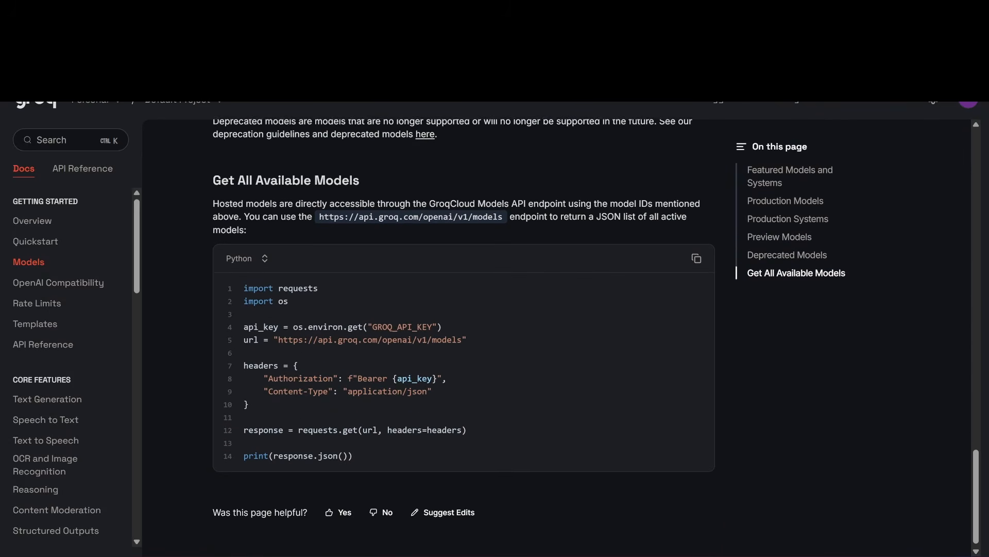
pyautogui.scroll(2, 464, 335)
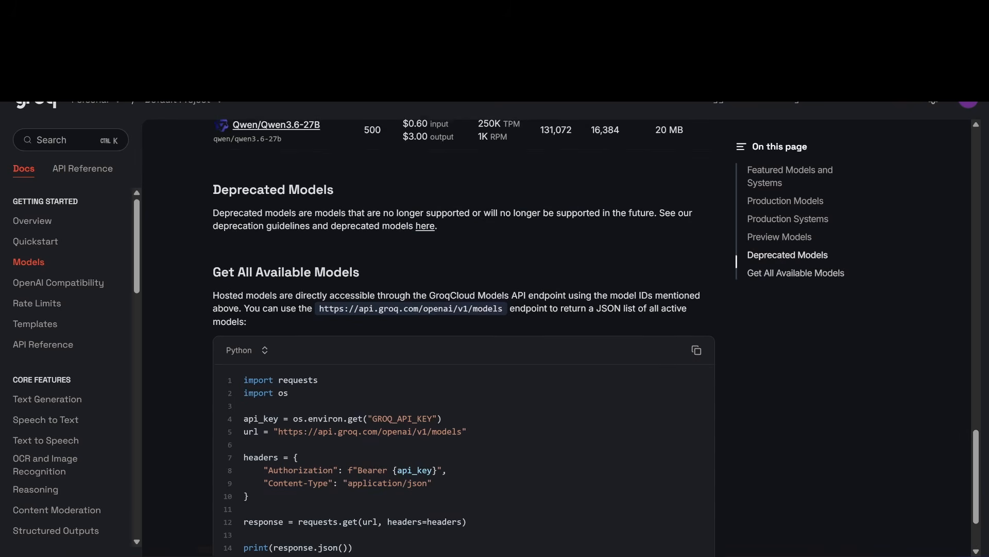
pyautogui.scroll(2, 464, 335)
pyautogui.scroll(2, 464, 334)
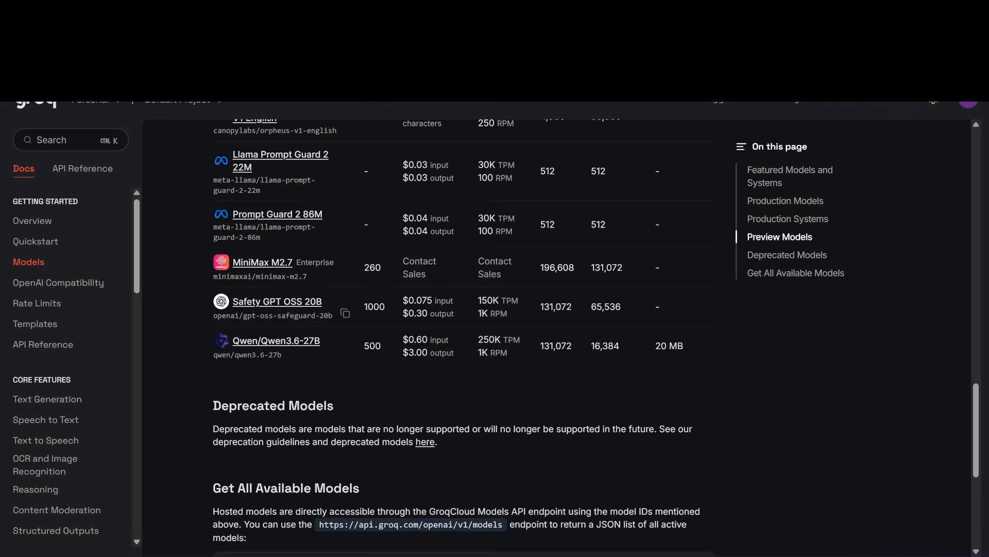
pyautogui.scroll(-1, 464, 335)
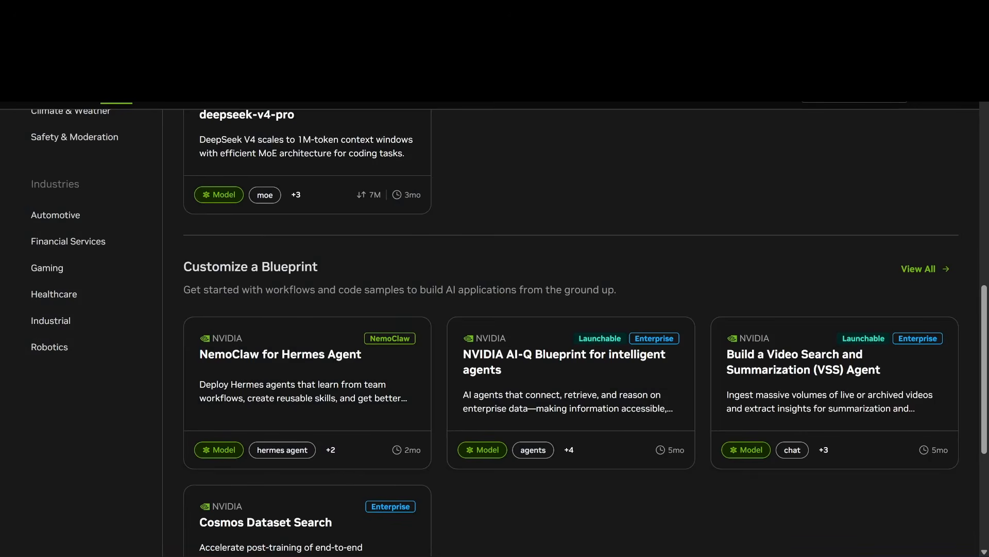
pyautogui.scroll(-5, 567, 330)
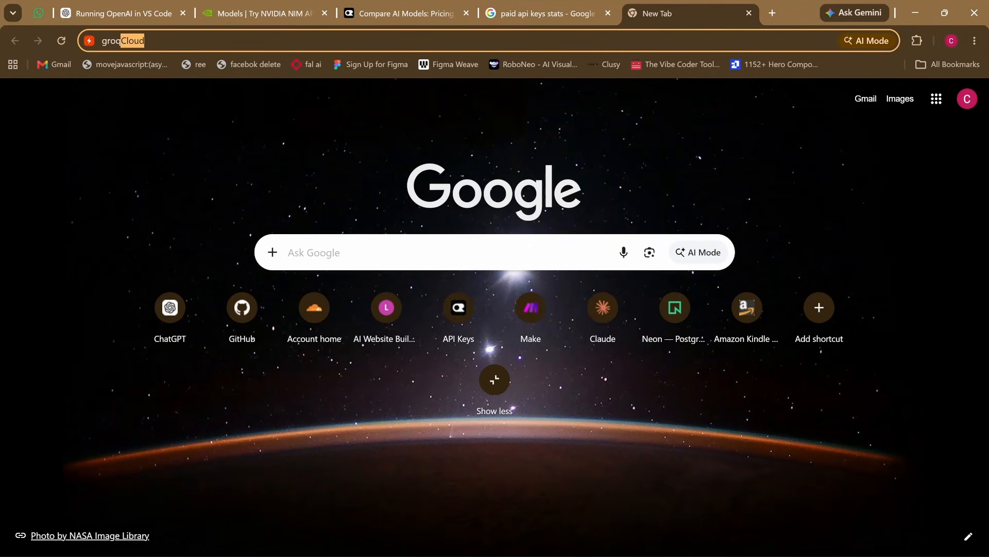
# Step: Go to the GroqCloud home page at console.groq.com/home
pyautogui.press('Right')
pyautogui.press('BackSpace')
pyautogui.press('BackSpace')
pyautogui.press('BackSpace')
pyautogui.press('BackSpace')
pyautogui.press('BackSpace')
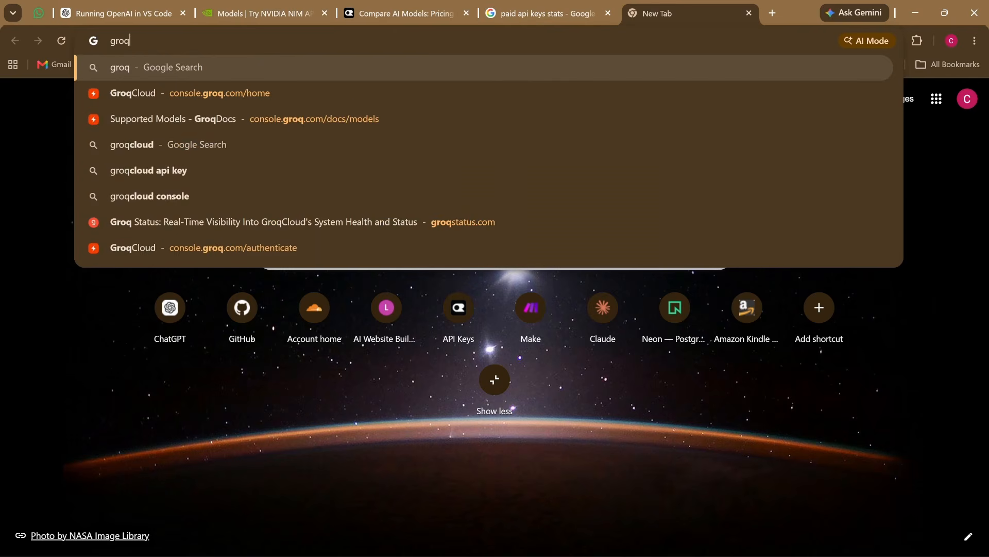
pyautogui.press('Down')
pyautogui.press('Return')
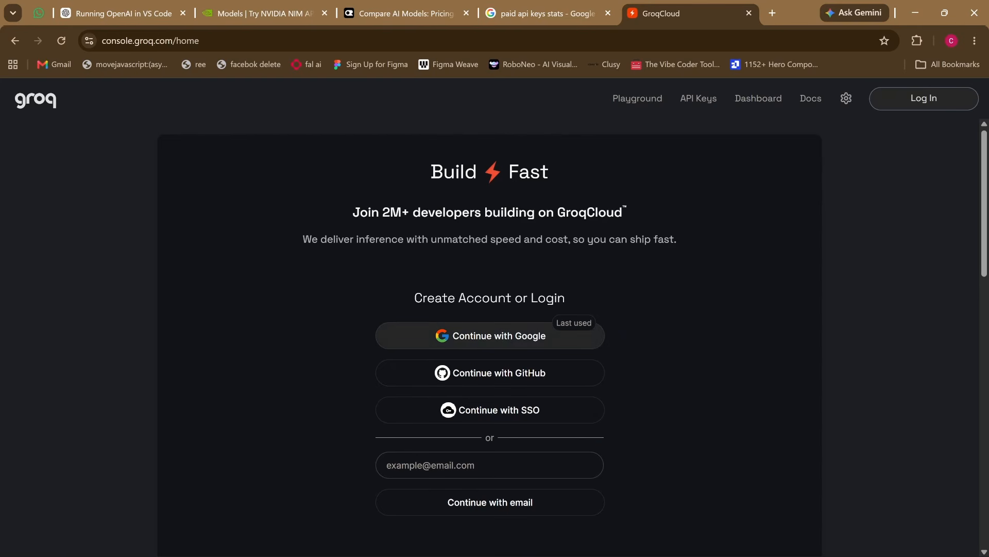
# Step: Sign in to GroqCloud with a Google account and open the dashboard metrics
pyautogui.click(490, 335)
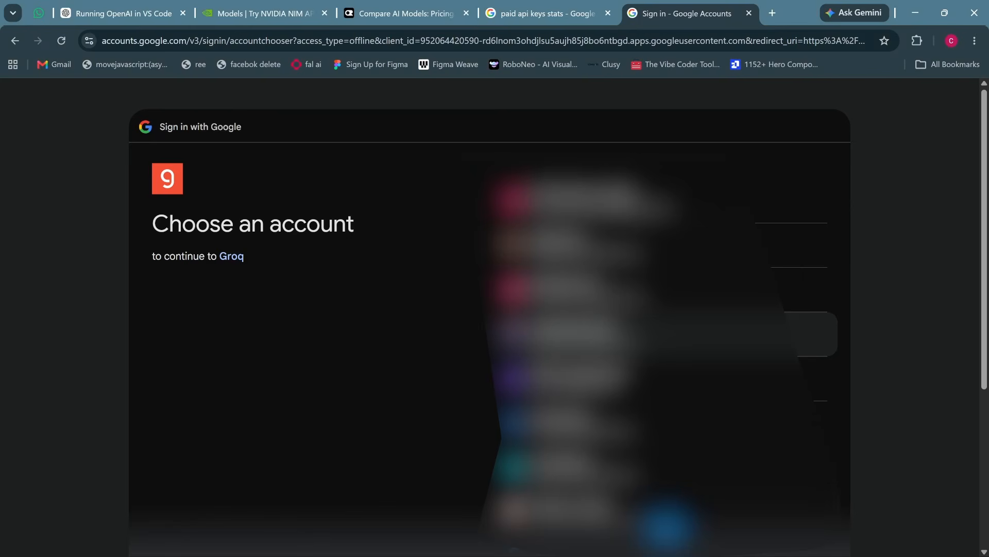
pyautogui.click(577, 334)
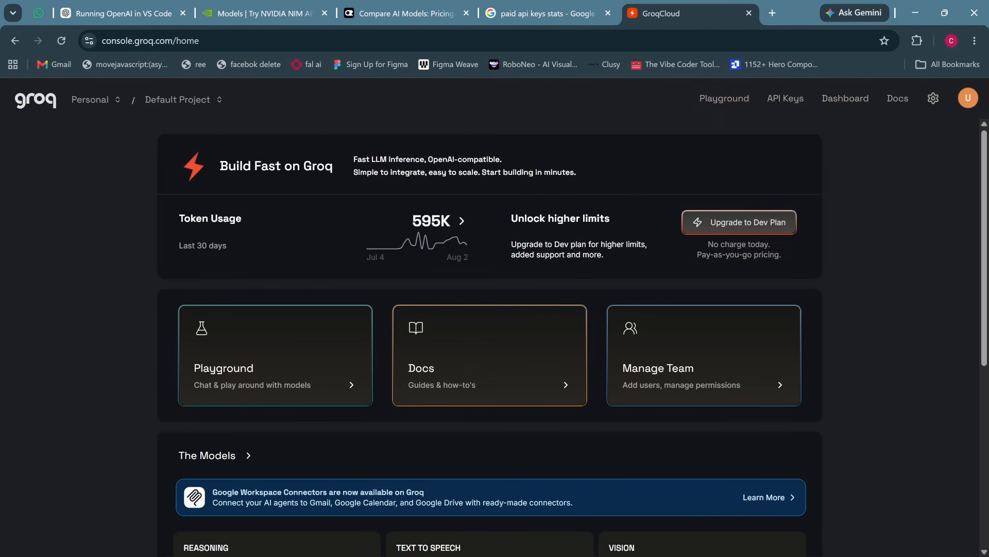
pyautogui.scroll(-3, 515, 232)
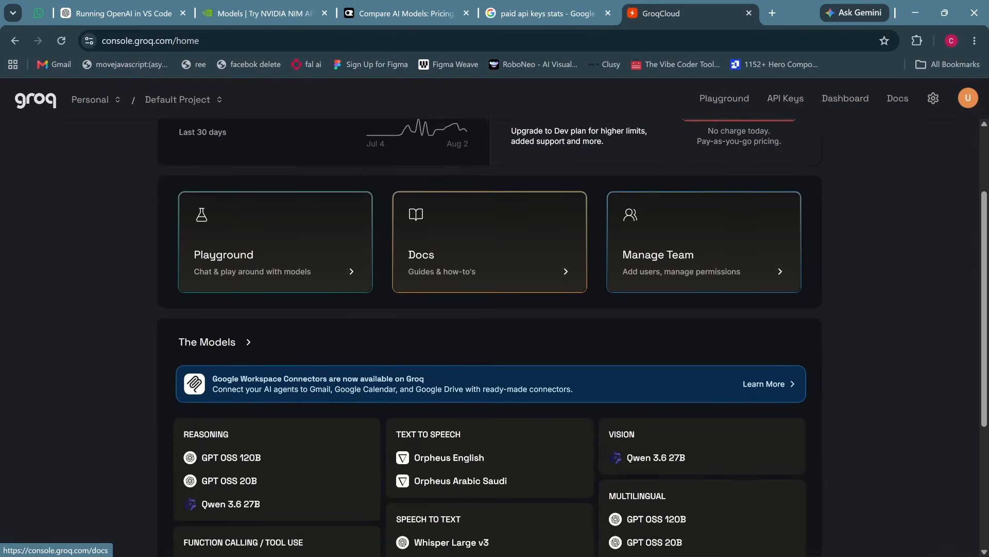
pyautogui.scroll(3, 489, 309)
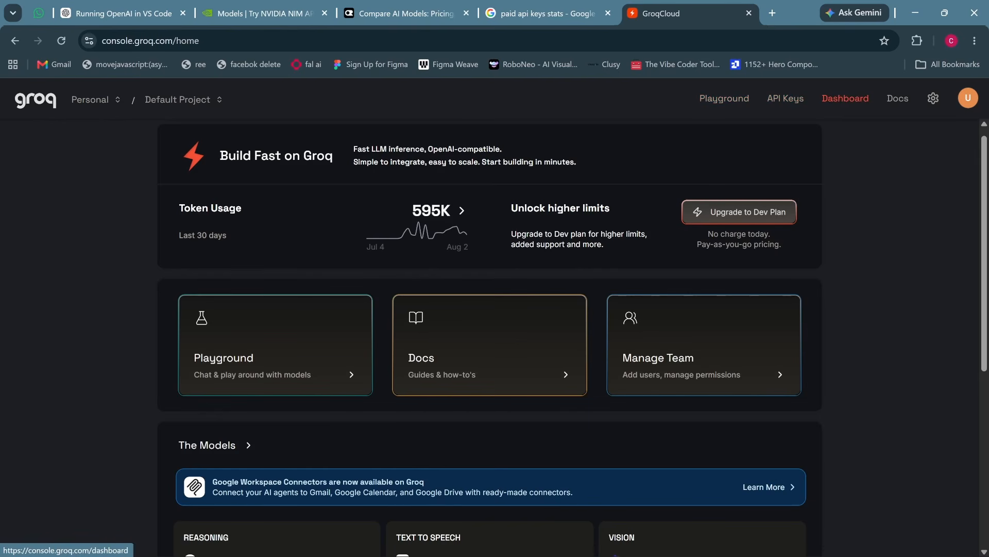
pyautogui.click(845, 98)
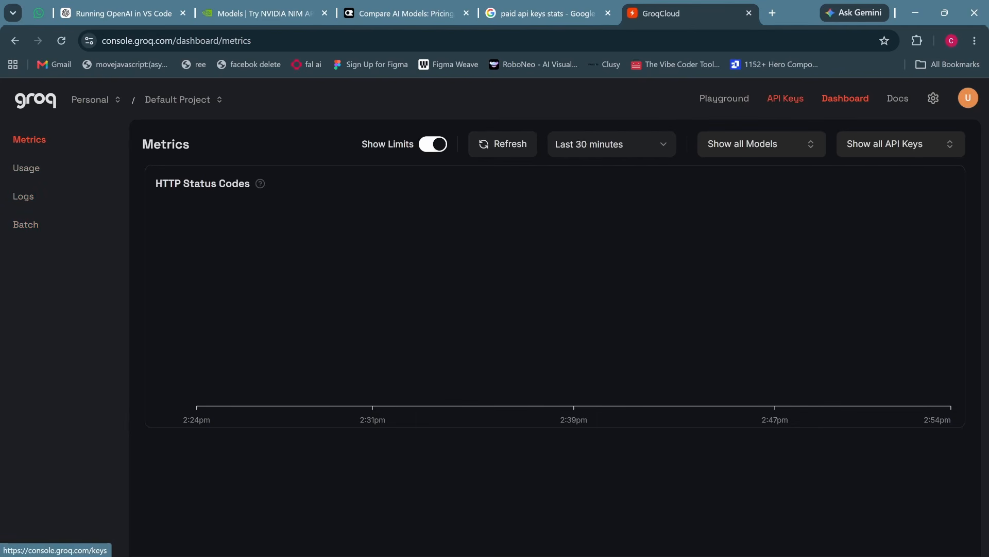
# Step: Start creating a new API key with the display name "lesson 1"
pyautogui.click(786, 98)
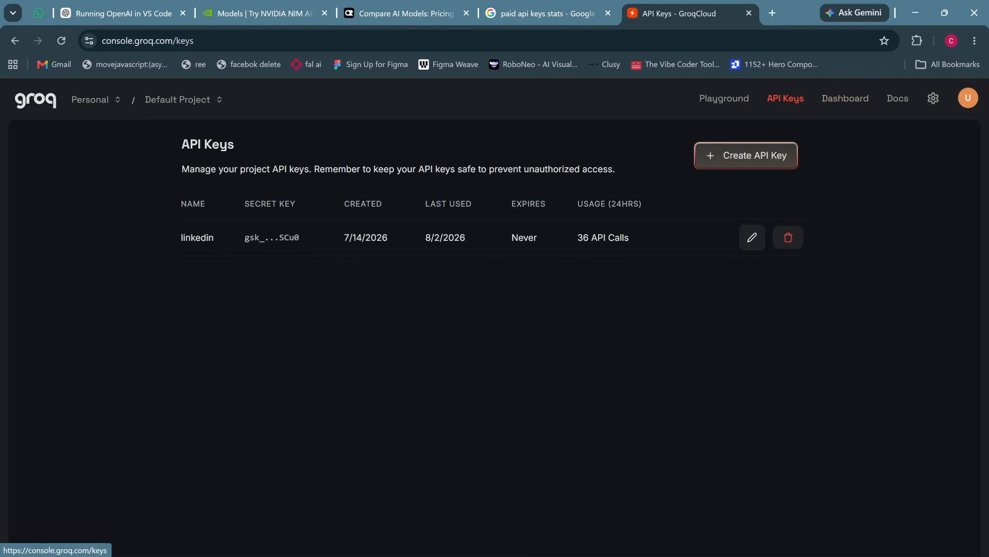
pyautogui.click(747, 155)
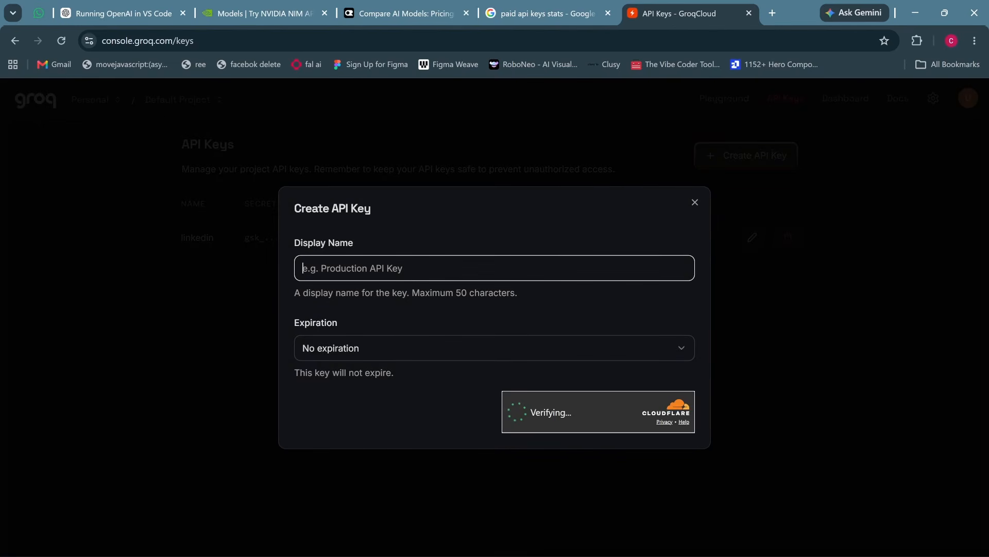
pyautogui.write('leso')
pyautogui.press('Up')
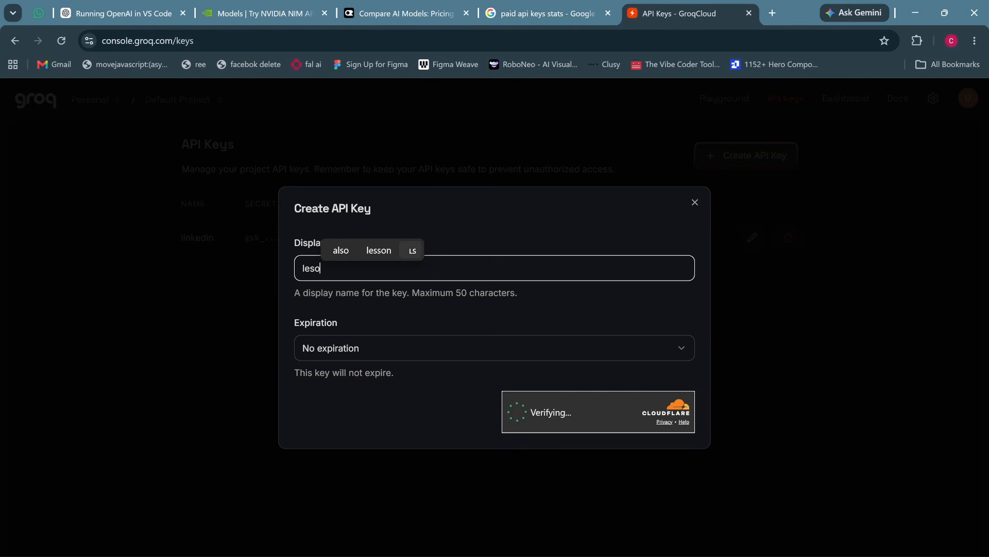
pyautogui.press('Left')
pyautogui.press('Return')
pyautogui.write('1')
pyautogui.press('Tab')
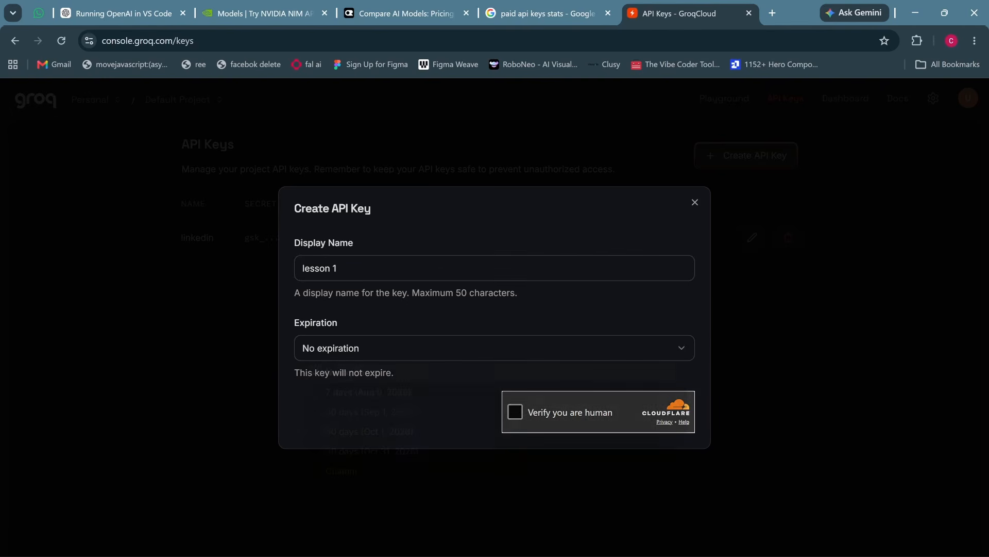
# Step: Keep the key's expiration at No expiration, complete the human verification and submit the new API key
pyautogui.press('Return')
pyautogui.press('Down')
pyautogui.press('Down')
pyautogui.press('Down')
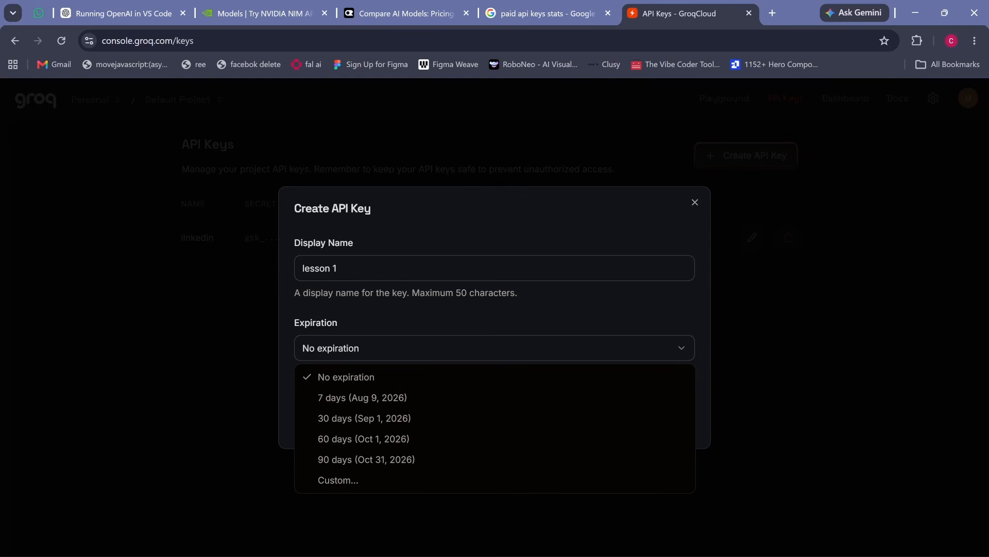
pyautogui.click(347, 377)
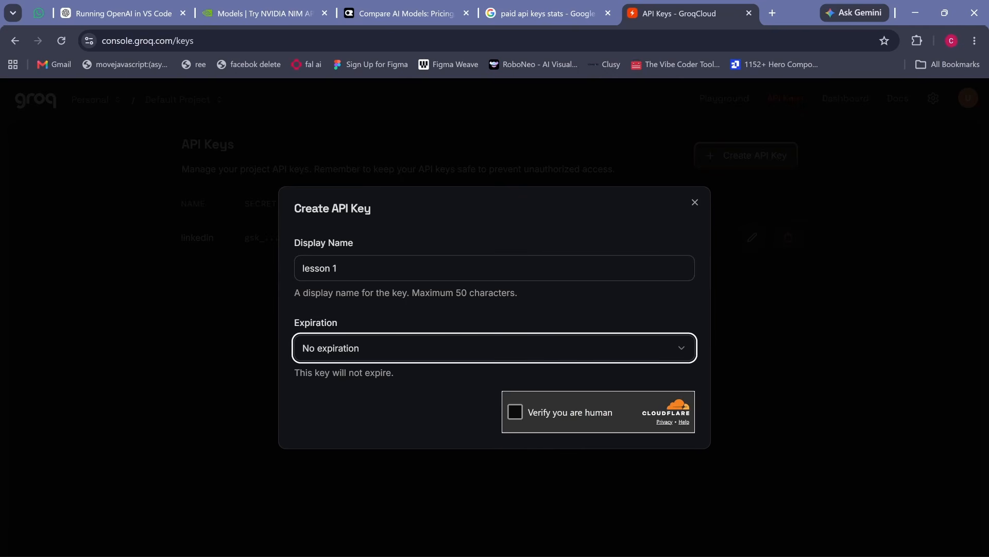
pyautogui.click(516, 412)
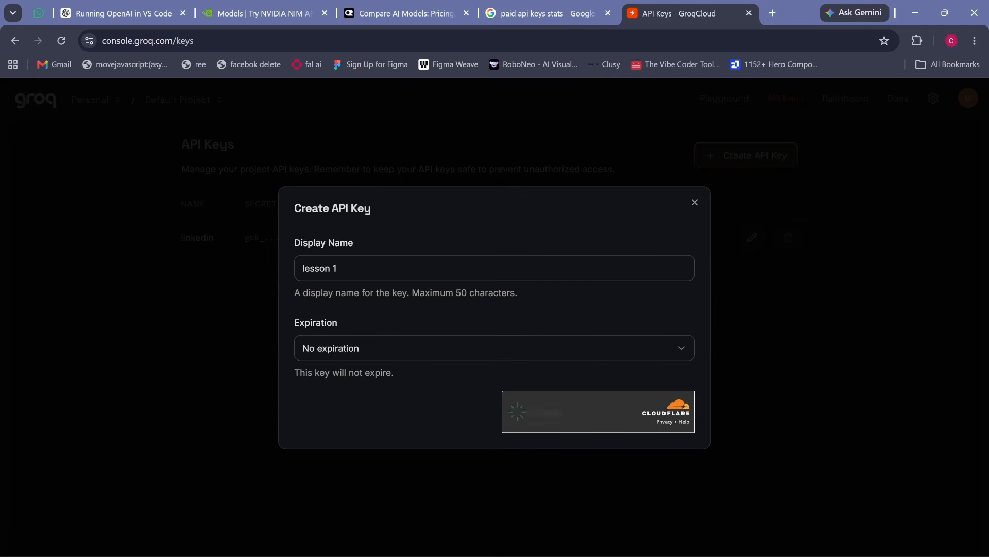
pyautogui.click(670, 414)
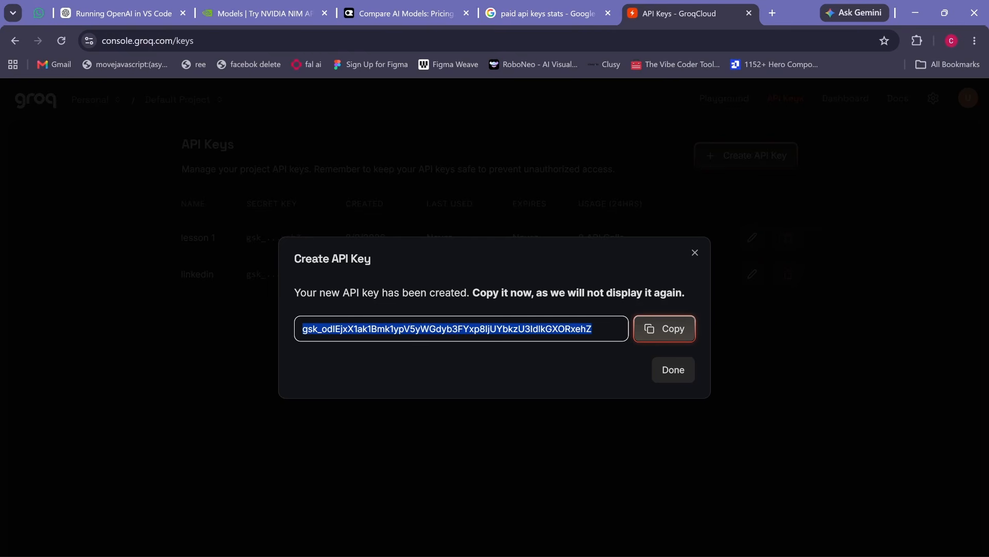
# Step: Copy the newly created API key and paste it into a new Notepad document
pyautogui.click(665, 328)
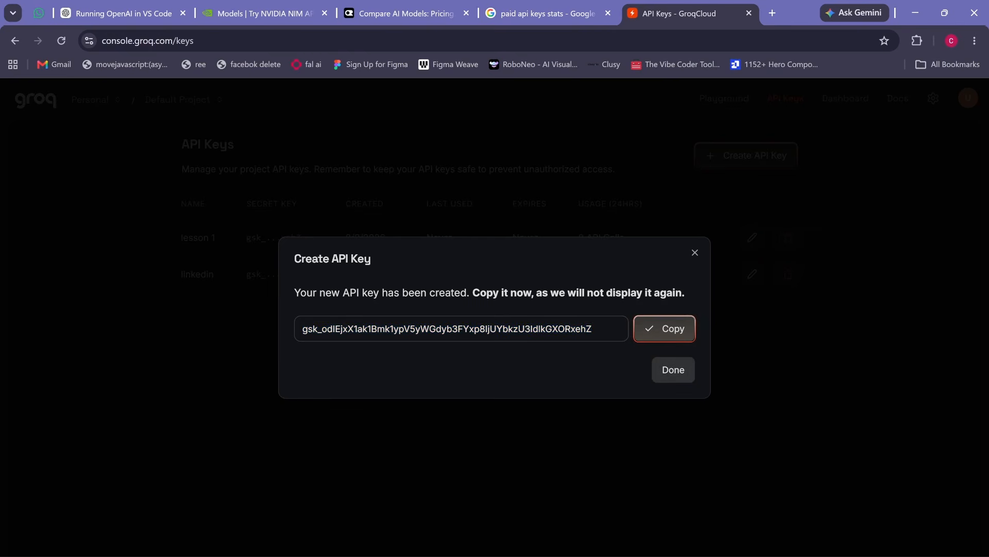
pyautogui.click(695, 541)
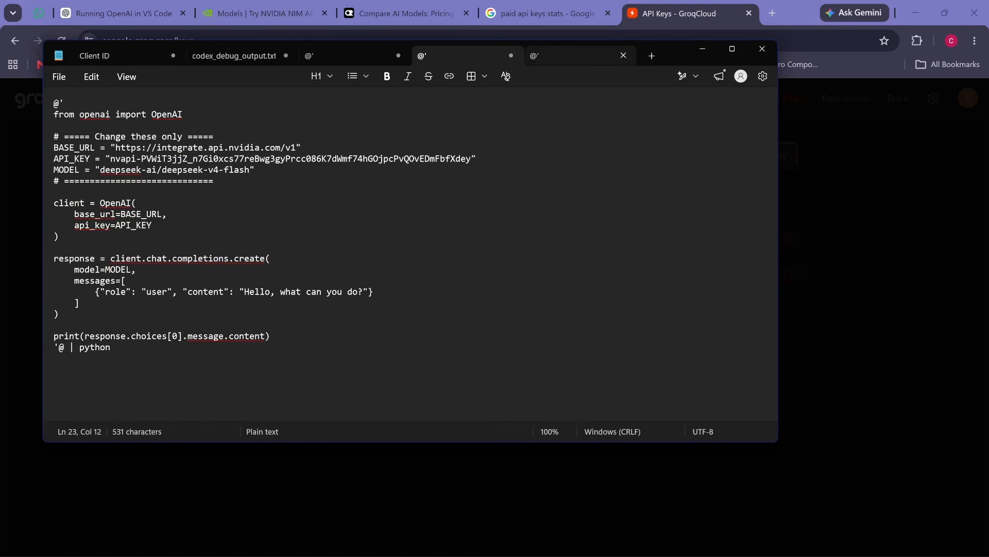
pyautogui.hotkey('ctrl', 'n')
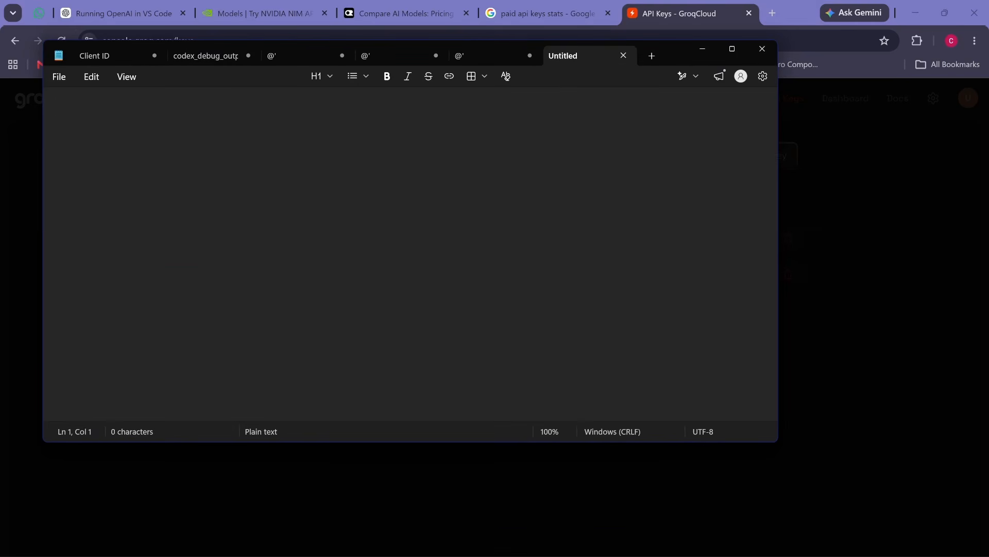
pyautogui.hotkey('ctrl', 'v')
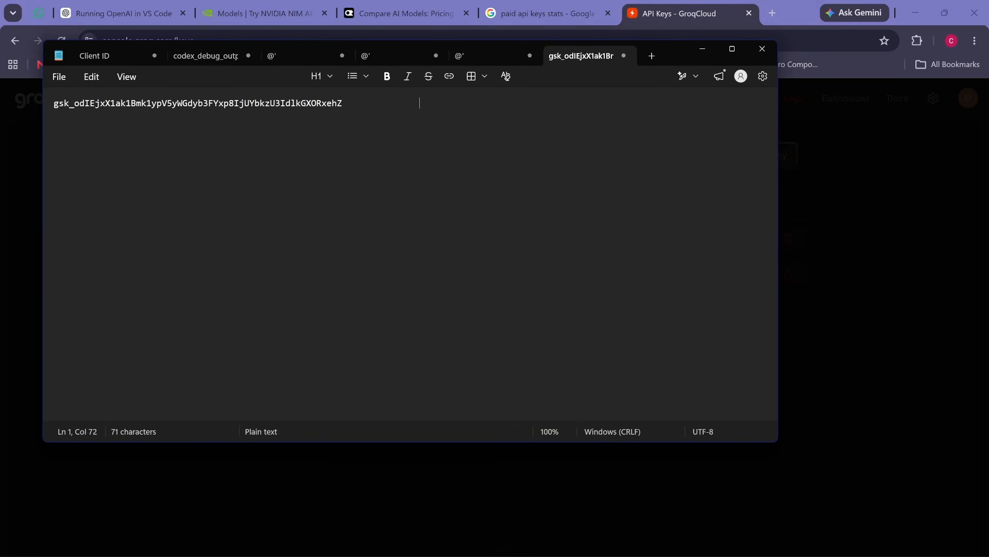
# Step: Switch to the browser and open the GroqCloud API Keys page at groq.com/keys
pyautogui.write('go')
pyautogui.press('BackSpace')
pyautogui.write('roq.com/keys')
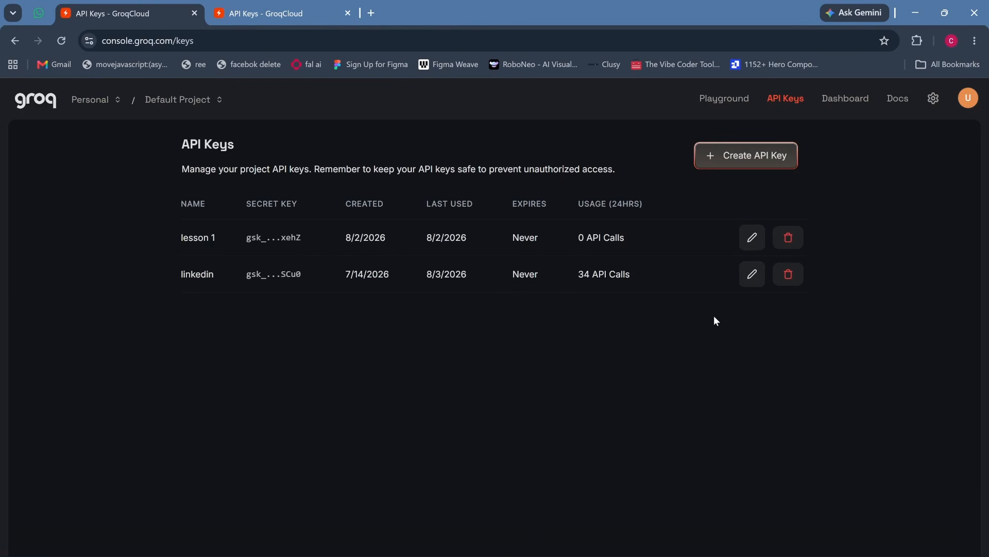
# Step: Open the Supported Models page in the Groq docs and examine the production models, production systems and preview models
pyautogui.click(897, 100)
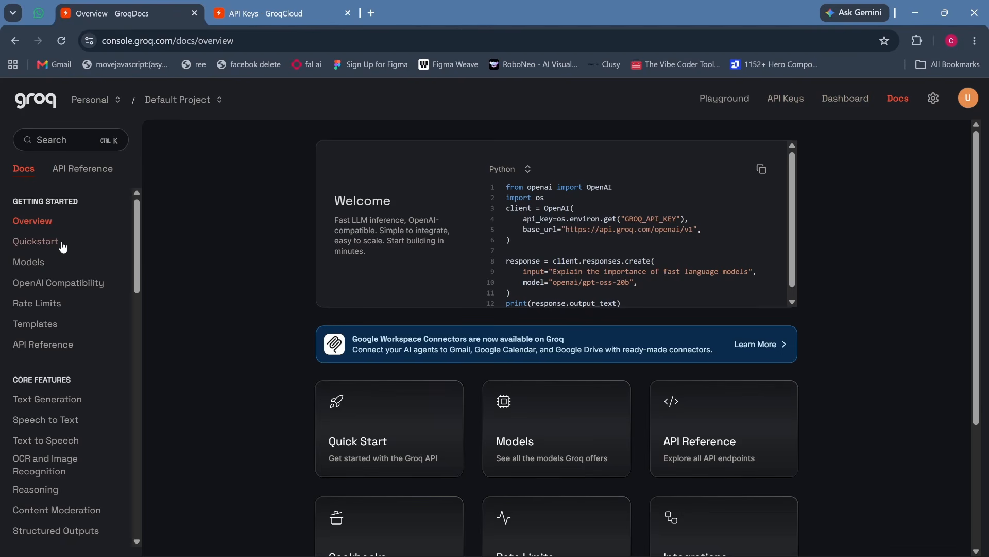
pyautogui.click(27, 266)
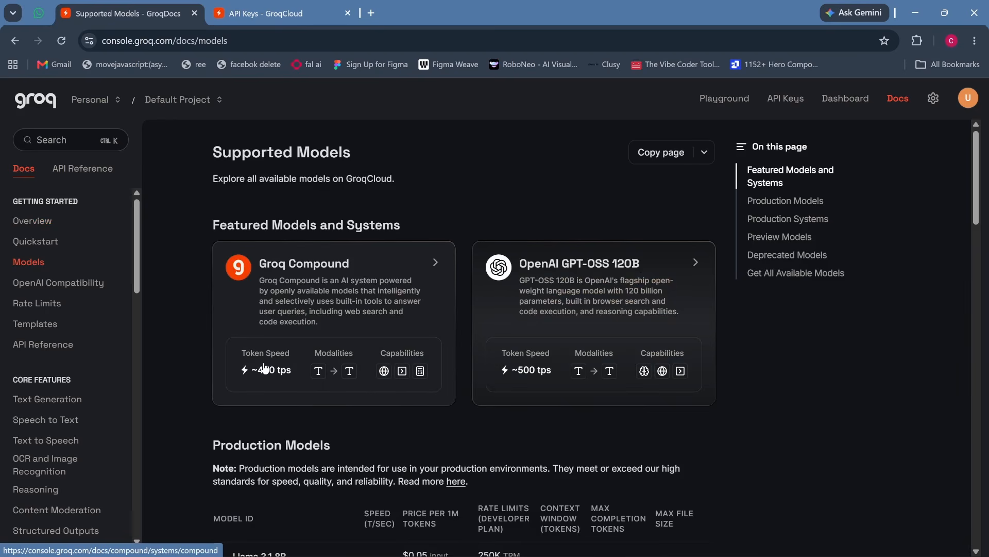
pyautogui.scroll(-1, 264, 367)
pyautogui.scroll(-6, 265, 367)
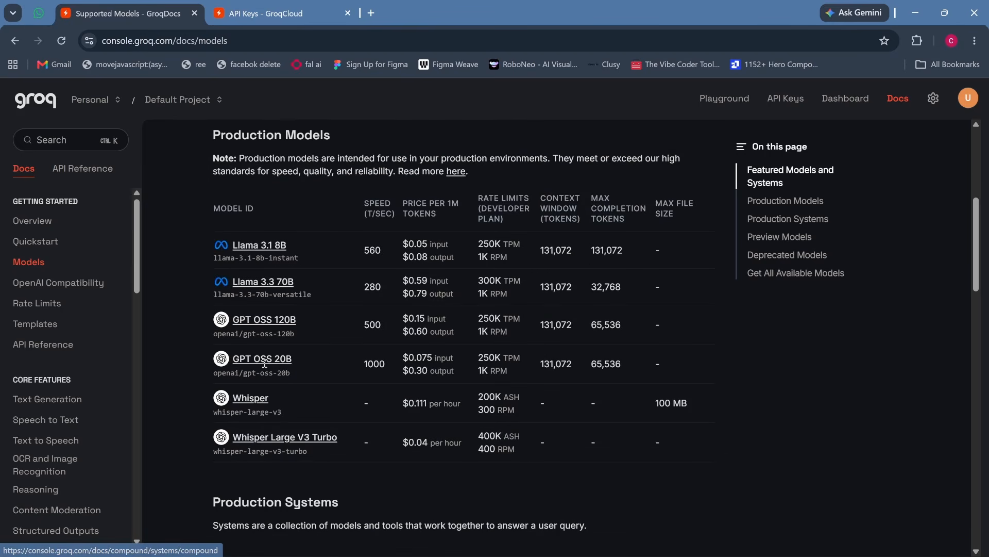
pyautogui.scroll(-1, 264, 363)
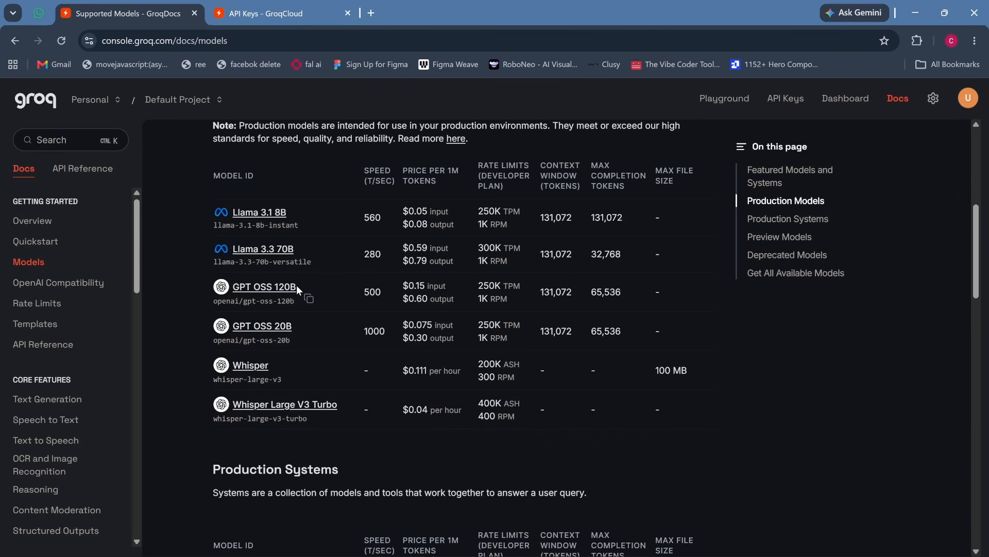
pyautogui.scroll(-1, 280, 358)
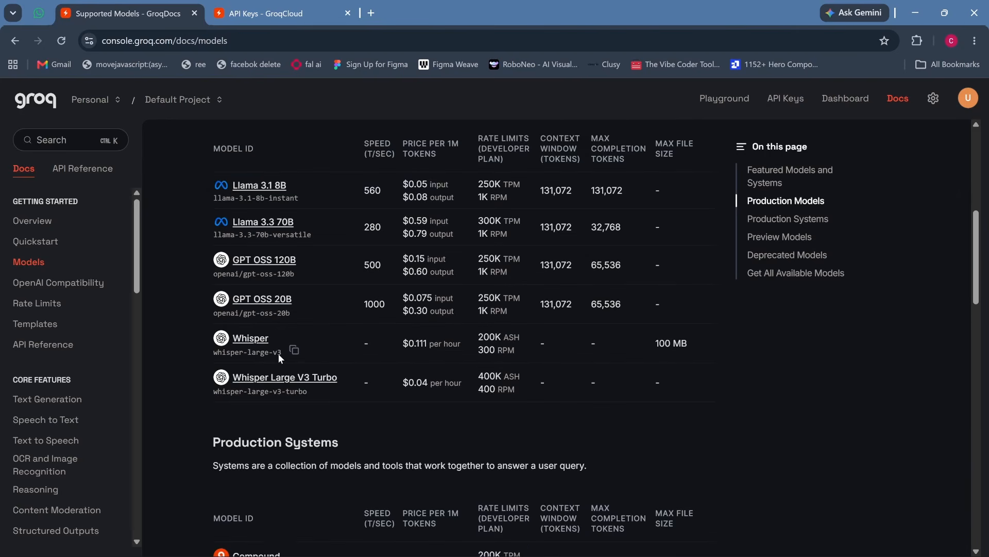
pyautogui.scroll(-1, 280, 358)
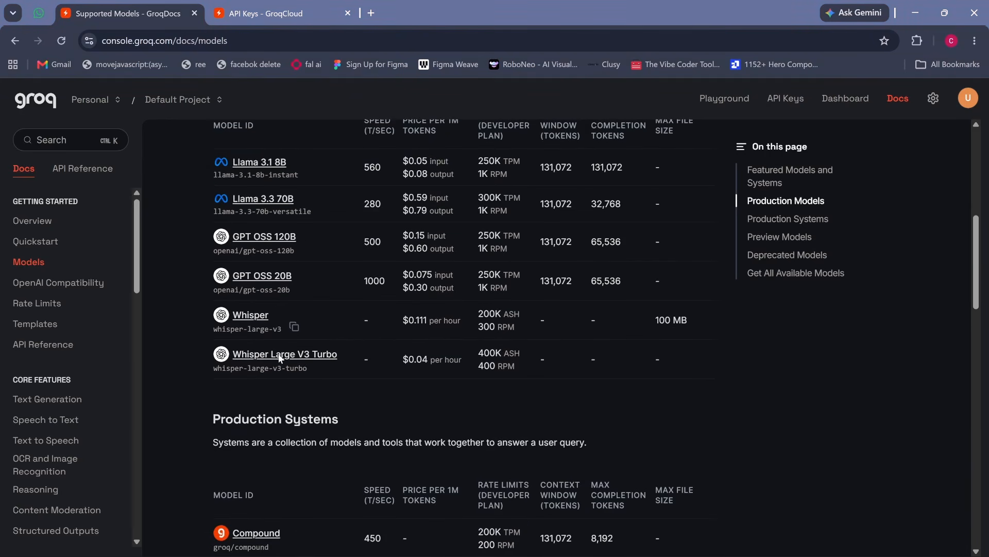
pyautogui.scroll(-1, 280, 360)
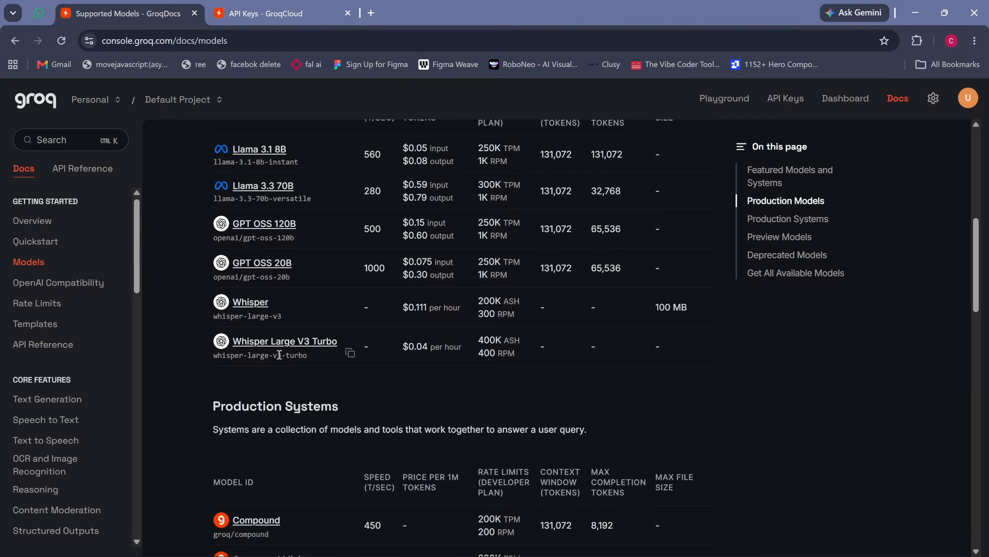
pyautogui.scroll(-8, 737, 185)
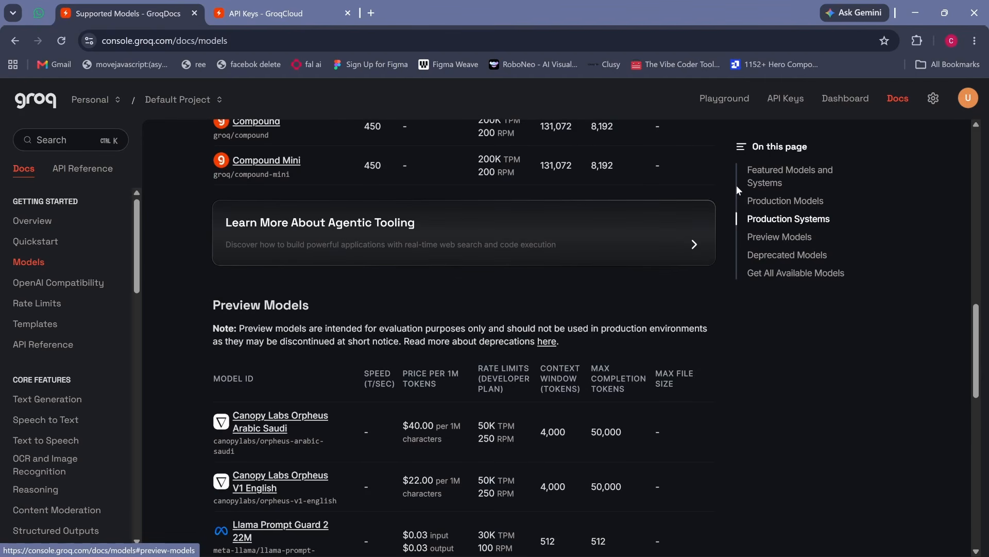
# Step: Open the Playground, submit the user message "what can you do" to openai/gpt-oss-120b and read through the response
pyautogui.click(730, 99)
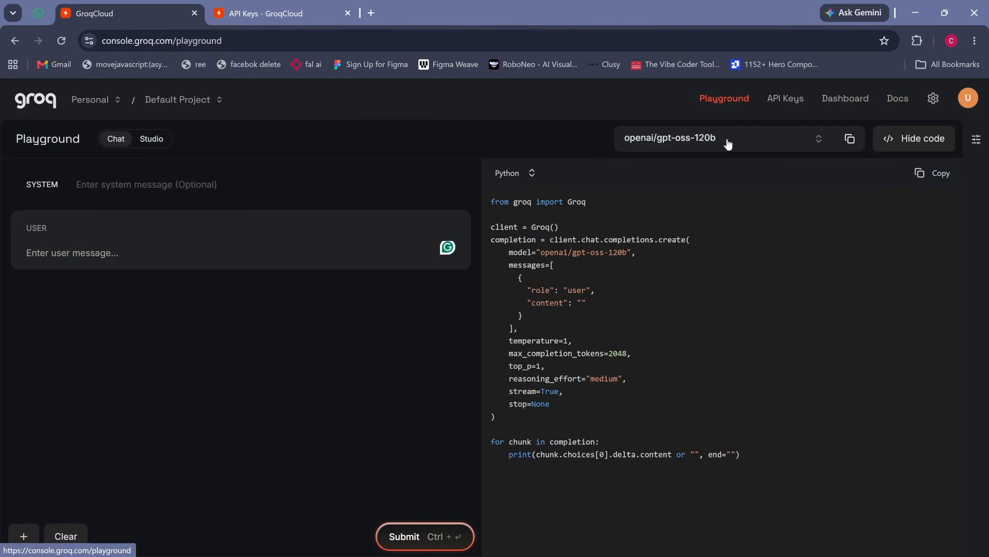
pyautogui.click(695, 138)
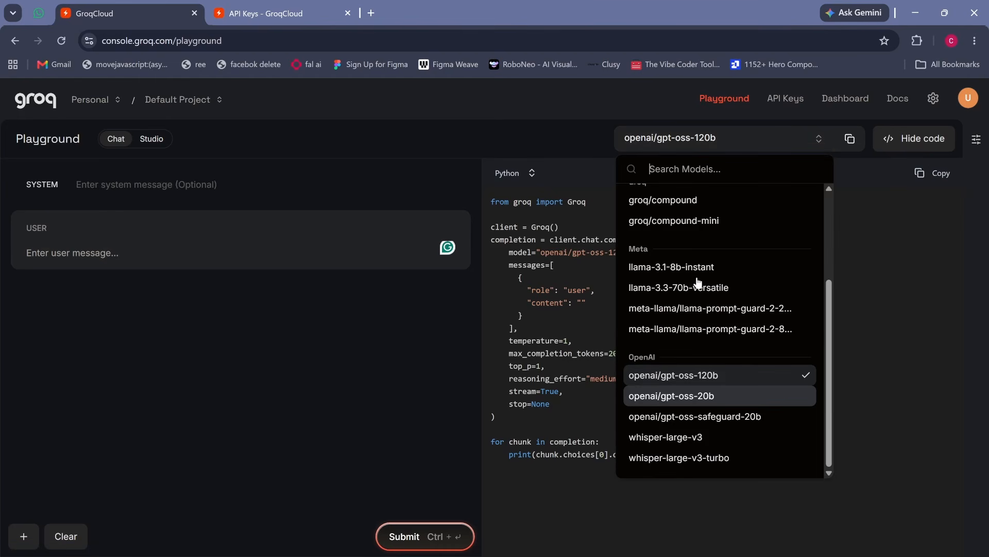
pyautogui.click(698, 287)
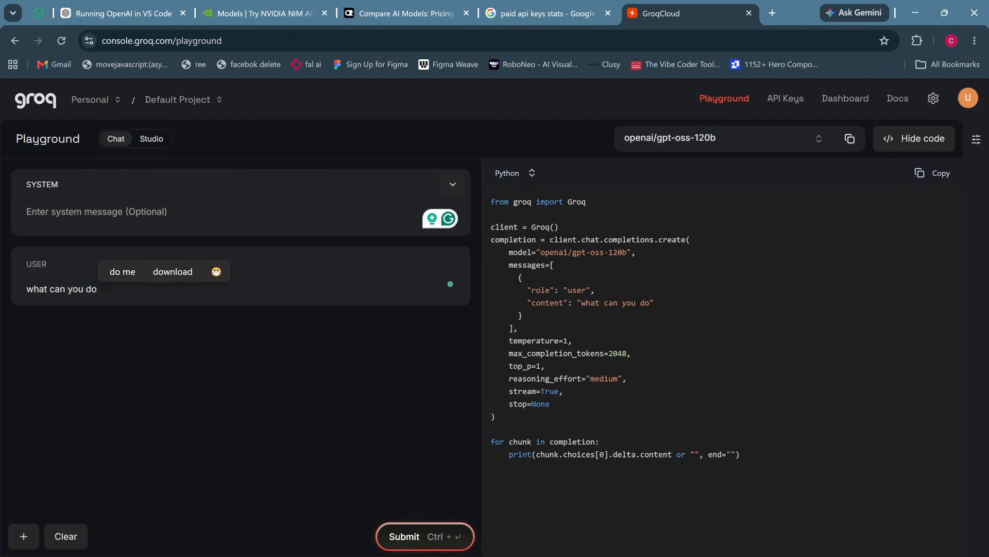
pyautogui.hotkey('ctrl', 'Return')
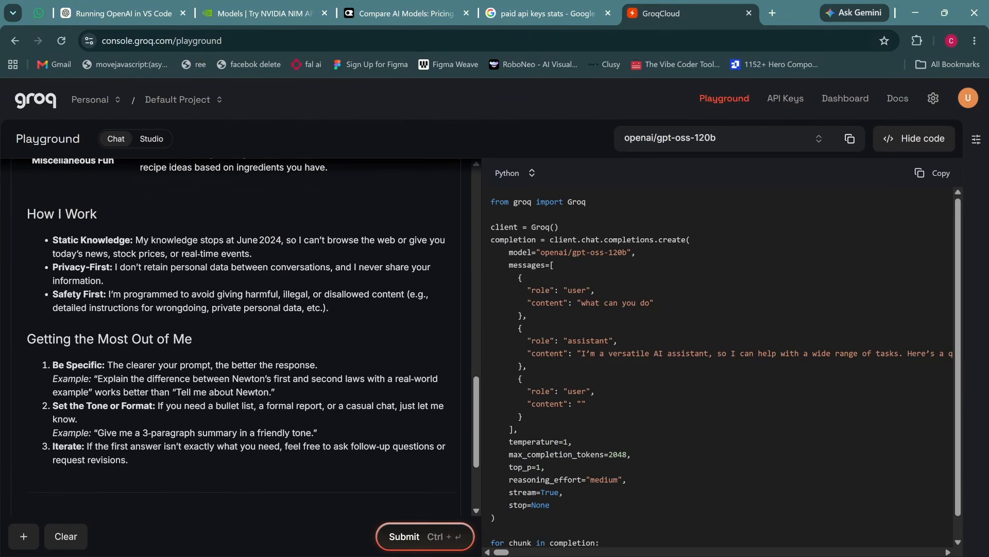
pyautogui.scroll(10, 242, 335)
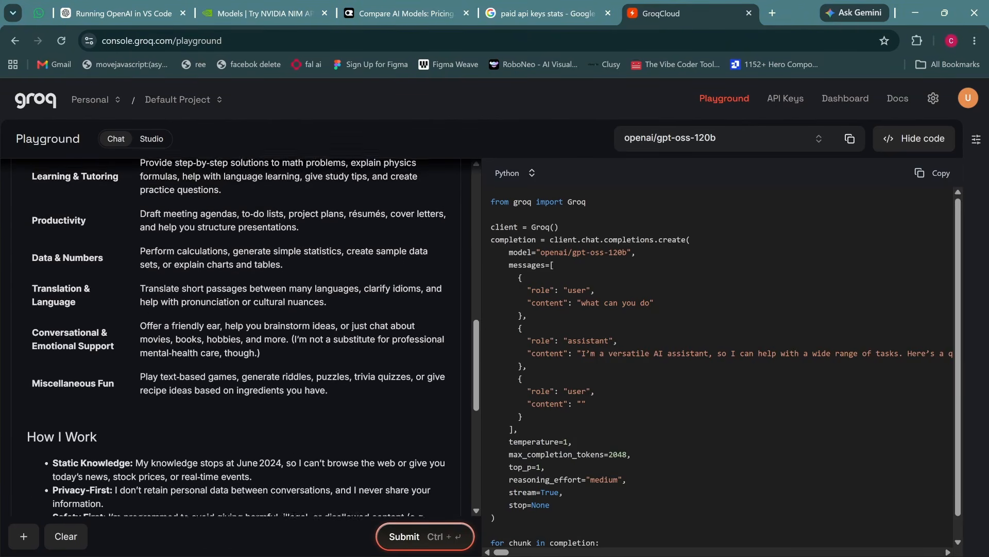
pyautogui.scroll(-4, 242, 335)
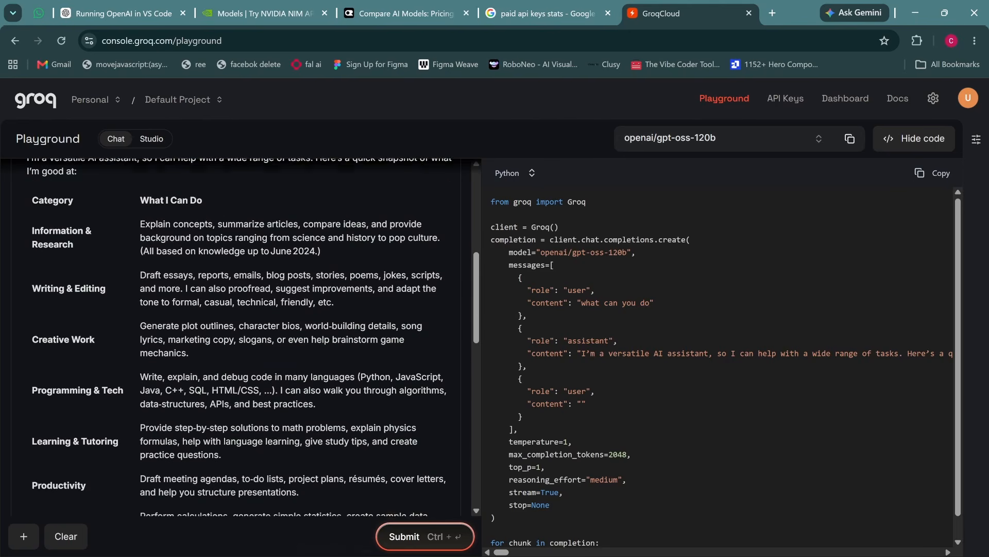
pyautogui.scroll(-4, 242, 335)
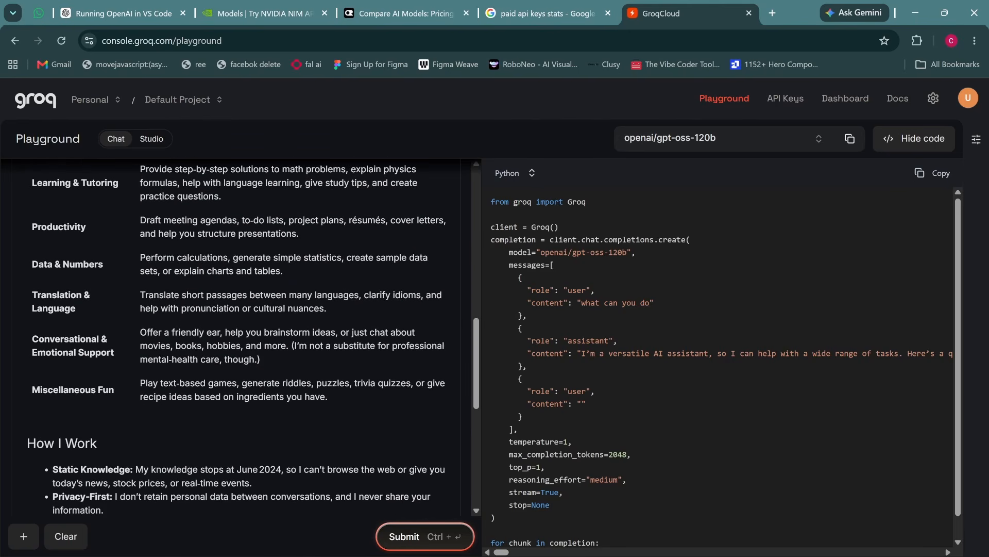
pyautogui.scroll(-4, 243, 335)
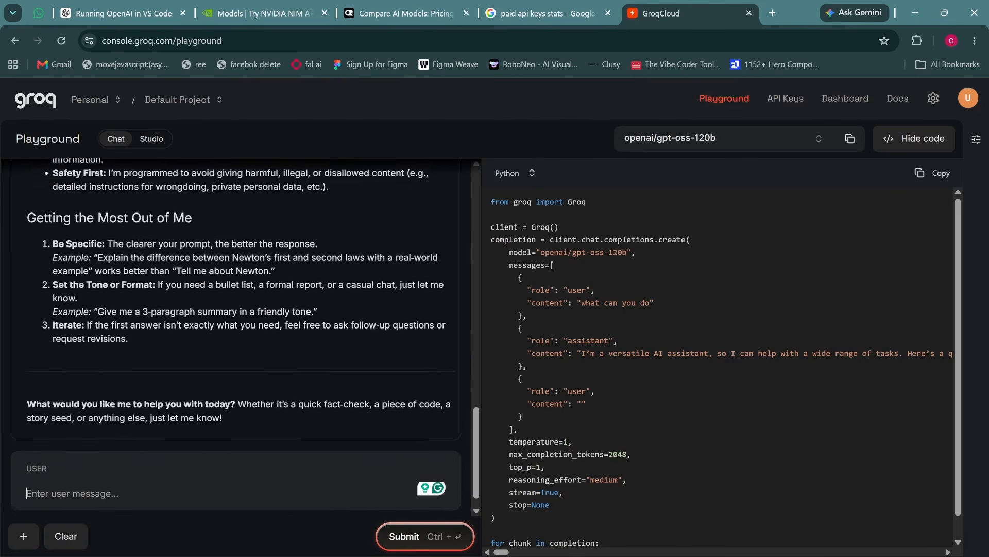
# Step: Switch the Playground model to llama-3.3-70b-versatile, submit "what can you do" again and read through the response
pyautogui.click(722, 138)
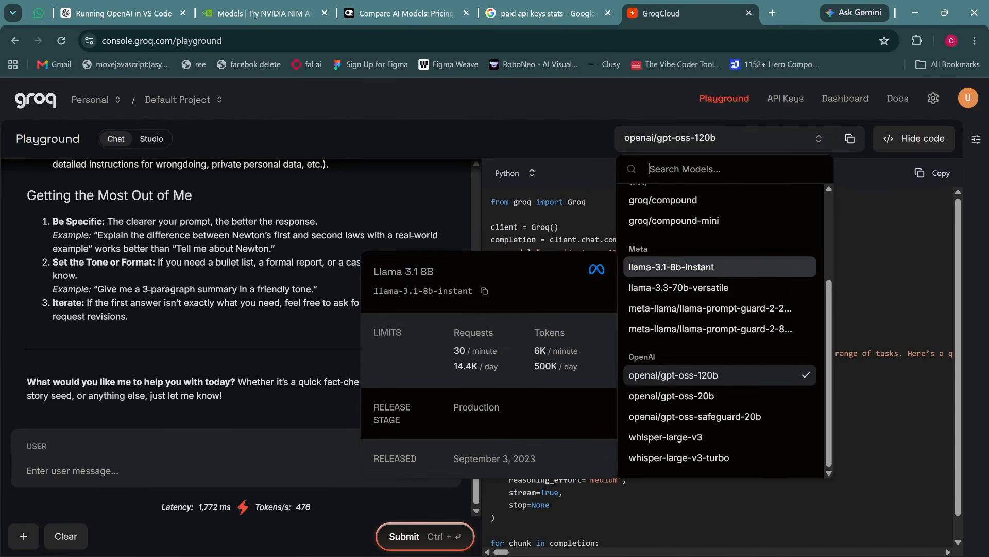
pyautogui.click(720, 287)
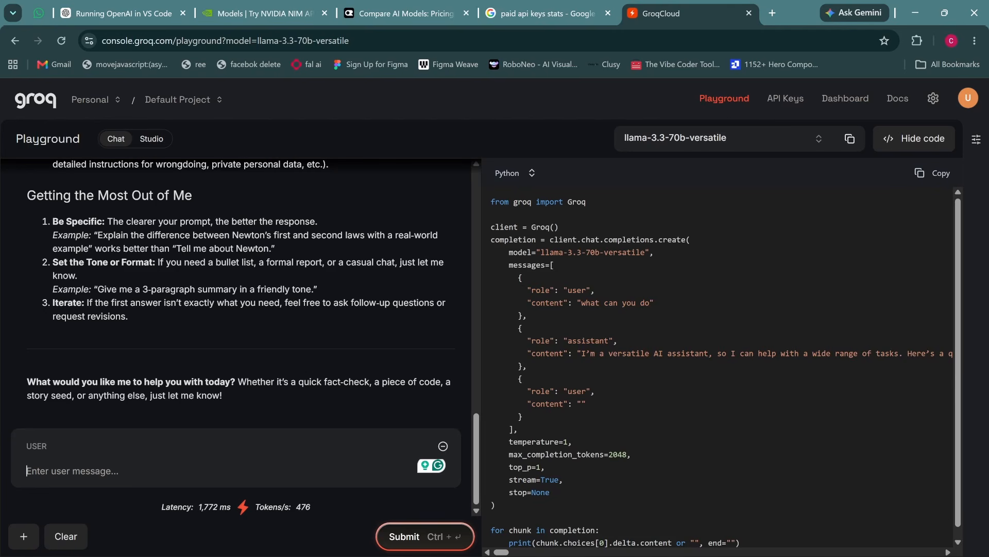
pyautogui.write('what')
pyautogui.write('can you do')
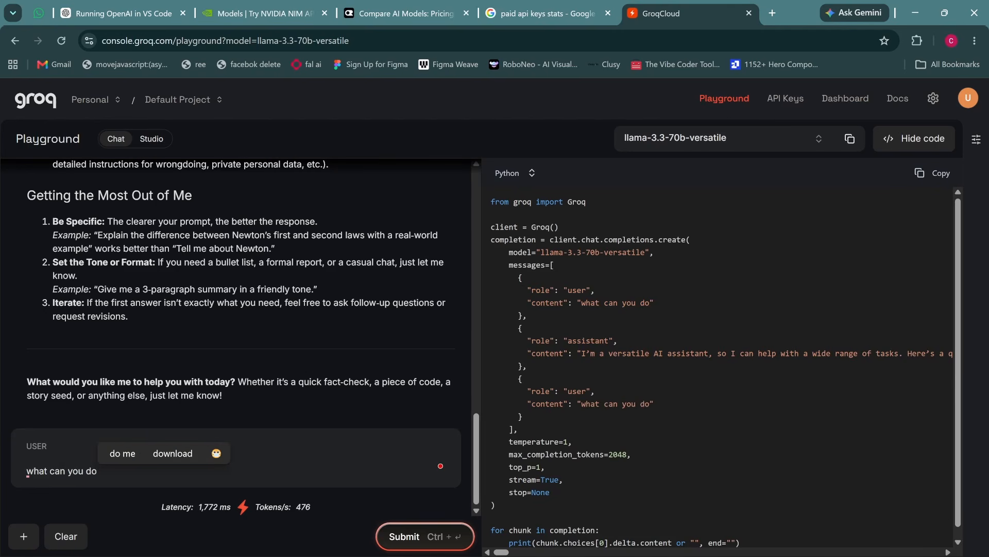
pyautogui.press('Return')
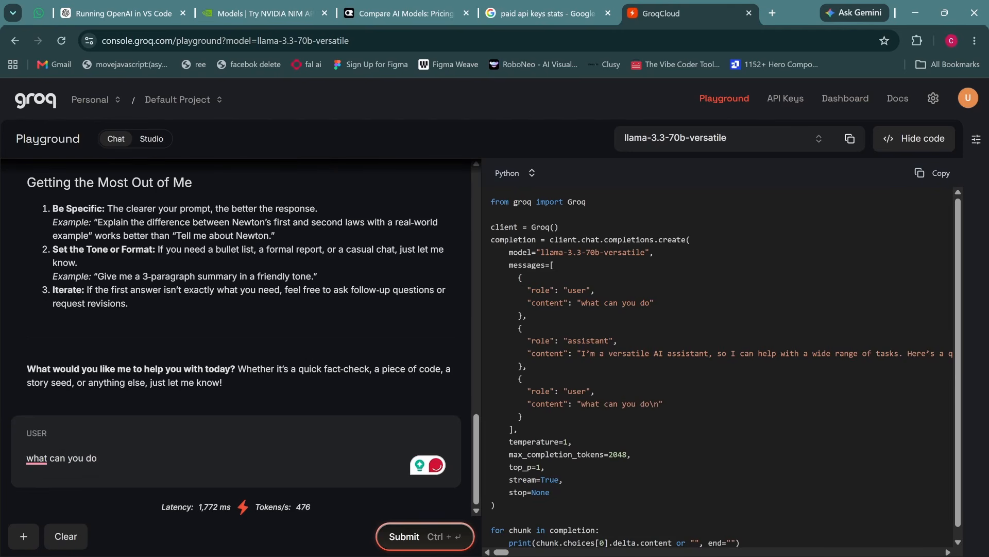
pyautogui.hotkey('ctrl', 'Return')
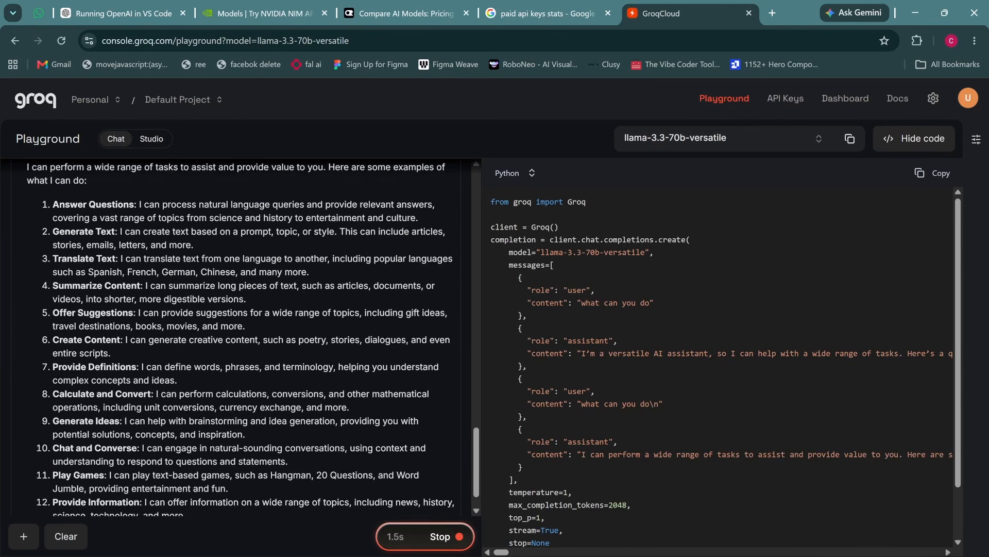
pyautogui.scroll(8, 242, 335)
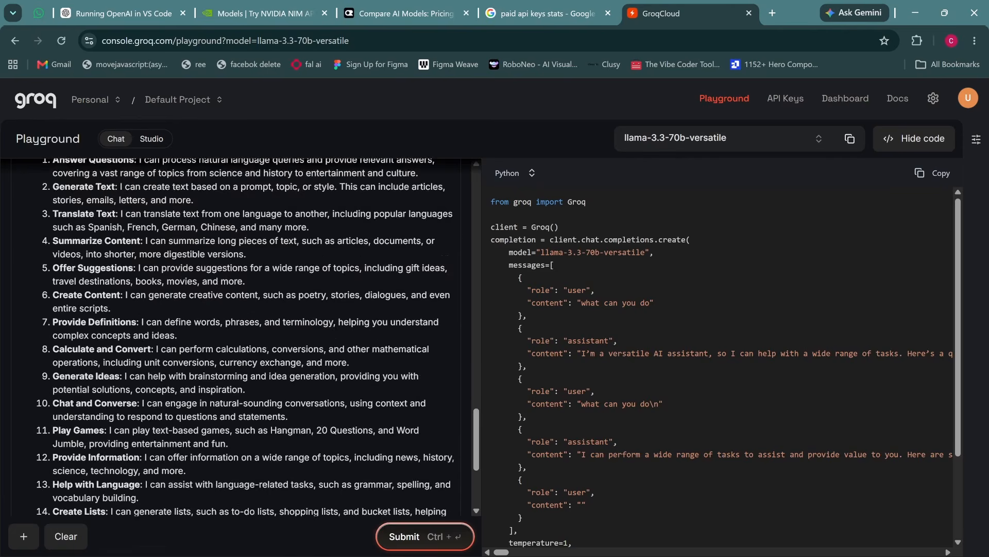
pyautogui.scroll(1, 242, 335)
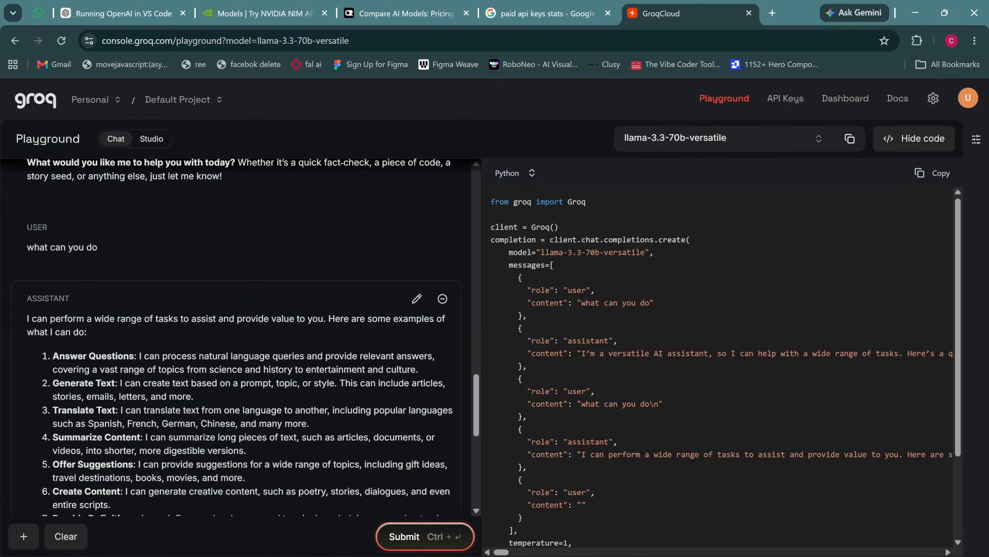
pyautogui.scroll(-5, 242, 335)
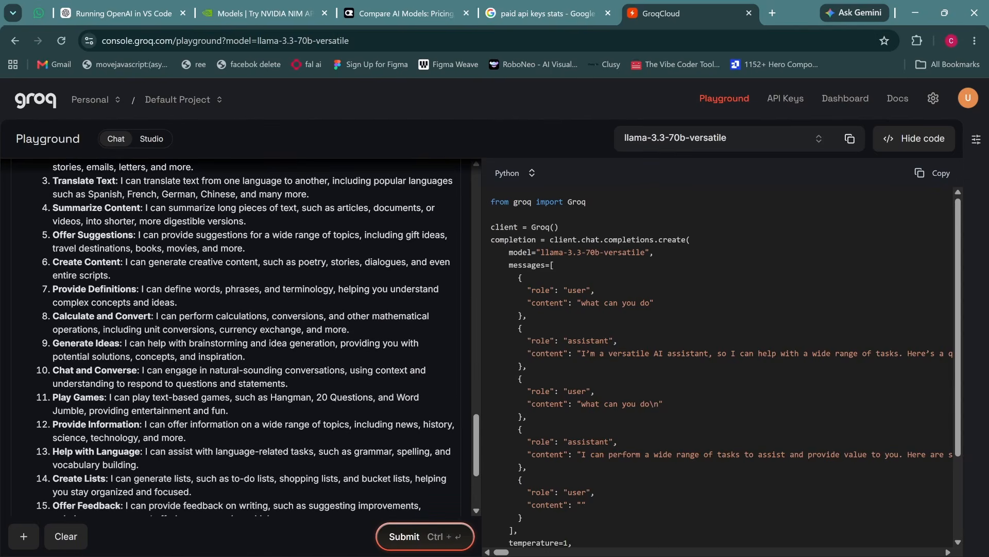
pyautogui.scroll(-3, 243, 335)
pyautogui.scroll(-1, 242, 335)
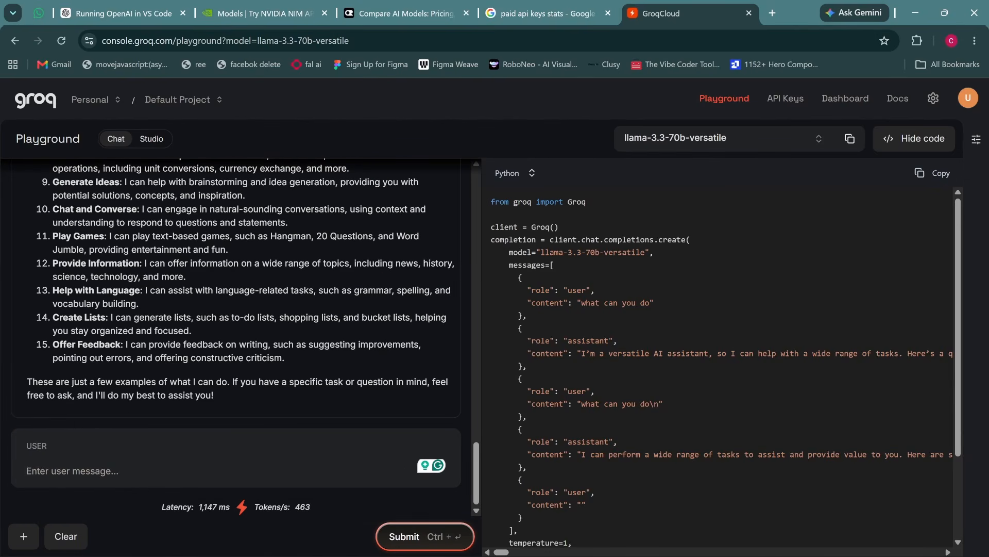
pyautogui.scroll(2, 242, 335)
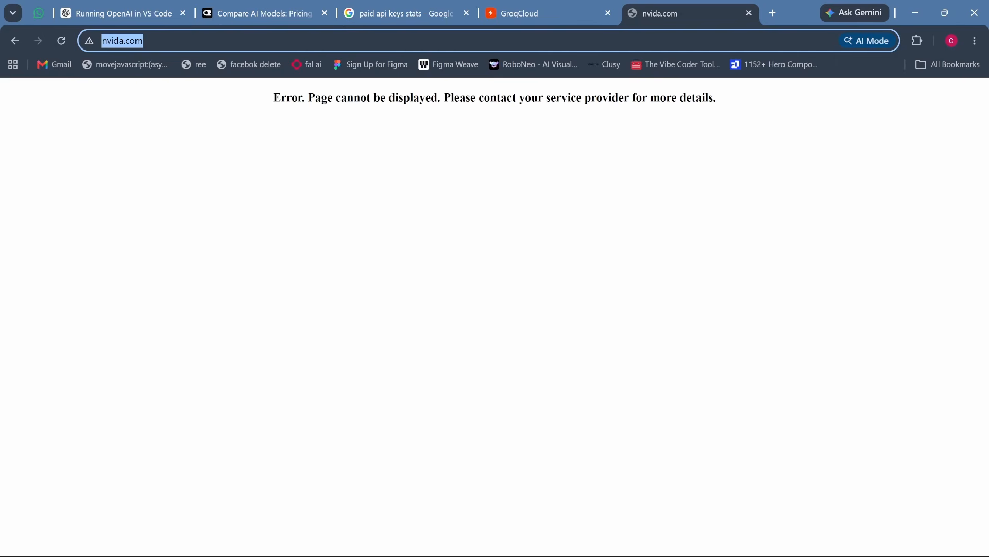
# Step: Go to build.nvidia.com and open the site's Explore page
pyautogui.write('build.')
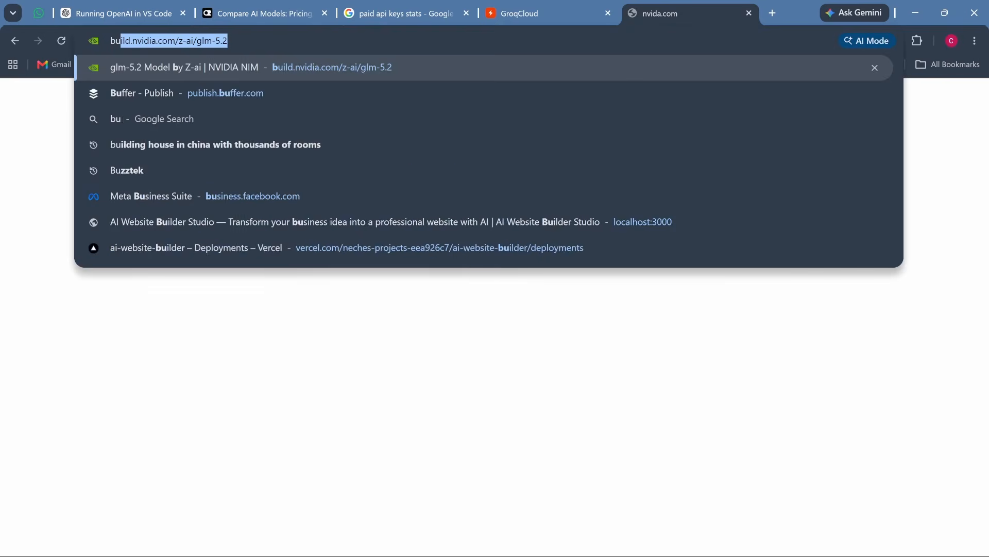
pyautogui.write('nvidia')
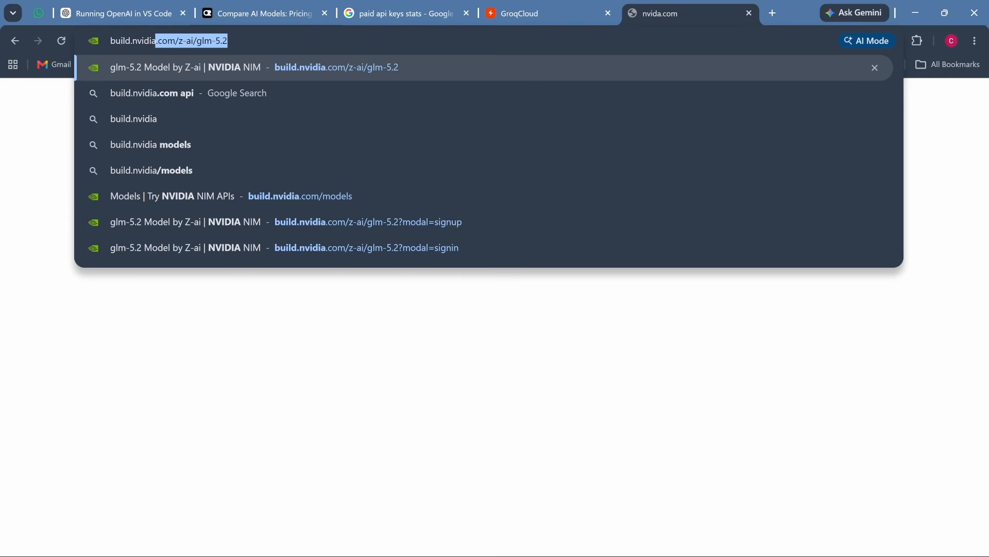
pyautogui.write('.com')
pyautogui.press('Return')
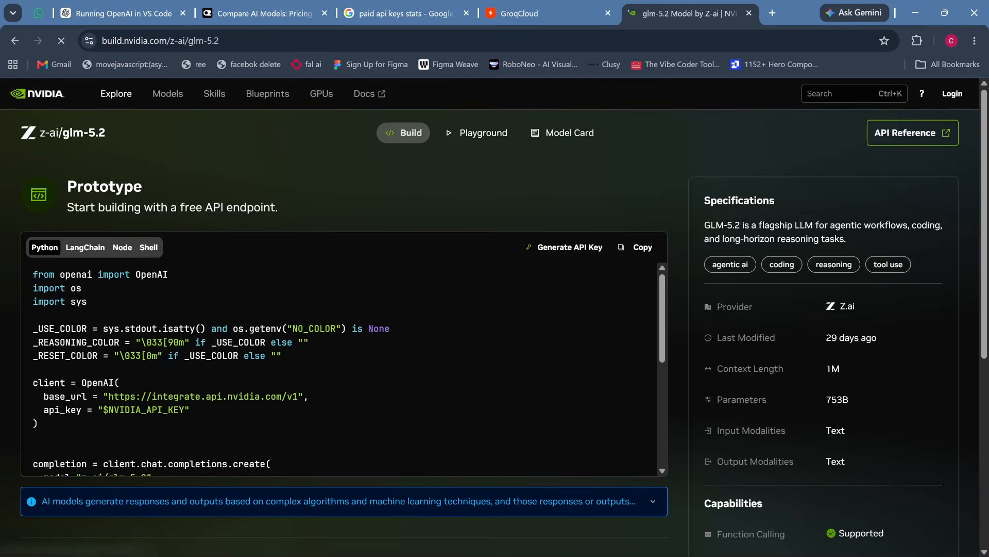
pyautogui.click(37, 94)
# Step: Examine the featured models and customizable blueprints on NVIDIA's Discover page
pyautogui.scroll(-1, 494, 319)
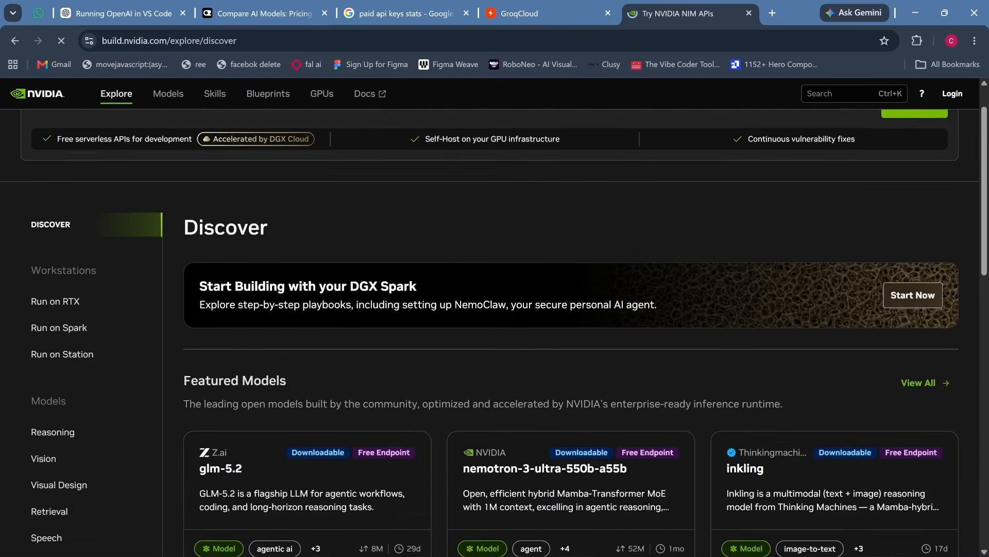
pyautogui.scroll(-1, 495, 319)
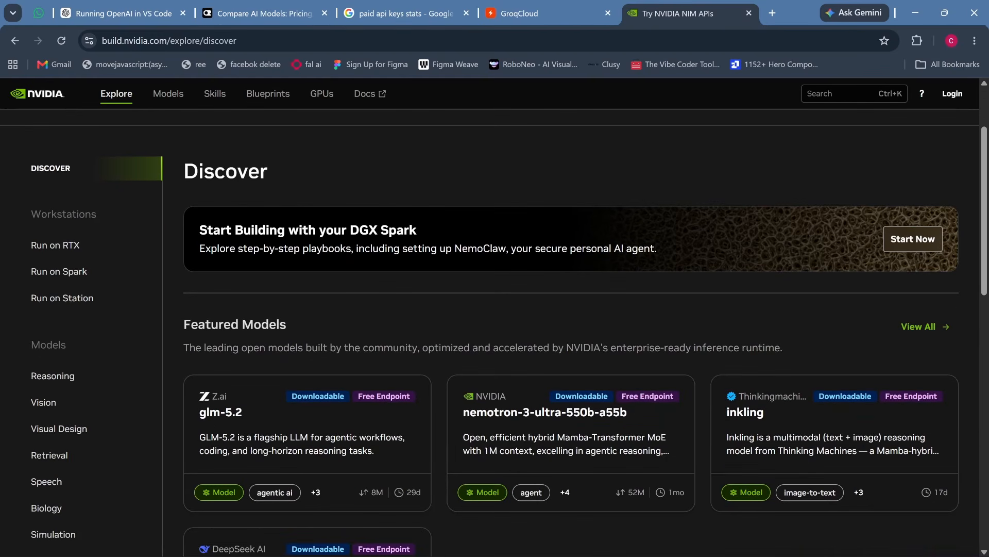
pyautogui.scroll(-2, 309, 361)
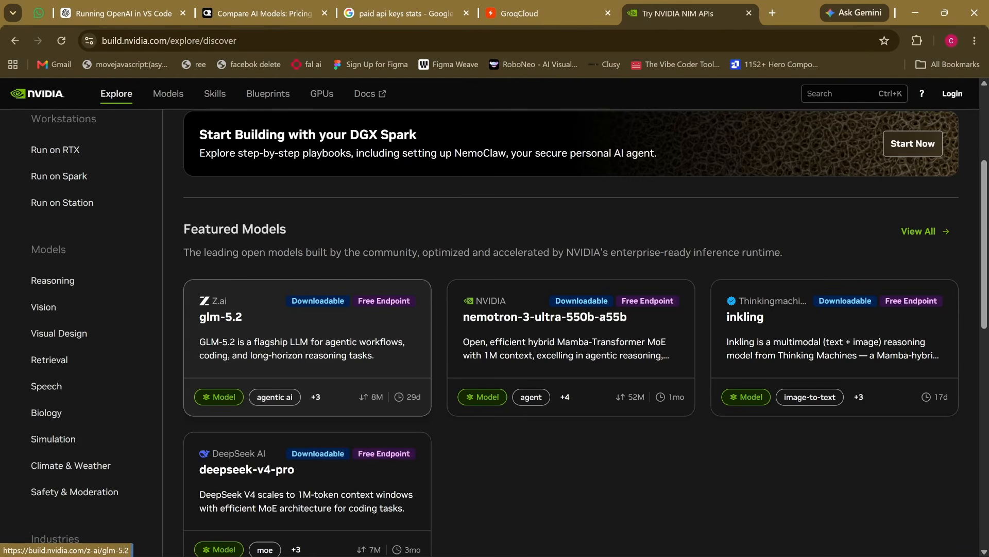
pyautogui.scroll(-4, 309, 361)
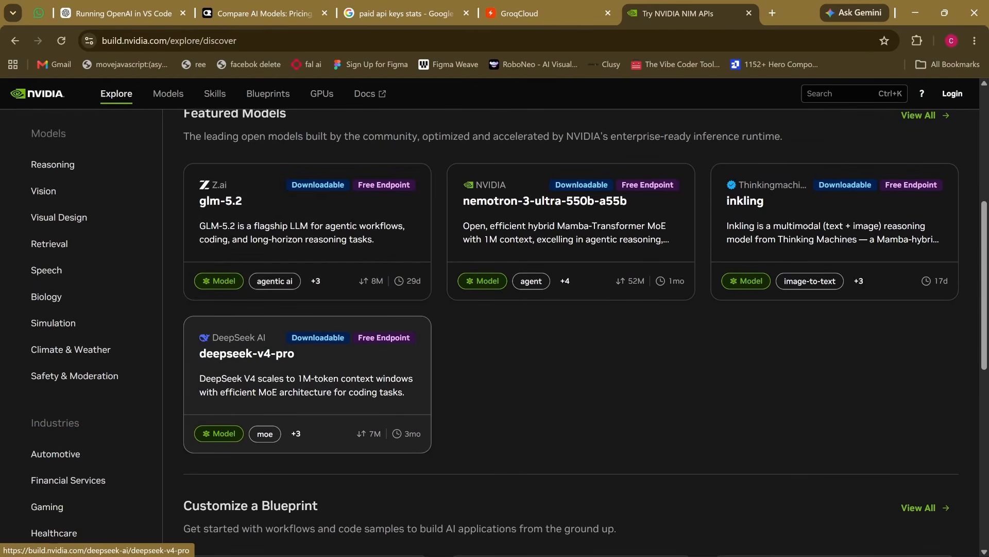
pyautogui.scroll(-2, 309, 257)
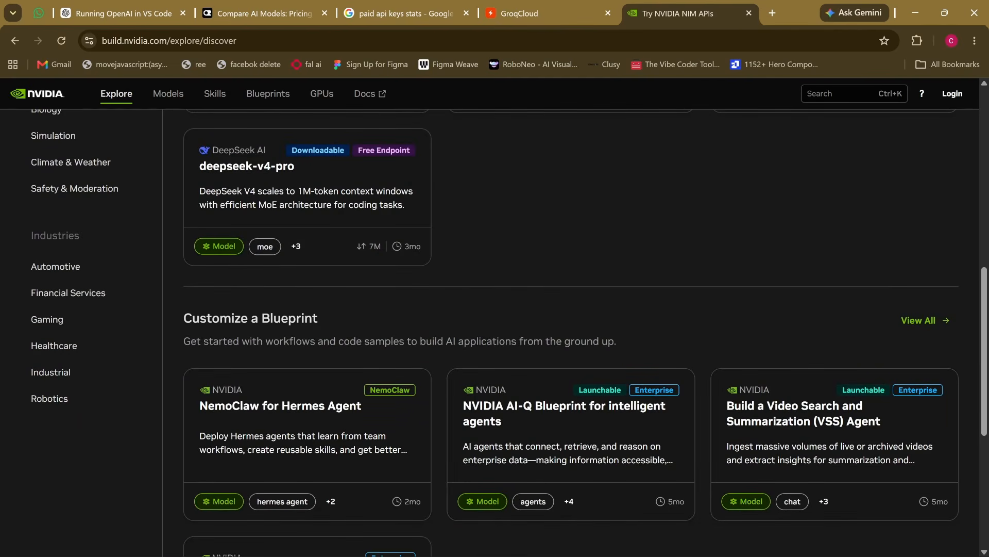
pyautogui.scroll(-3, 309, 309)
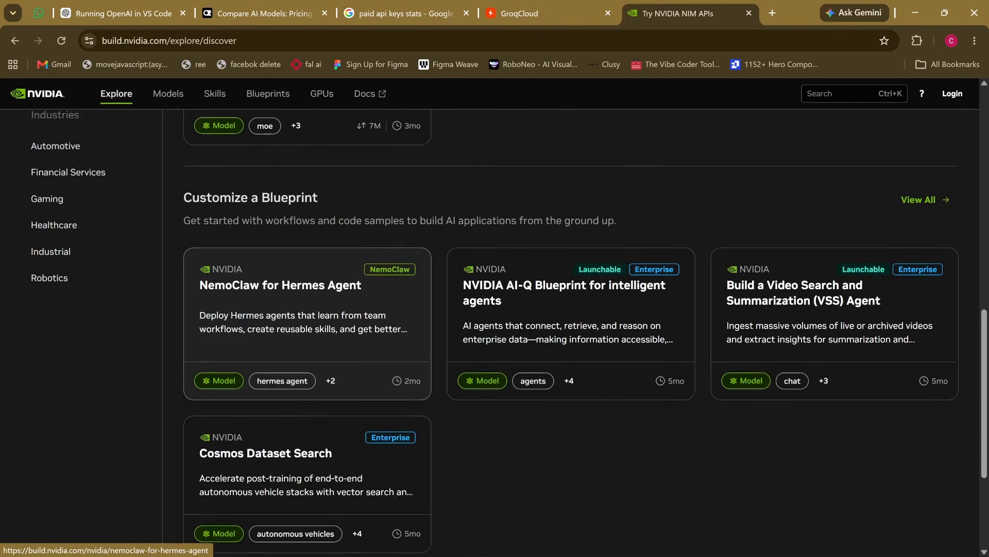
pyautogui.scroll(7, 309, 309)
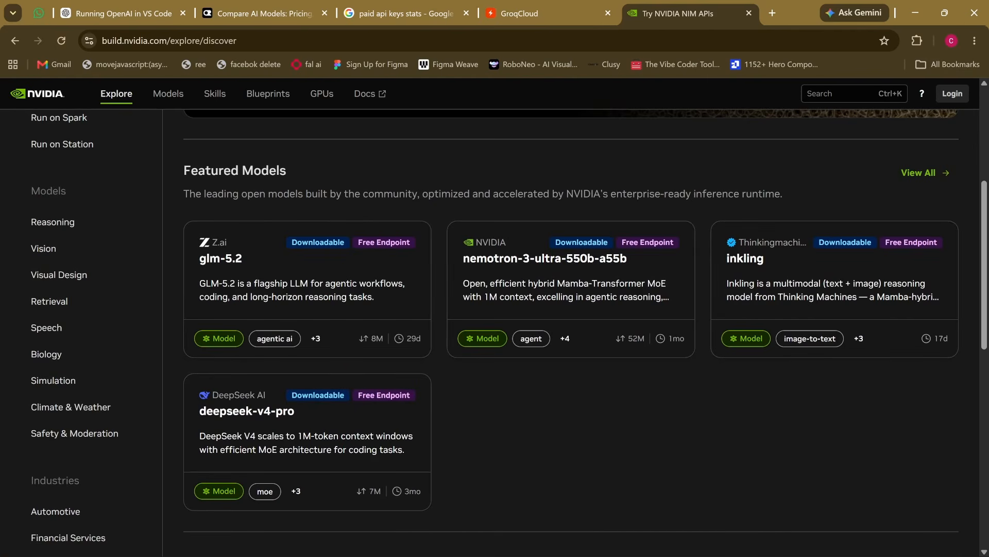
# Step: Start signing in to NVIDIA AI with a saved account, entering the Windows Security PIN to fill in the login e-mail, and continue
pyautogui.click(952, 93)
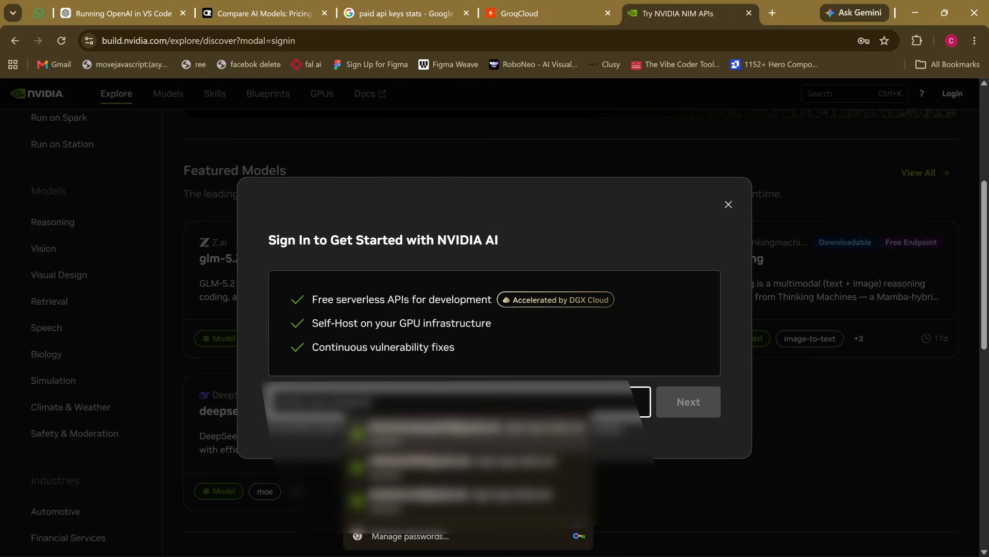
pyautogui.click(468, 434)
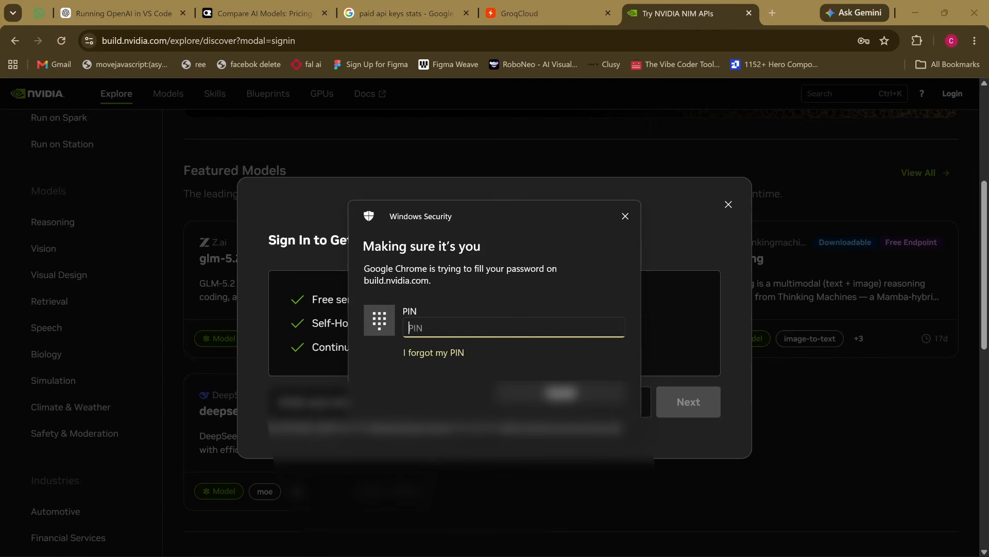
pyautogui.write('****')
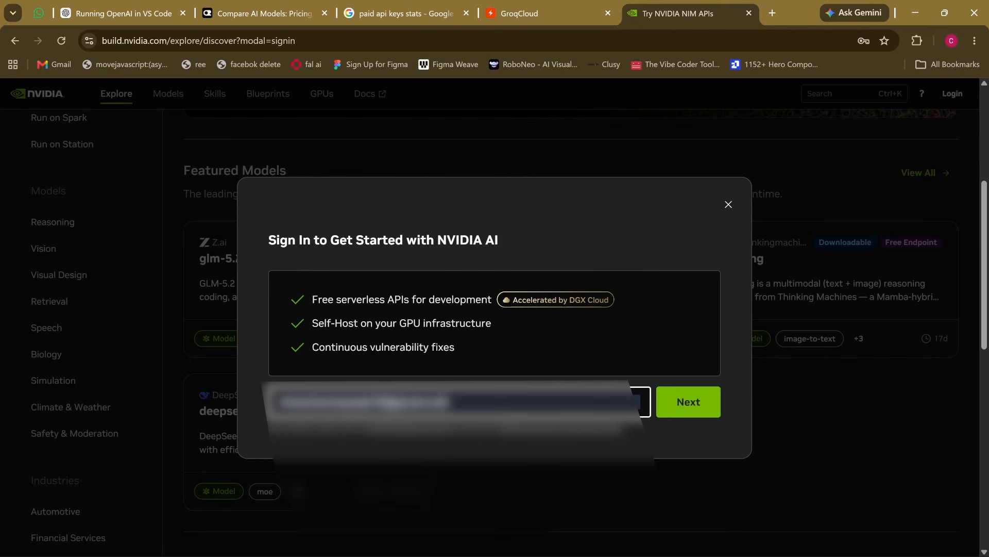
pyautogui.press('Return')
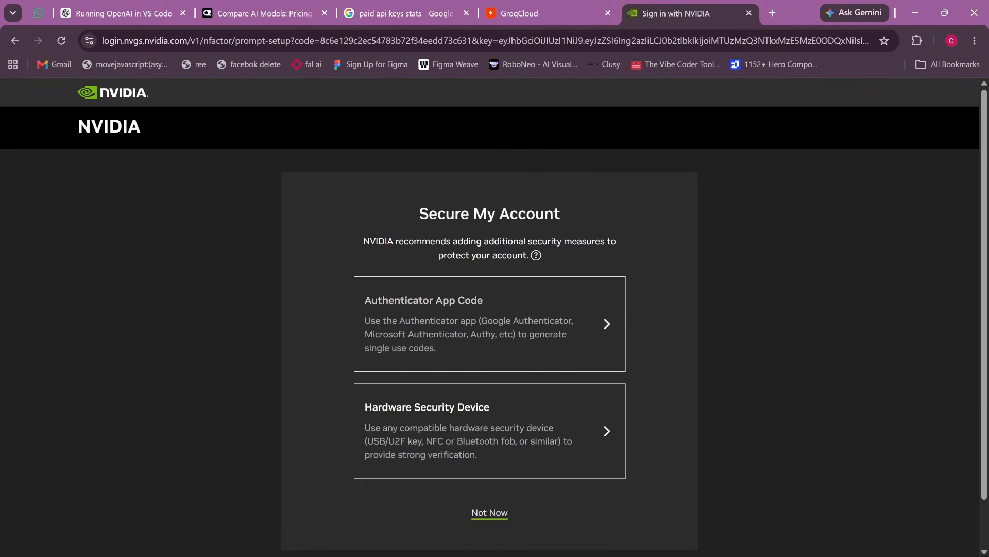
# Step: Decline the additional account security measures for now and close the Help Center
pyautogui.scroll(-1, 489, 360)
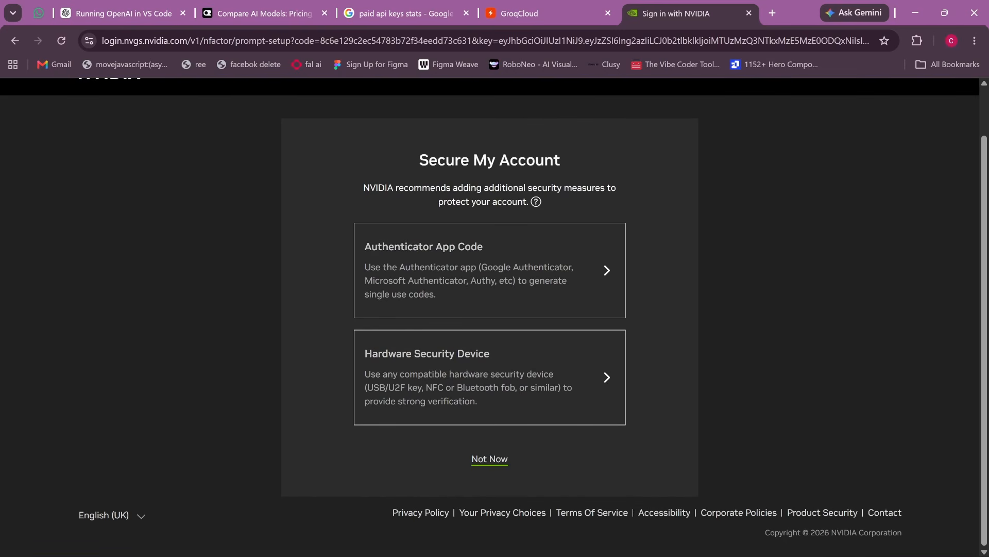
pyautogui.click(490, 459)
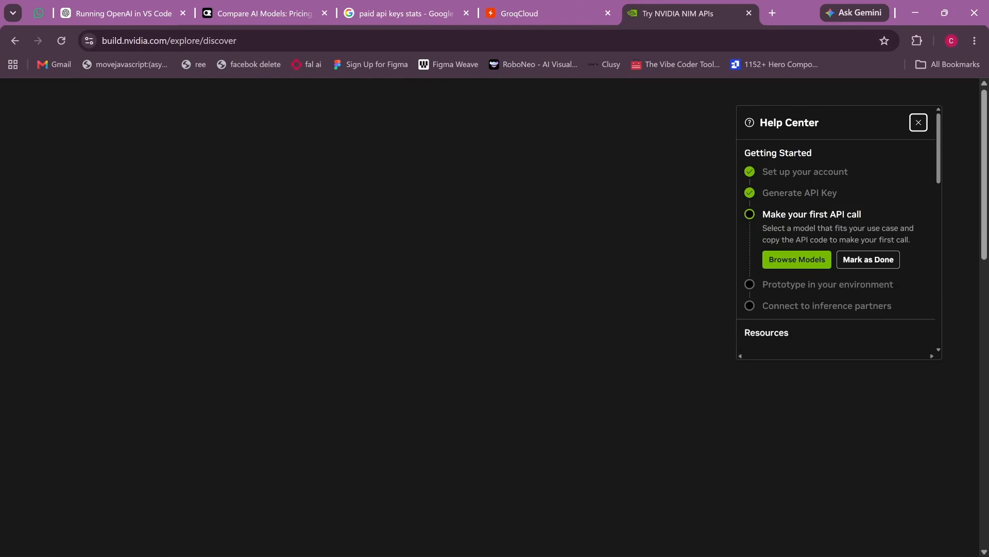
pyautogui.click(919, 123)
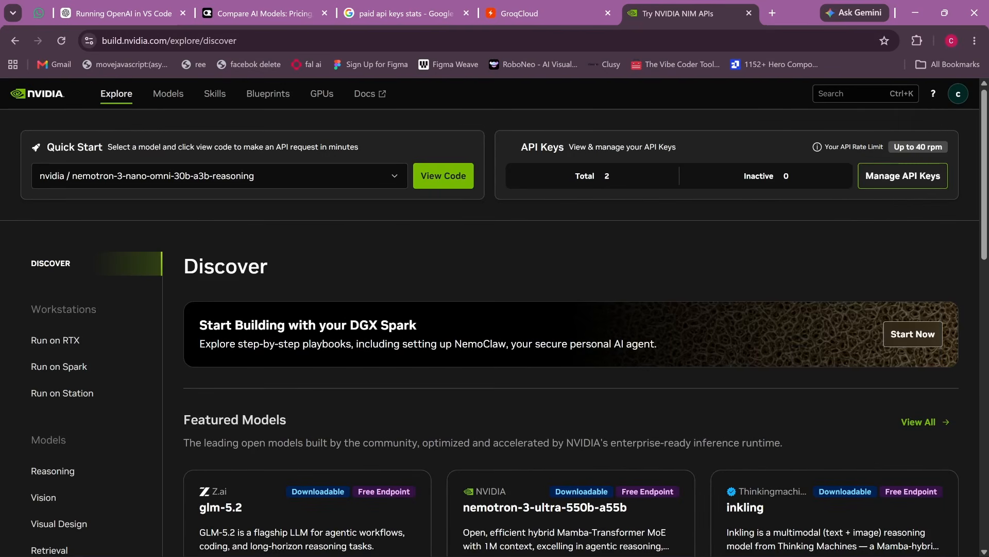
# Step: Open NVIDIA's Models catalog and examine the listed models, their publishers and which ones offer a free endpoint
pyautogui.scroll(-5, 309, 289)
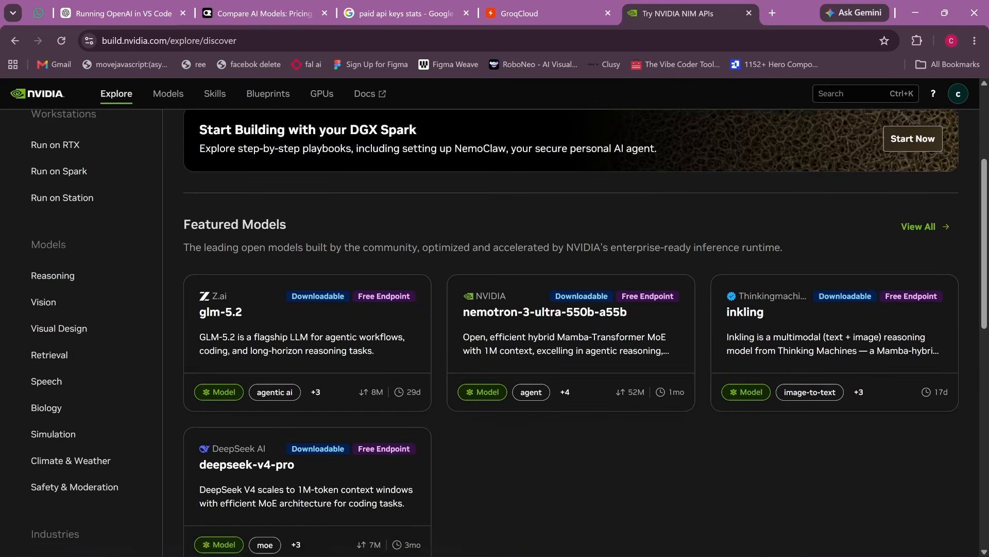
pyautogui.scroll(7, 310, 288)
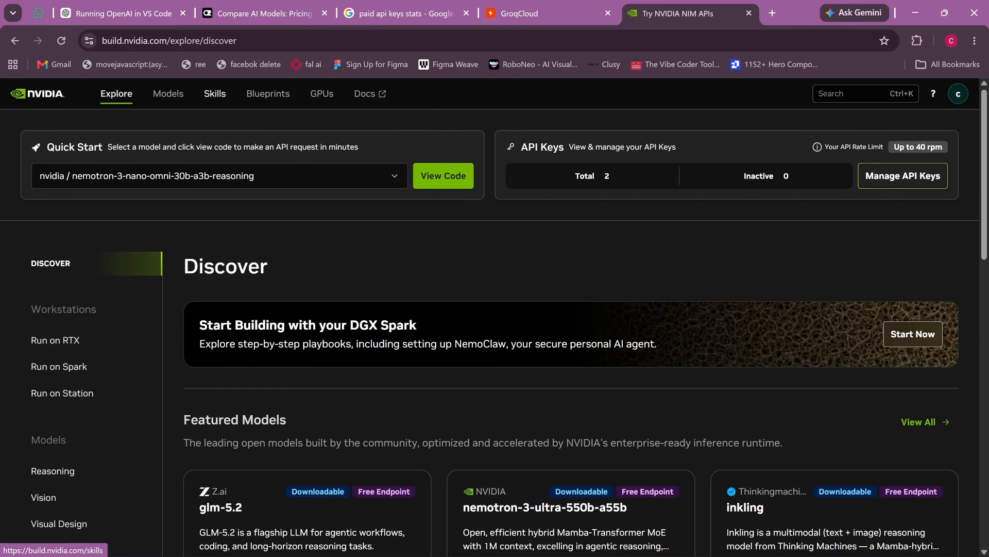
pyautogui.click(168, 93)
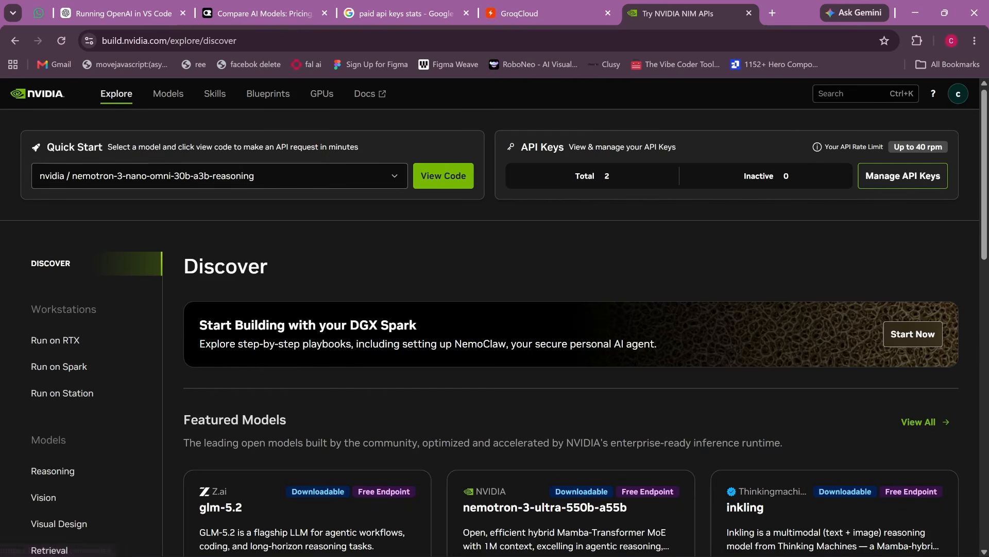
pyautogui.scroll(-5, 422, 281)
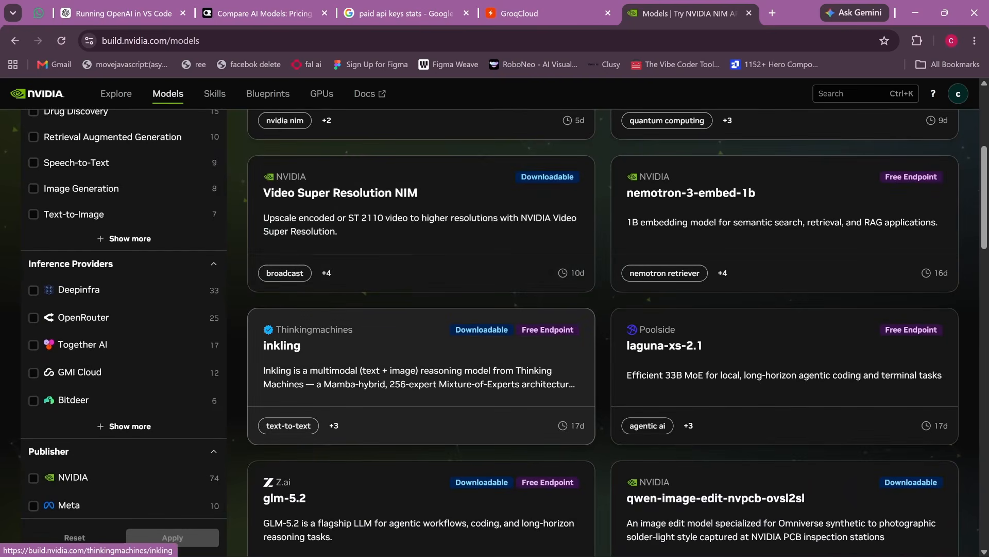
pyautogui.scroll(-4, 422, 281)
pyautogui.scroll(-3, 421, 281)
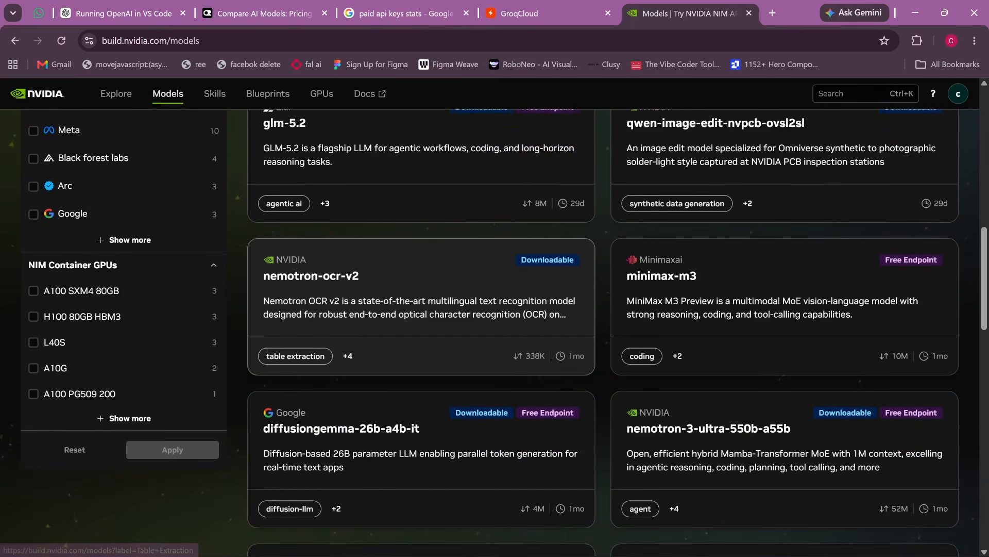
pyautogui.scroll(-2, 421, 412)
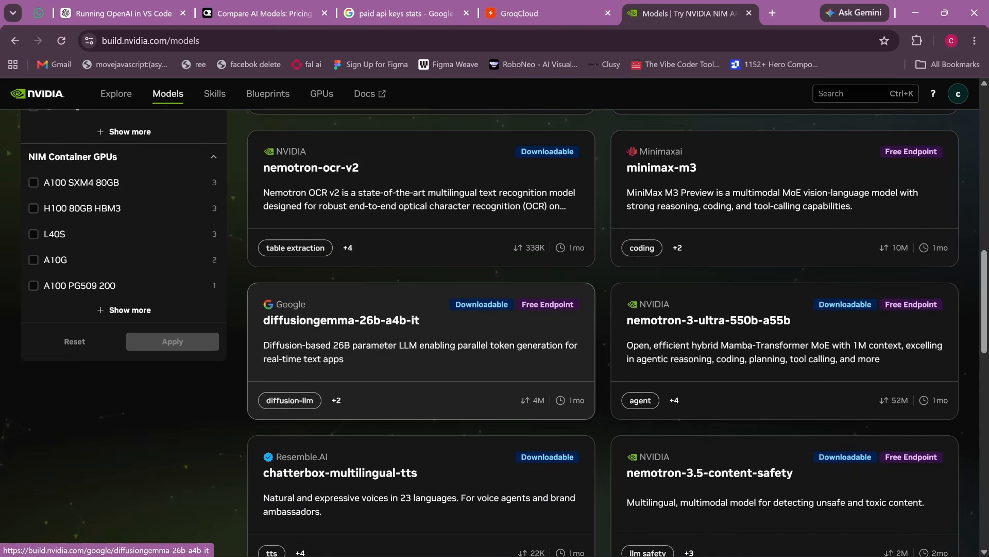
pyautogui.scroll(-4, 421, 386)
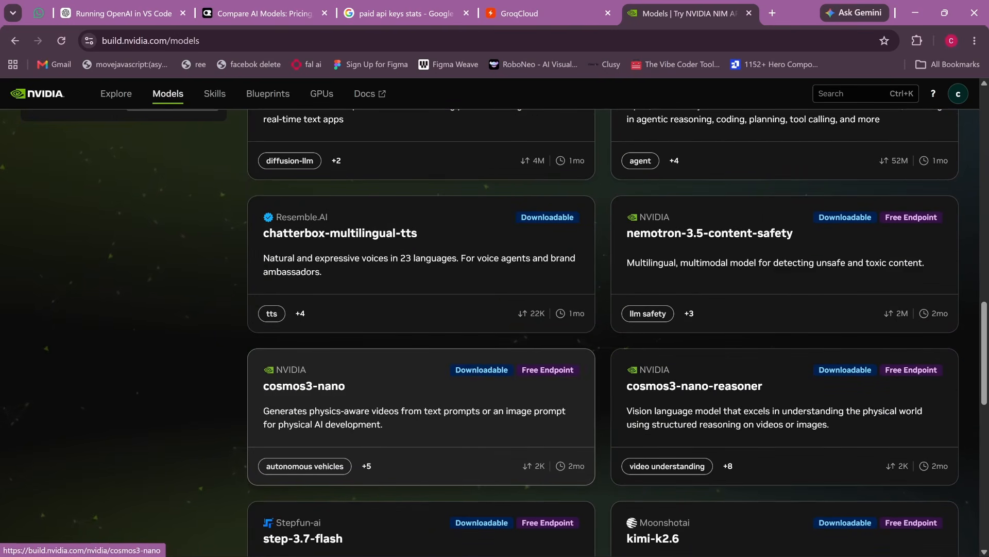
pyautogui.scroll(-5, 422, 412)
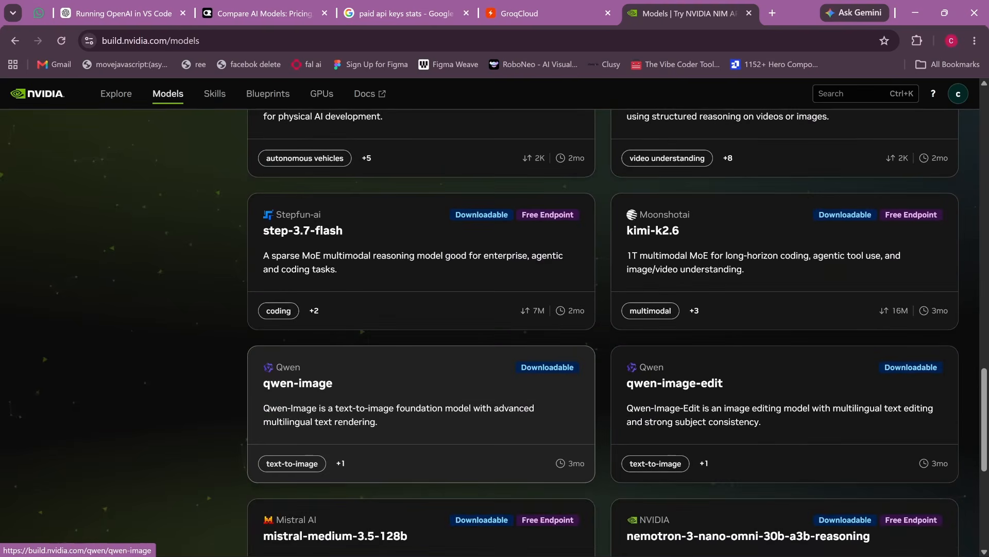
pyautogui.scroll(-2, 422, 412)
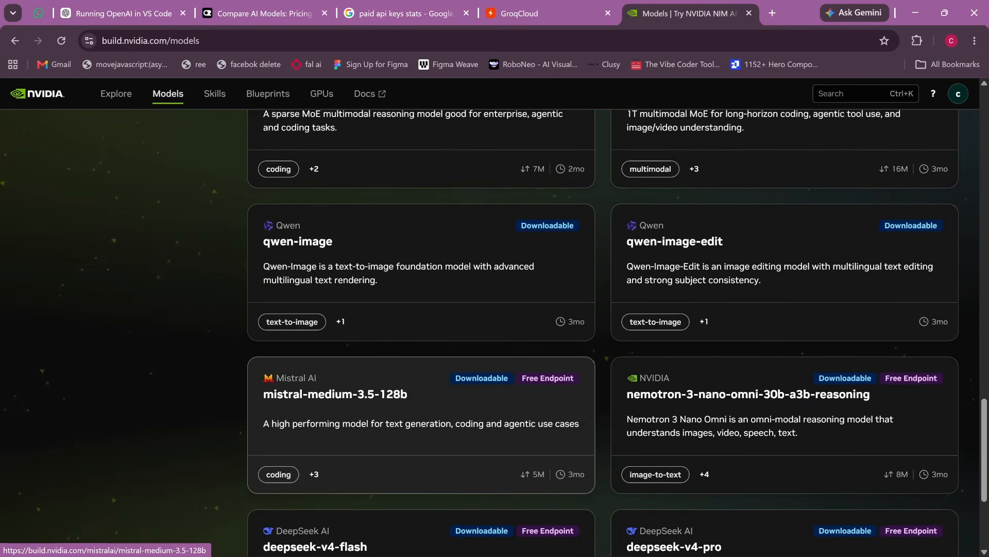
pyautogui.scroll(3, 422, 412)
pyautogui.scroll(3, 421, 413)
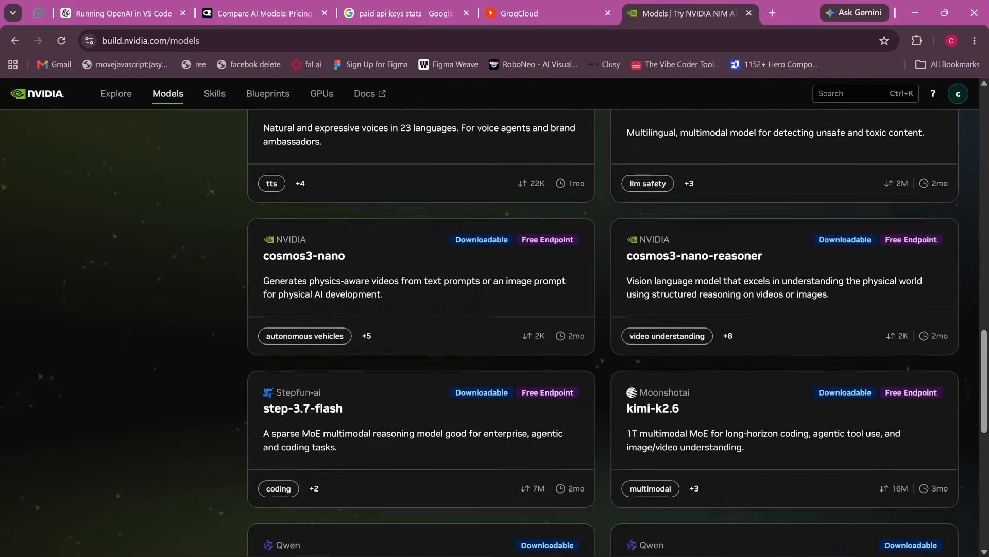
pyautogui.scroll(9, 422, 412)
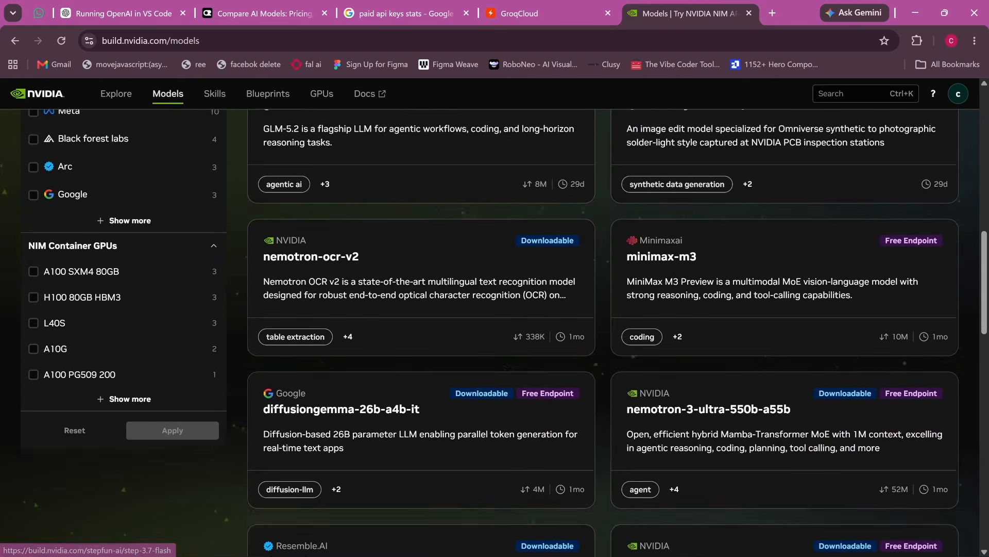
pyautogui.scroll(1, 422, 387)
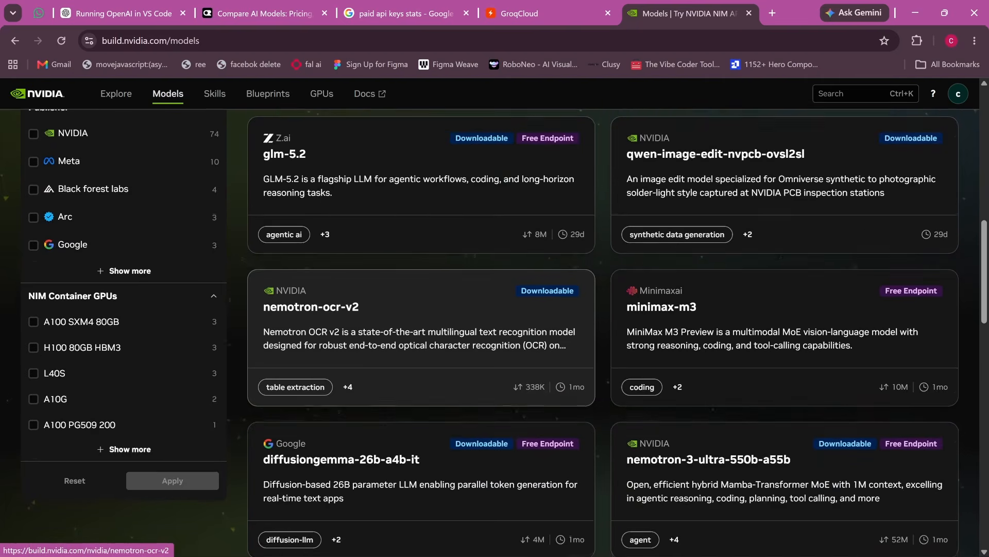
pyautogui.scroll(1, 464, 386)
pyautogui.scroll(-1, 464, 402)
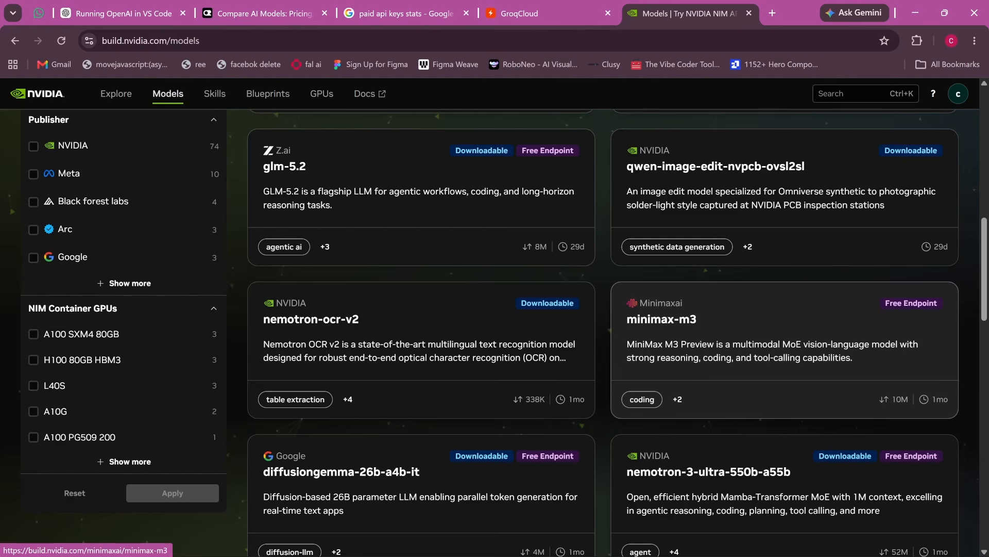
# Step: Open the minimax-m3 model page and examine its sample code in different languages and its available deployment integrations
pyautogui.click(785, 340)
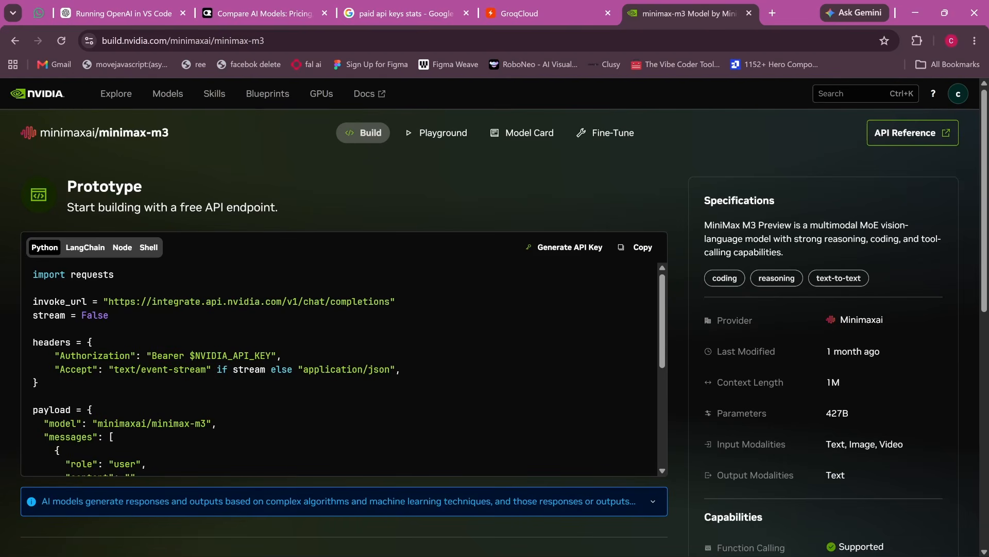
pyautogui.scroll(-2, 340, 368)
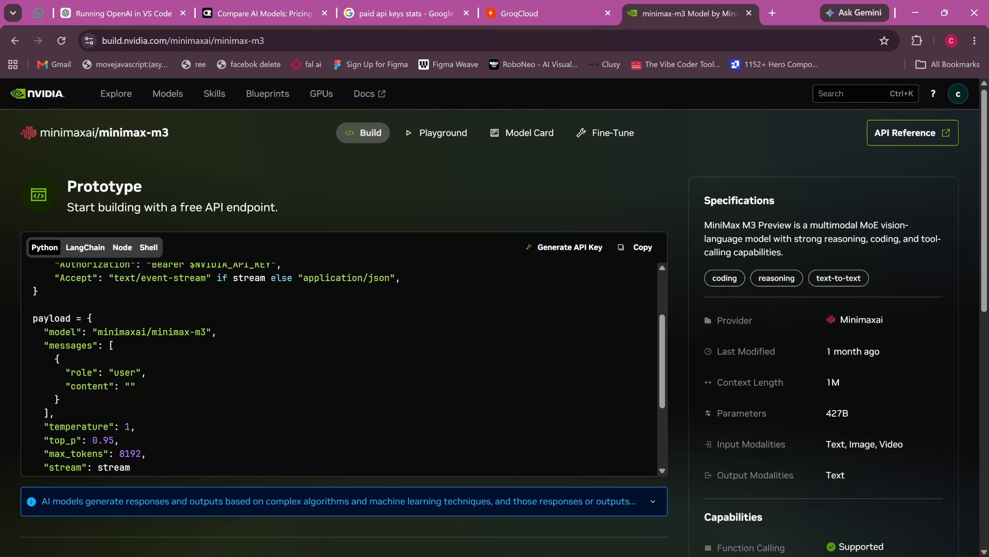
pyautogui.scroll(-2, 340, 369)
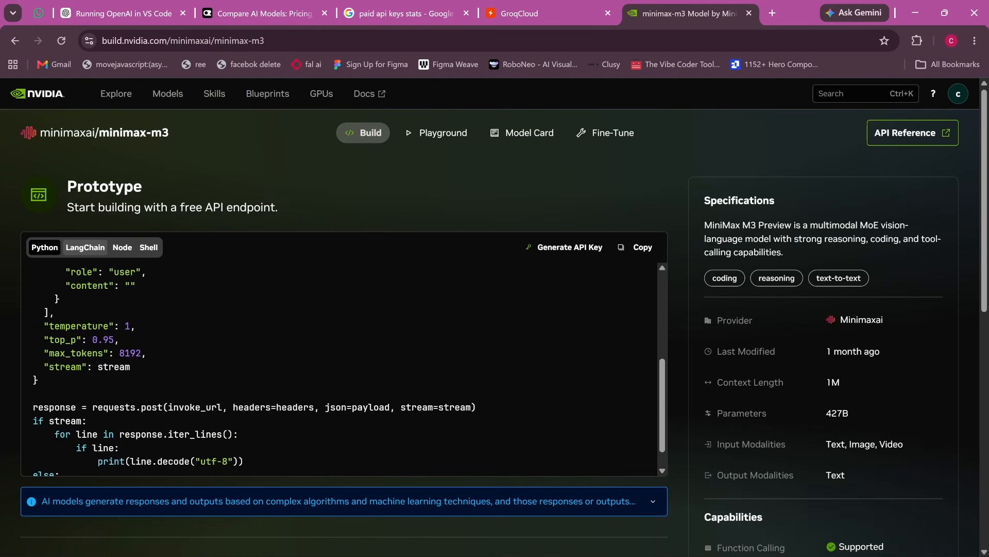
pyautogui.click(85, 248)
pyautogui.click(122, 247)
pyautogui.click(148, 248)
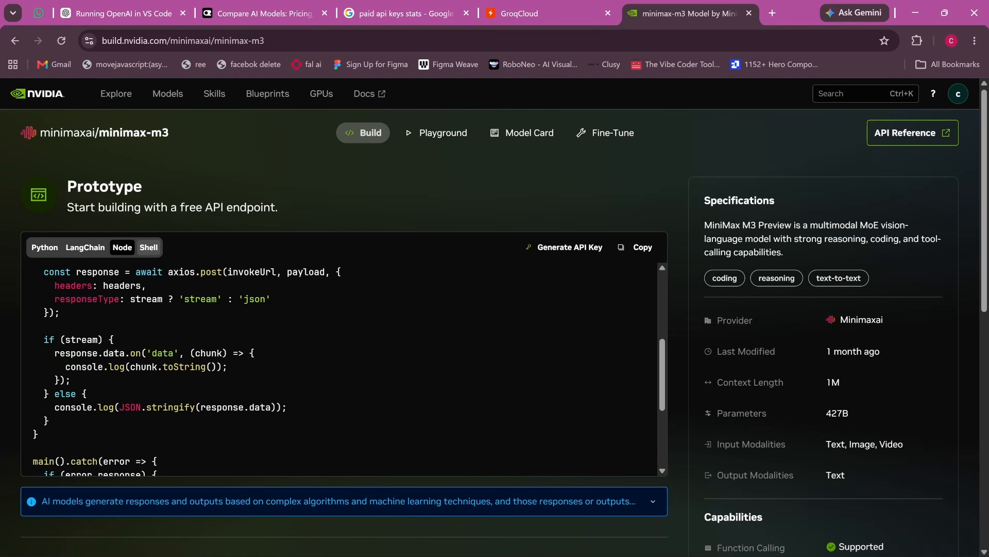
pyautogui.click(45, 247)
pyautogui.scroll(-1, 349, 370)
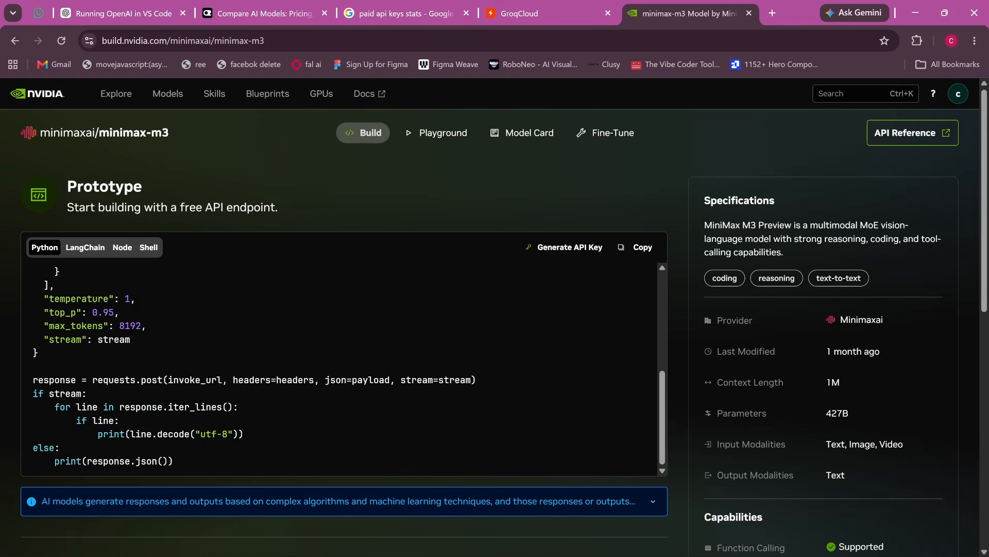
pyautogui.scroll(-5, 349, 370)
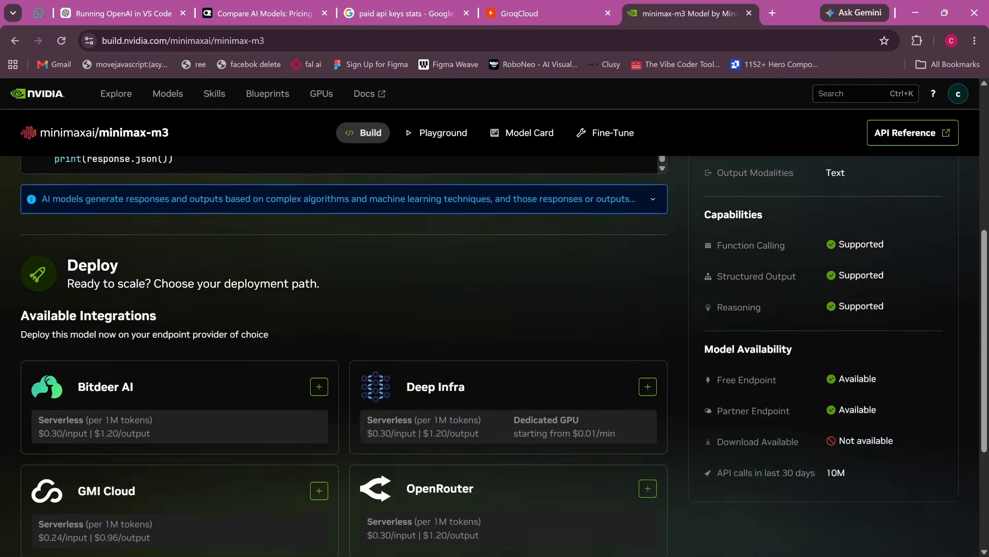
pyautogui.scroll(5, 350, 370)
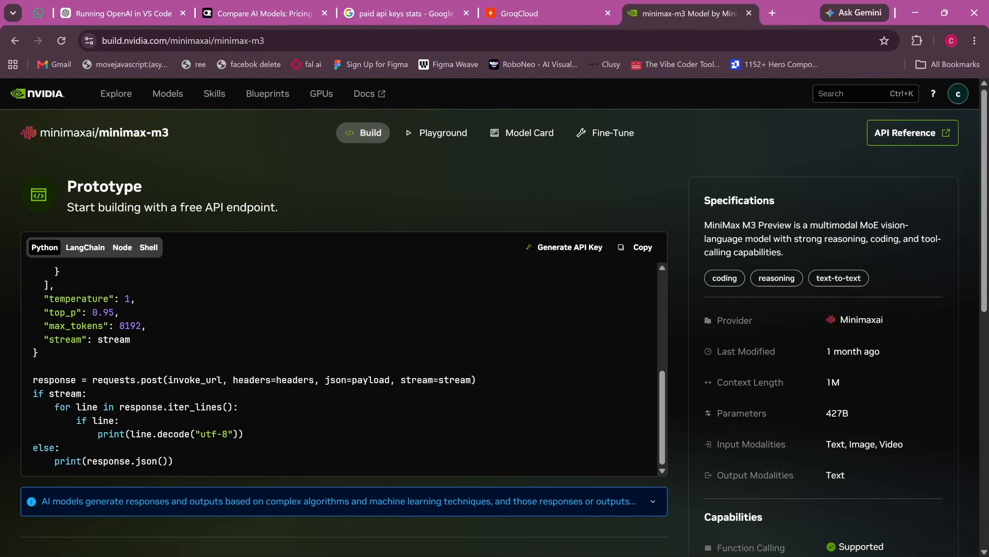
# Step: Open the account's API key settings and start a new key named "lesson 1"
pyautogui.click(958, 93)
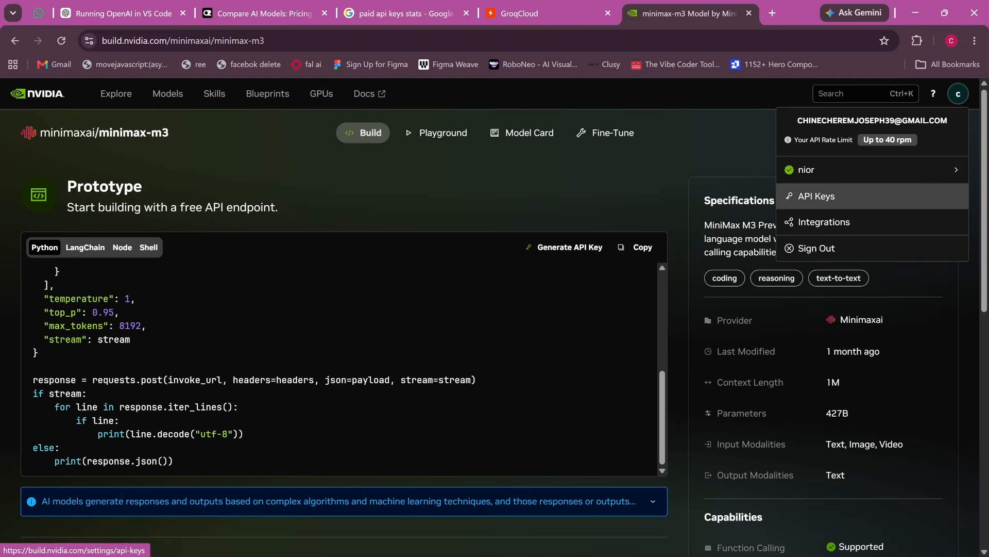
pyautogui.click(816, 196)
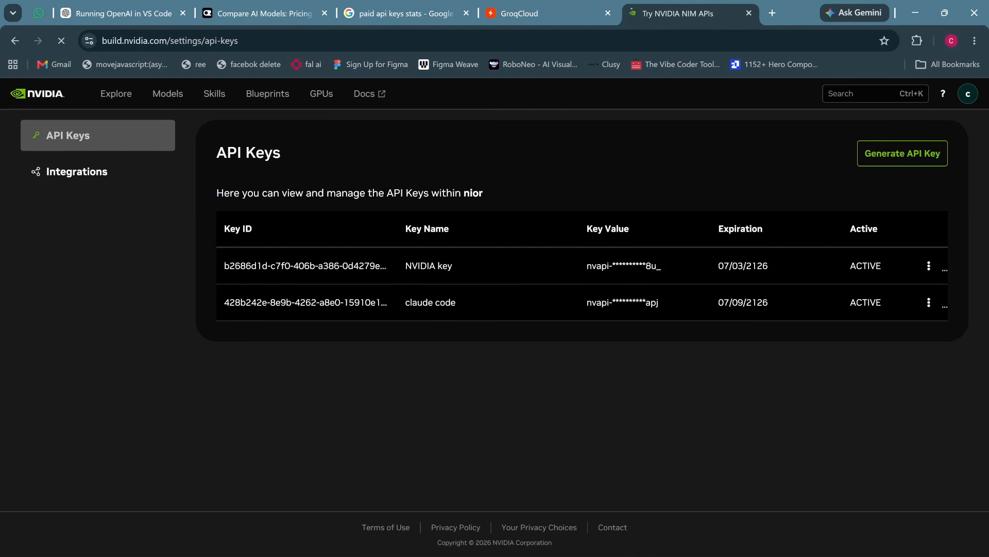
pyautogui.click(902, 154)
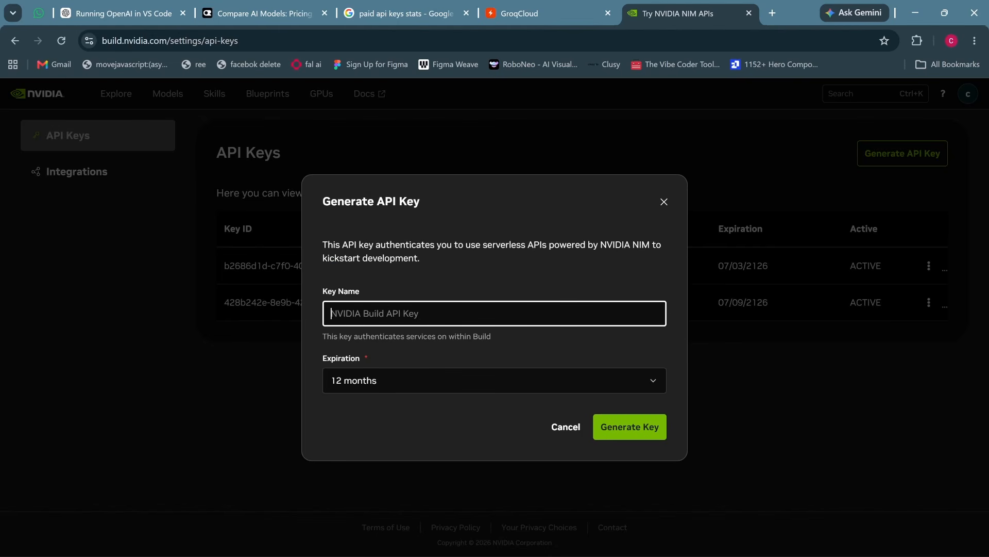
pyautogui.write('less')
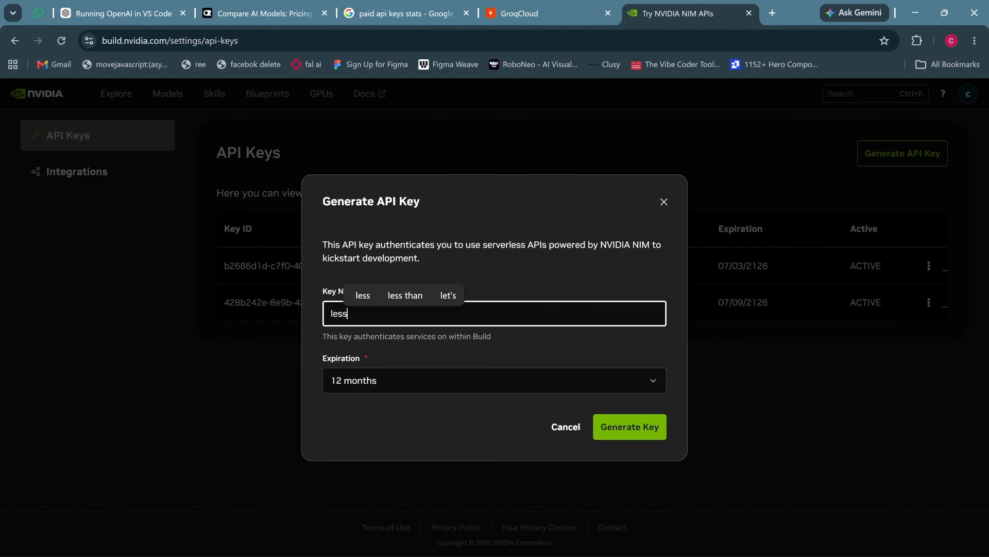
pyautogui.write('on 1')
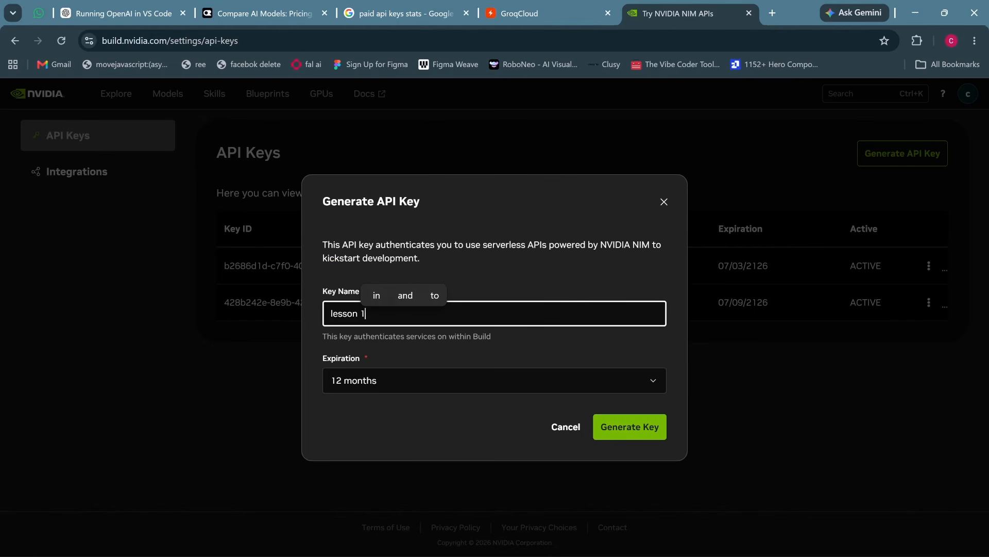
# Step: Set the new key's expiration to Never Expire and generate the key
pyautogui.press('Tab')
pyautogui.press('space')
pyautogui.press('Down')
pyautogui.press('Down')
pyautogui.press('Down')
pyautogui.press('Down')
pyautogui.press('Down')
pyautogui.press('Down')
pyautogui.press('Down')
pyautogui.press('Down')
pyautogui.press('Down')
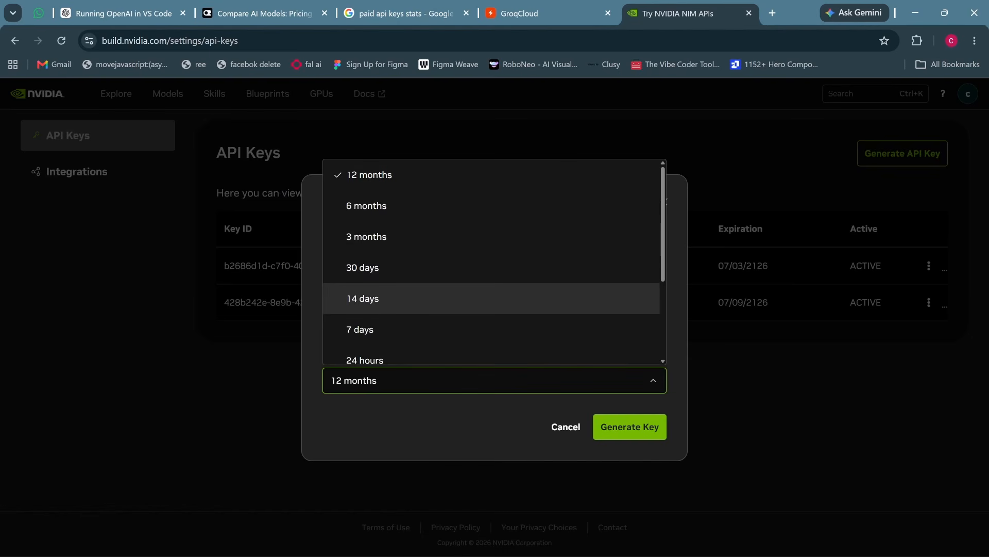
pyautogui.click(491, 317)
pyautogui.click(494, 380)
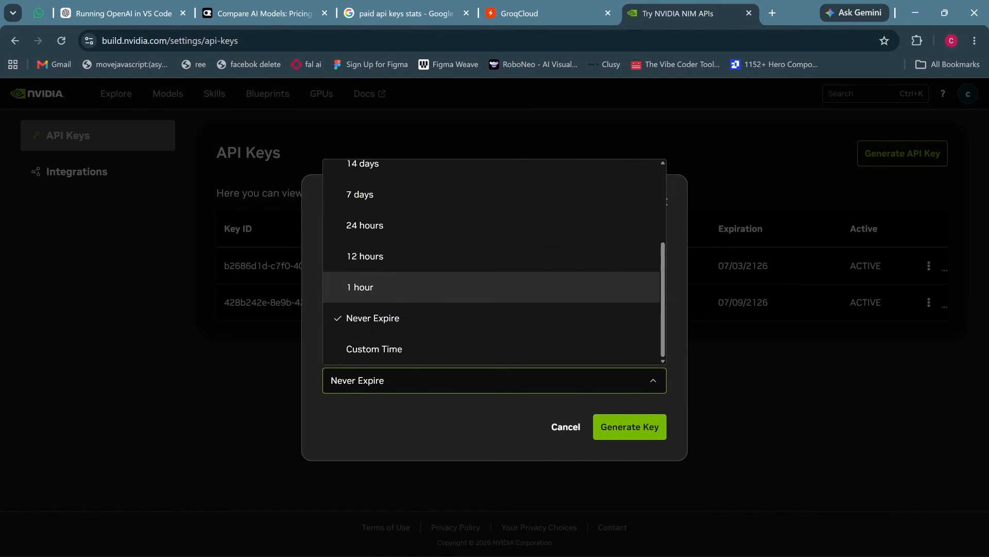
pyautogui.press('Down')
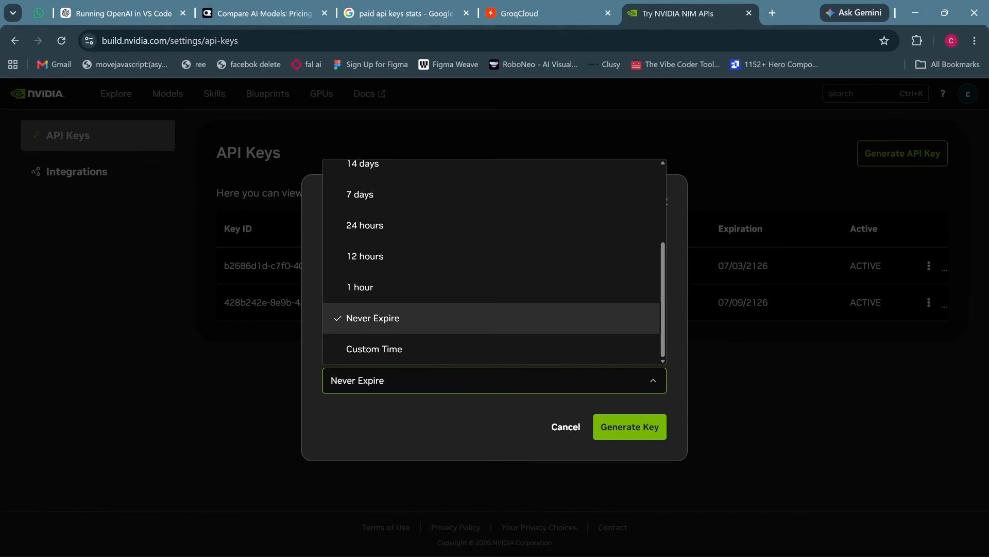
pyautogui.click(491, 318)
pyautogui.click(630, 426)
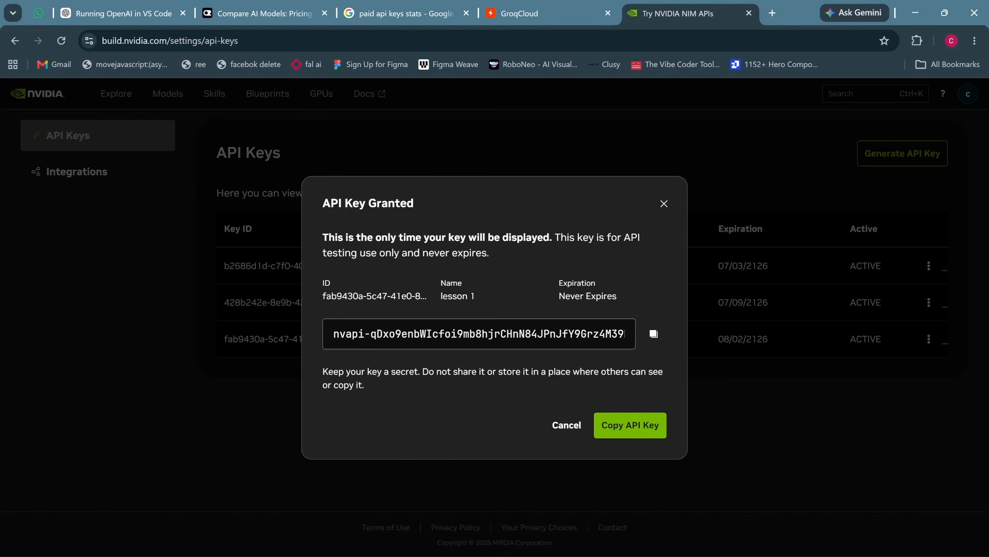
# Step: Copy the generated API key into Notepad below the Groq key with the label "nvidia key", and copy the key again in the NVIDIA dialog
pyautogui.click(654, 334)
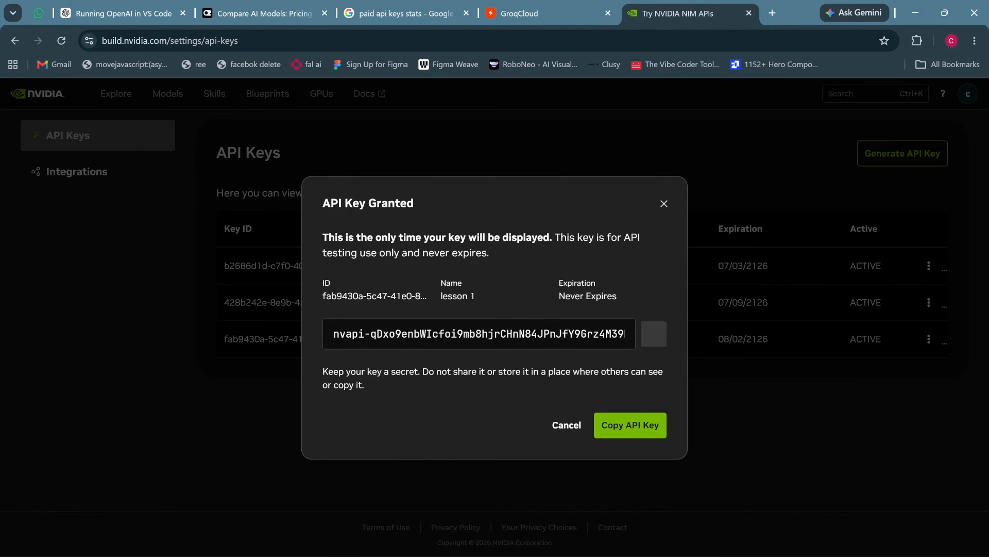
pyautogui.click(709, 541)
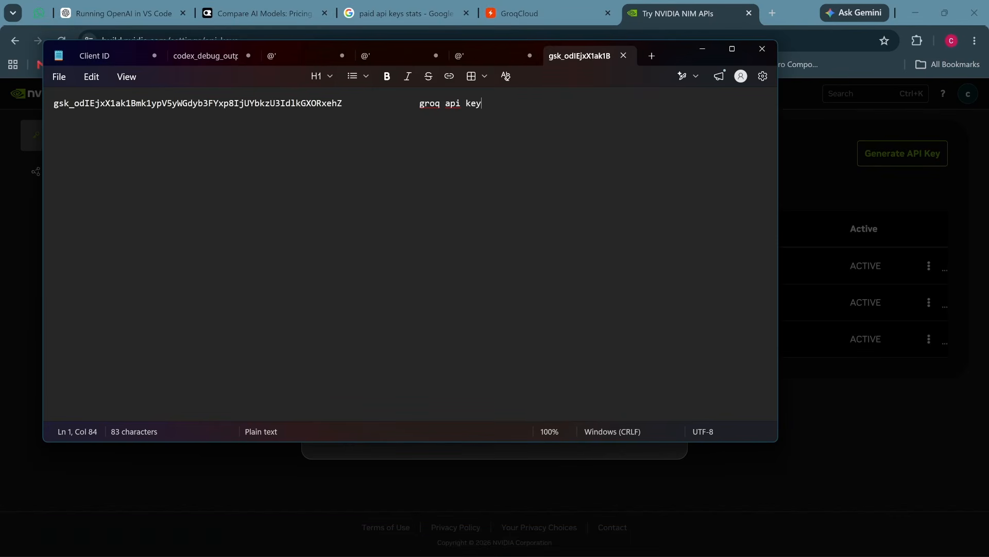
pyautogui.press('Return')
pyautogui.press('Return')
pyautogui.hotkey('ctrl', 'v')
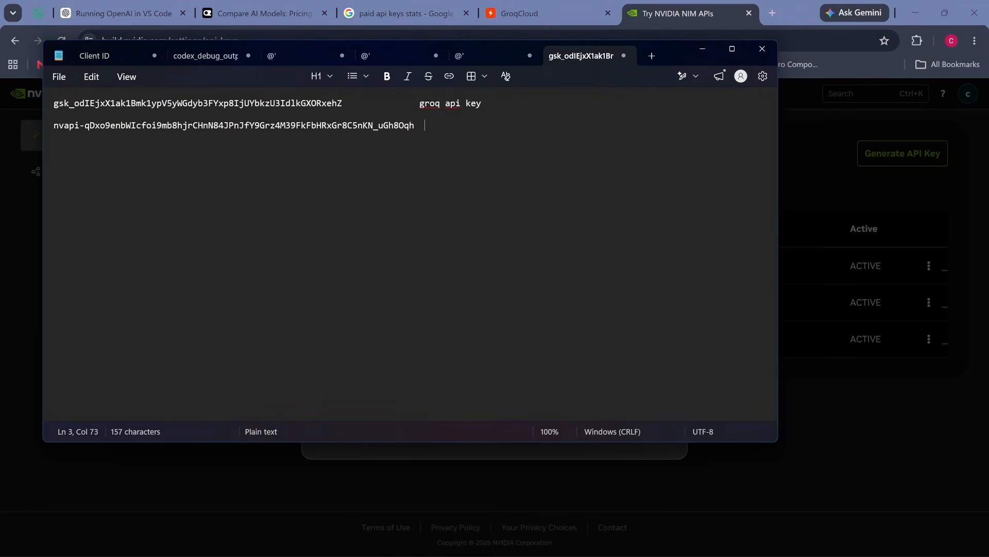
pyautogui.write('nvidia key')
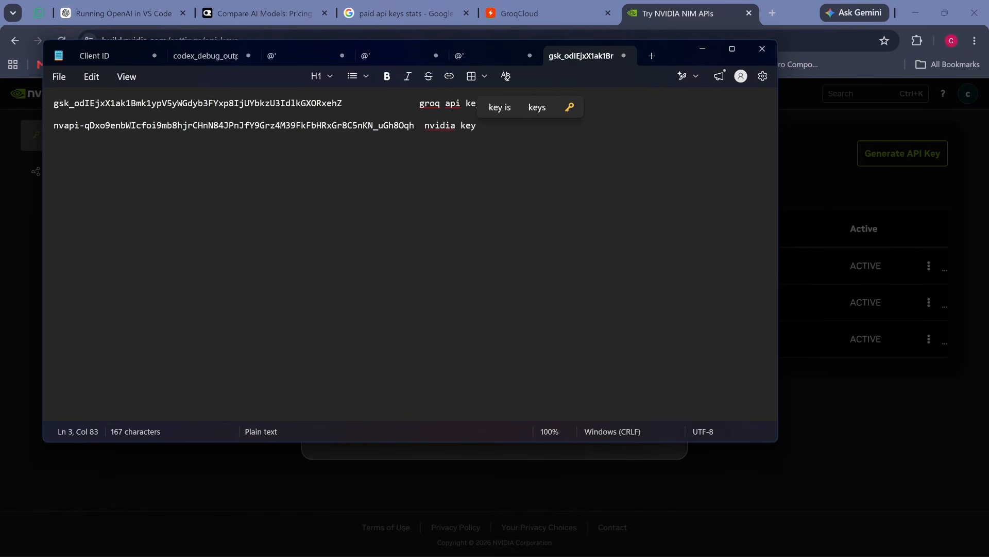
pyautogui.click(702, 49)
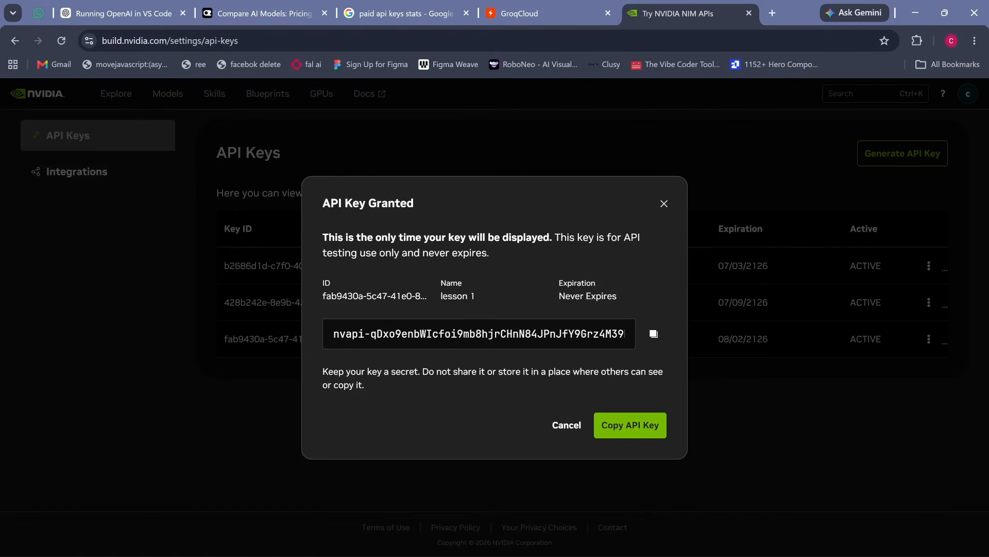
pyautogui.click(621, 425)
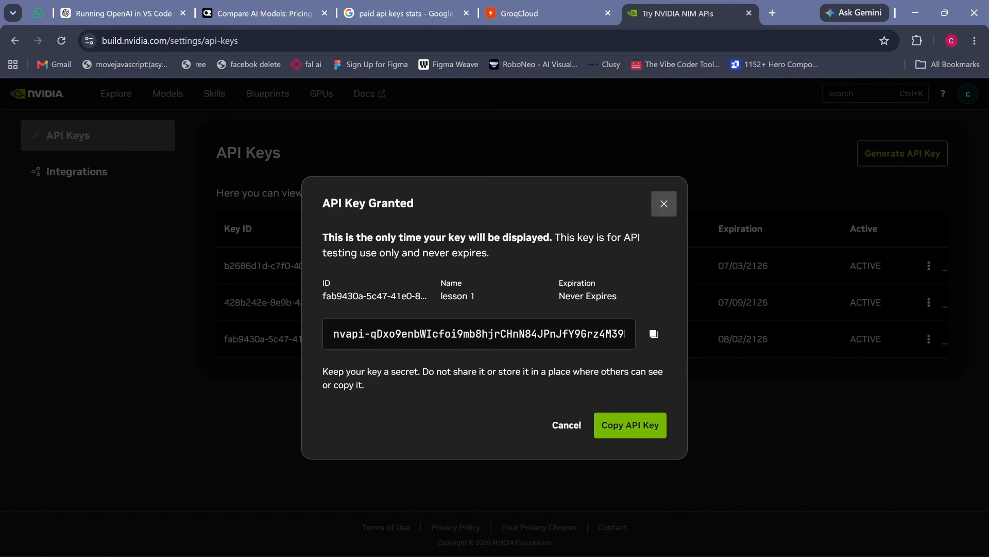
# Step: Close the granted API key dialog, open the model catalogue and switch on the Free Endpoint filter
pyautogui.click(665, 204)
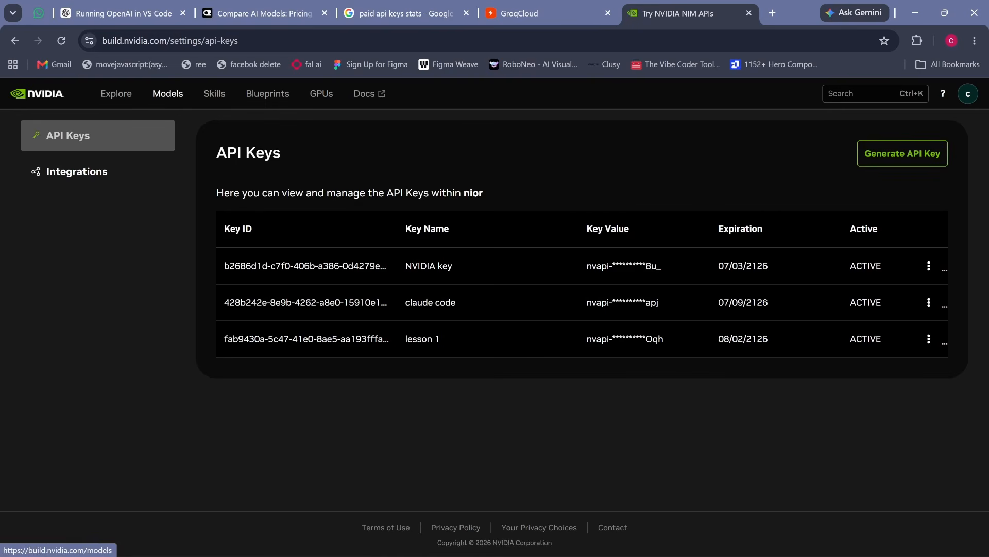
pyautogui.click(168, 93)
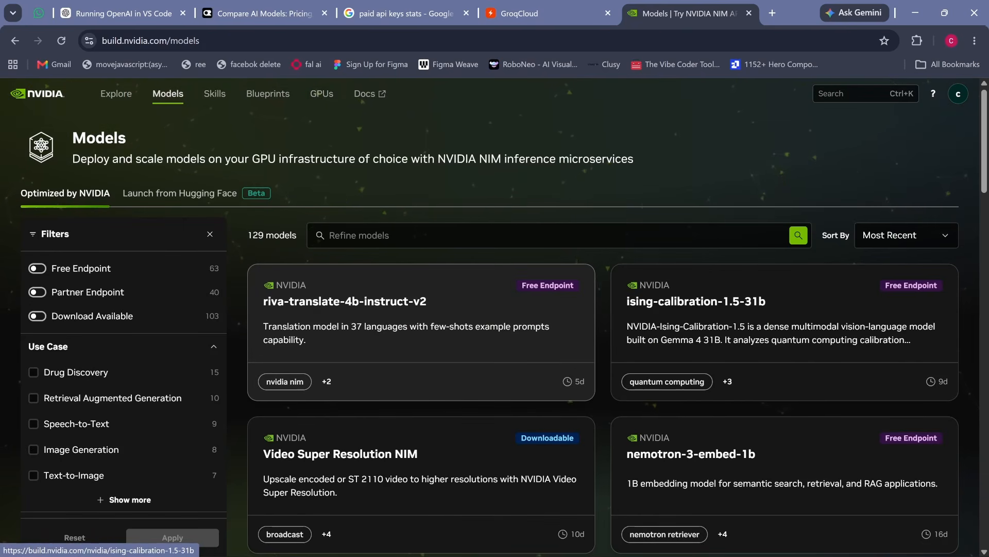
pyautogui.scroll(-3, 784, 350)
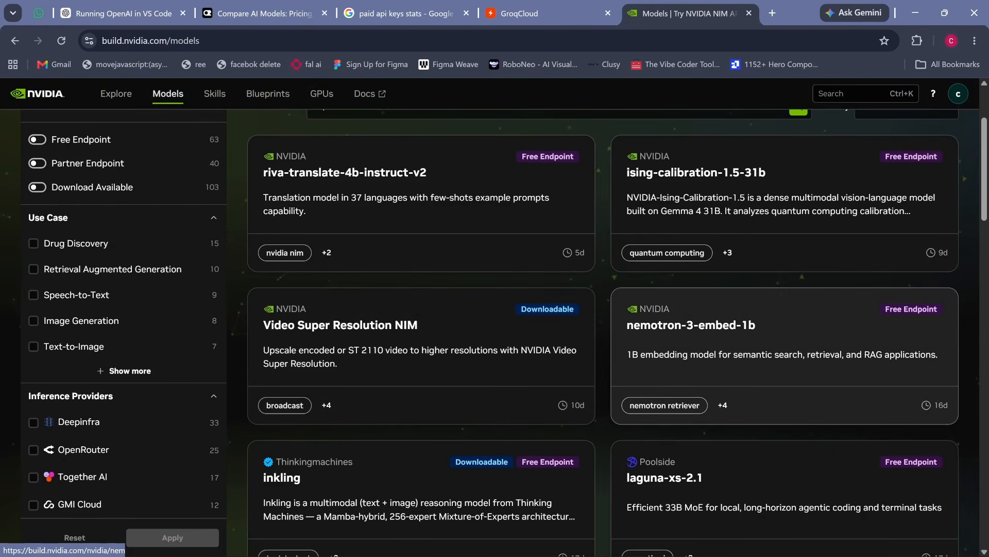
pyautogui.click(37, 139)
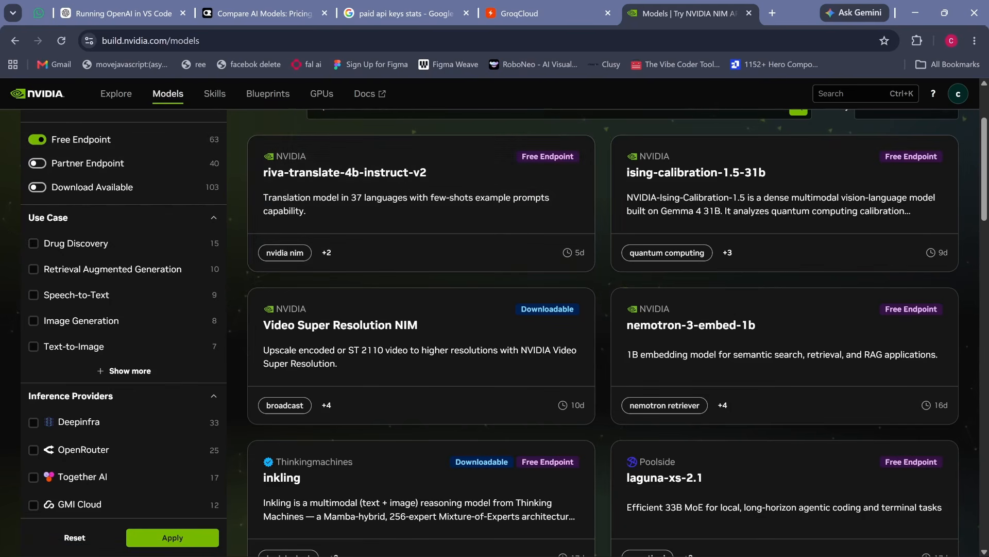
# Step: Examine the models on the first catalogue page, including their descriptions and endpoint labels
pyautogui.scroll(3, 423, 329)
pyautogui.scroll(-2, 423, 330)
pyautogui.scroll(-2, 423, 258)
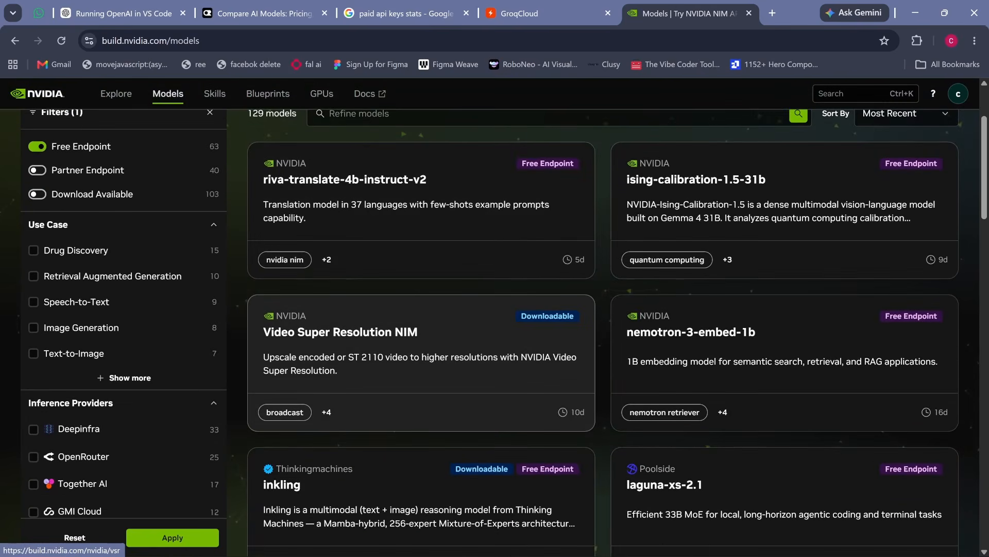
pyautogui.scroll(-5, 422, 371)
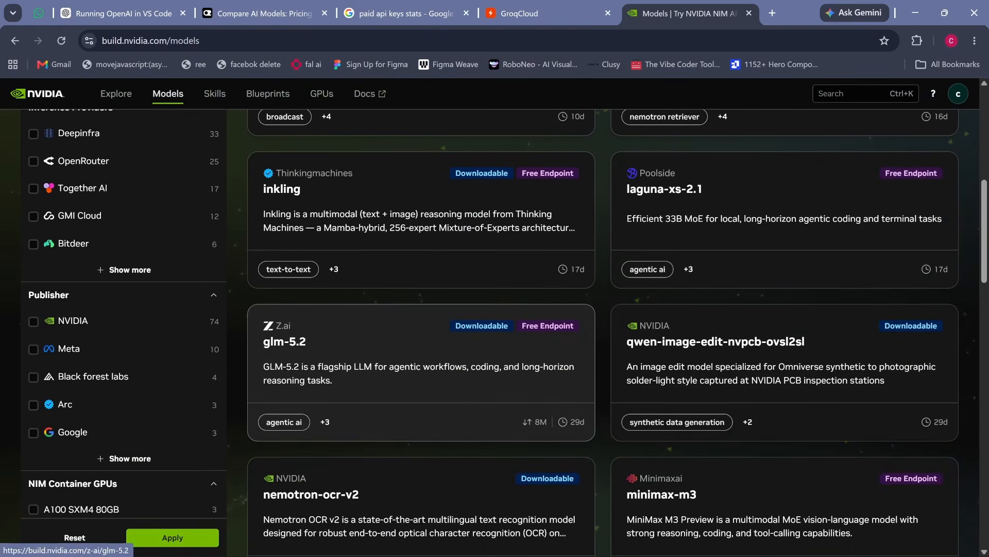
pyautogui.scroll(-2, 783, 490)
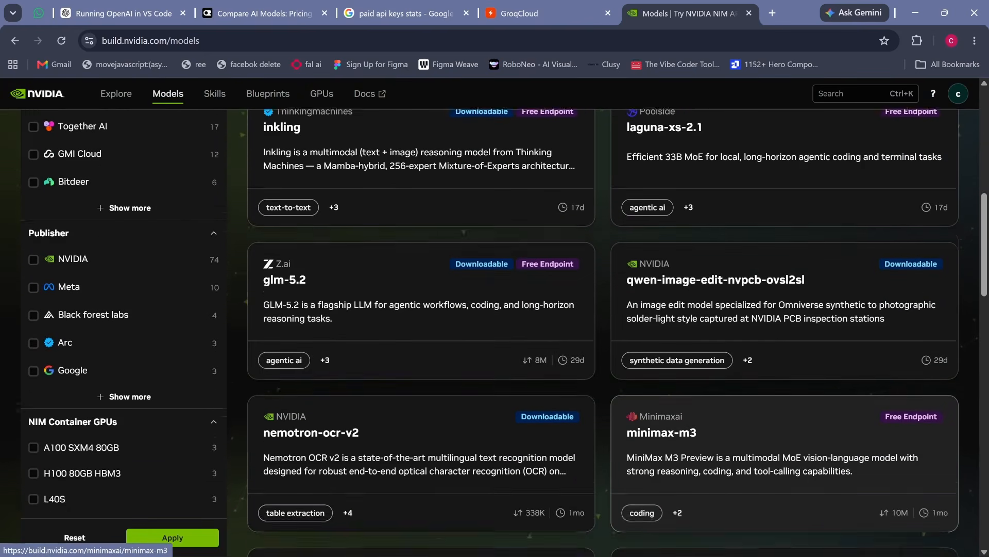
pyautogui.scroll(-7, 783, 490)
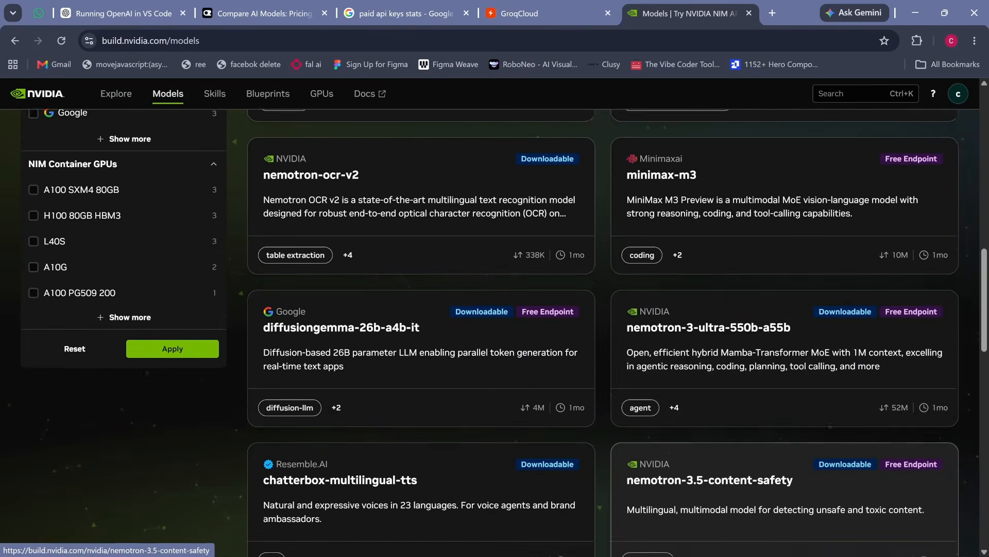
pyautogui.scroll(-3, 783, 515)
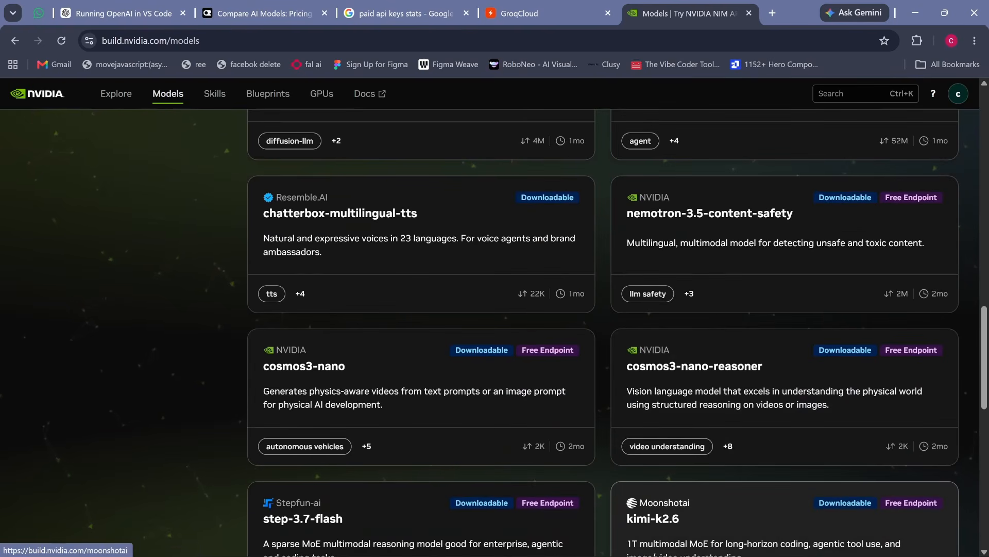
pyautogui.scroll(-4, 783, 515)
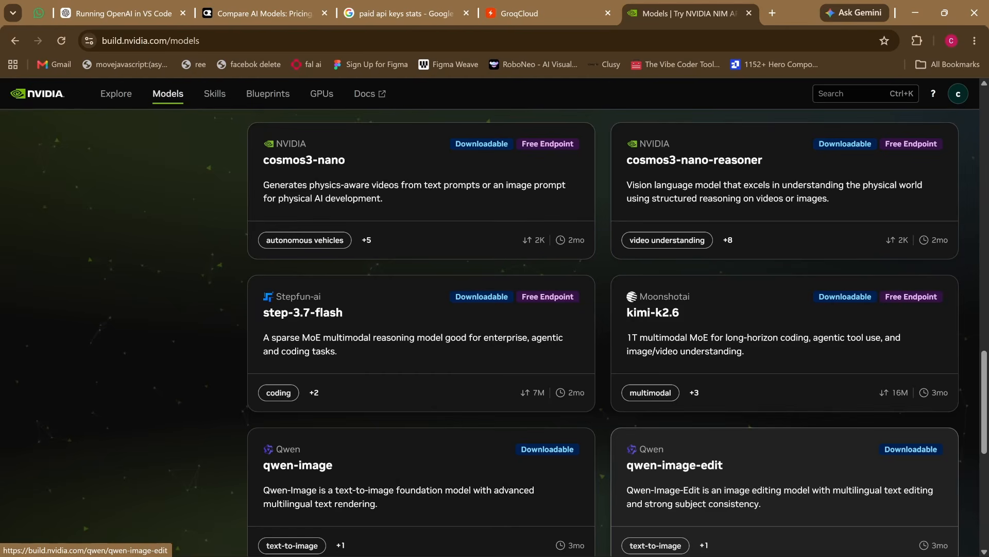
pyautogui.scroll(-1, 784, 464)
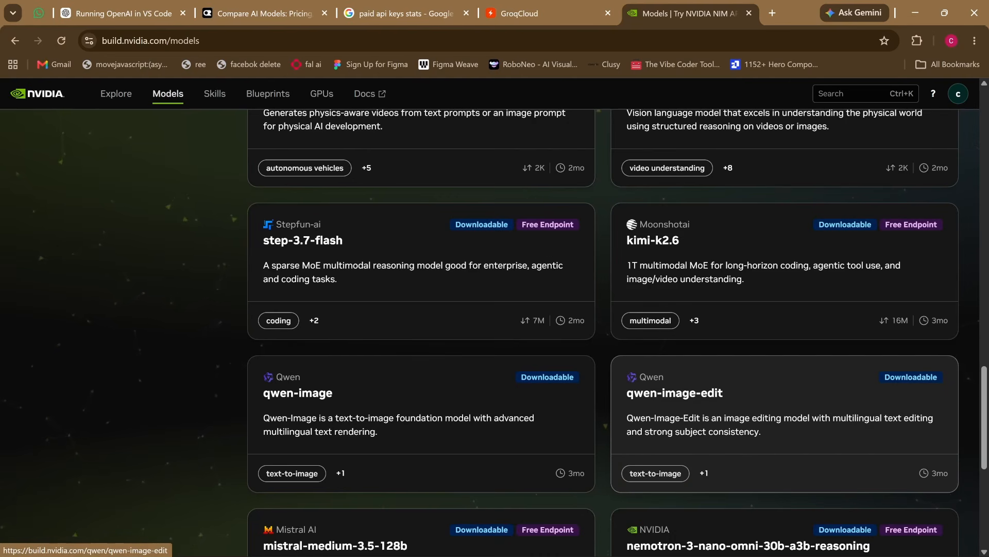
pyautogui.scroll(-3, 656, 415)
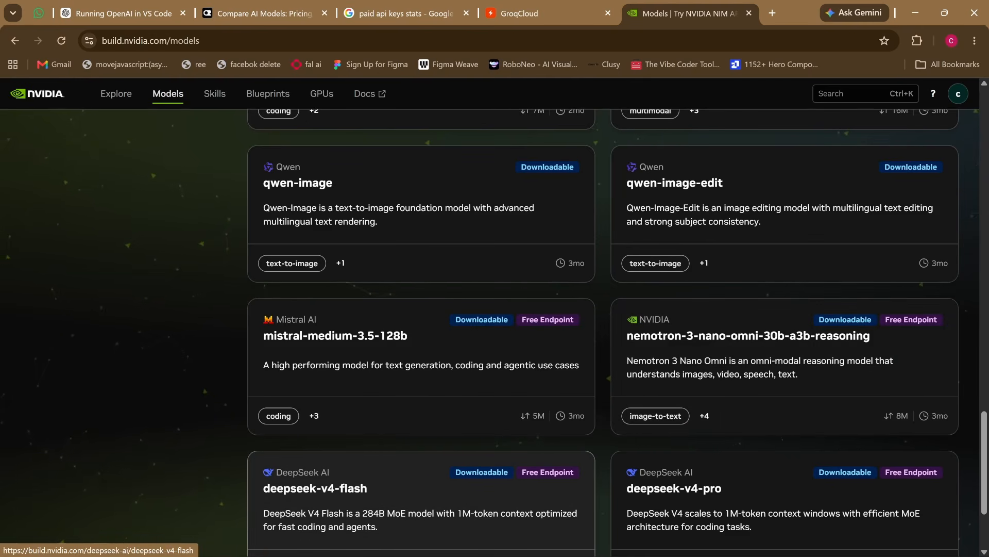
pyautogui.scroll(-1, 422, 489)
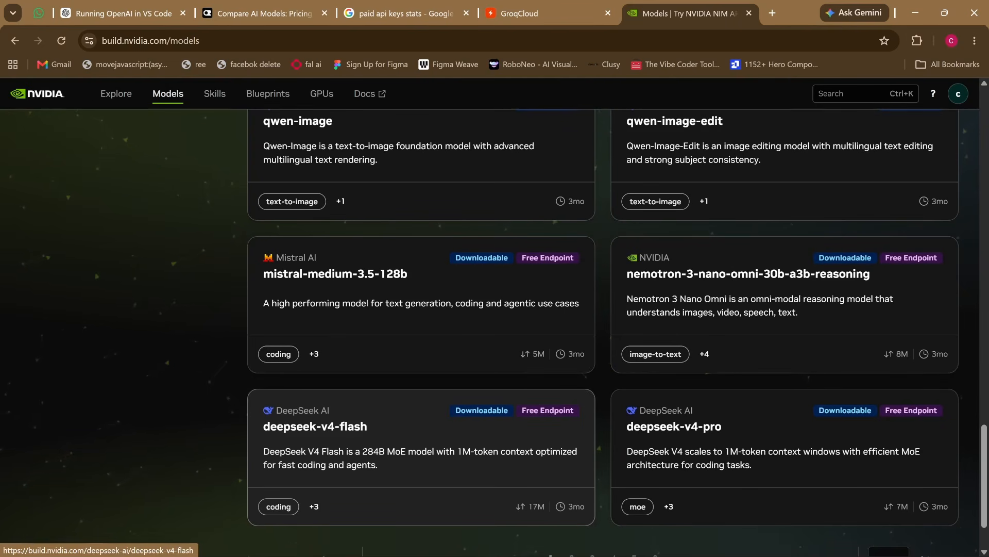
pyautogui.scroll(-2, 773, 309)
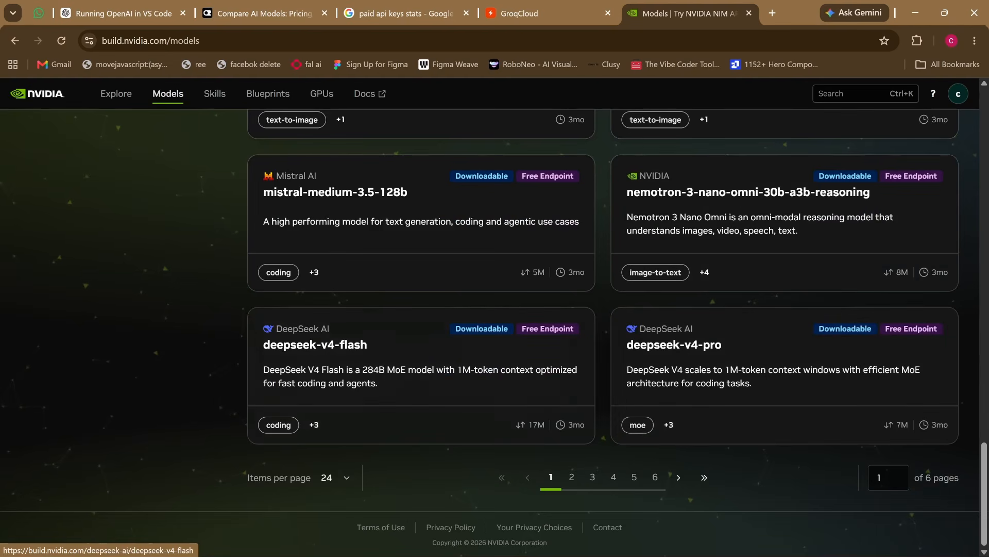
# Step: Open page 2 of the model catalogue and look through the models listed there
pyautogui.click(571, 477)
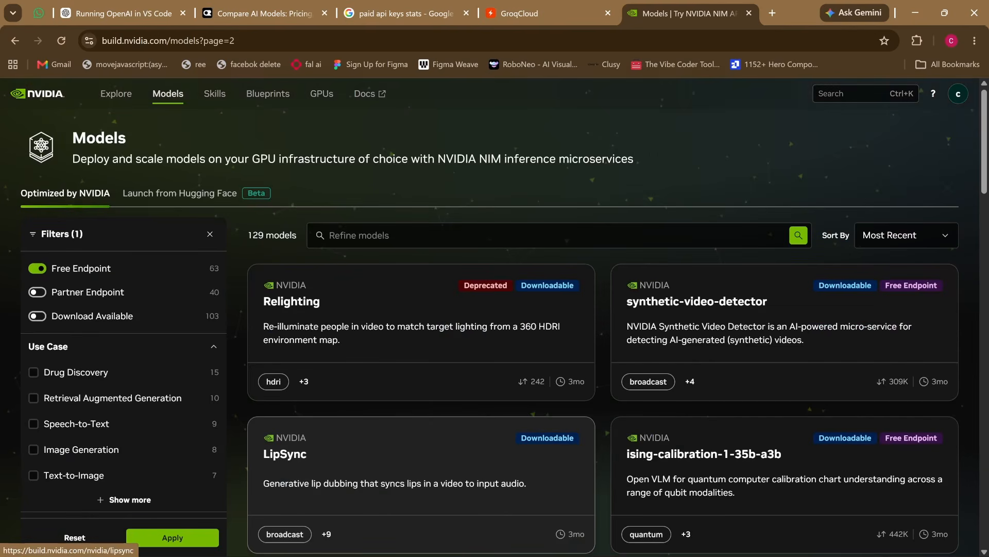
pyautogui.scroll(-2, 421, 350)
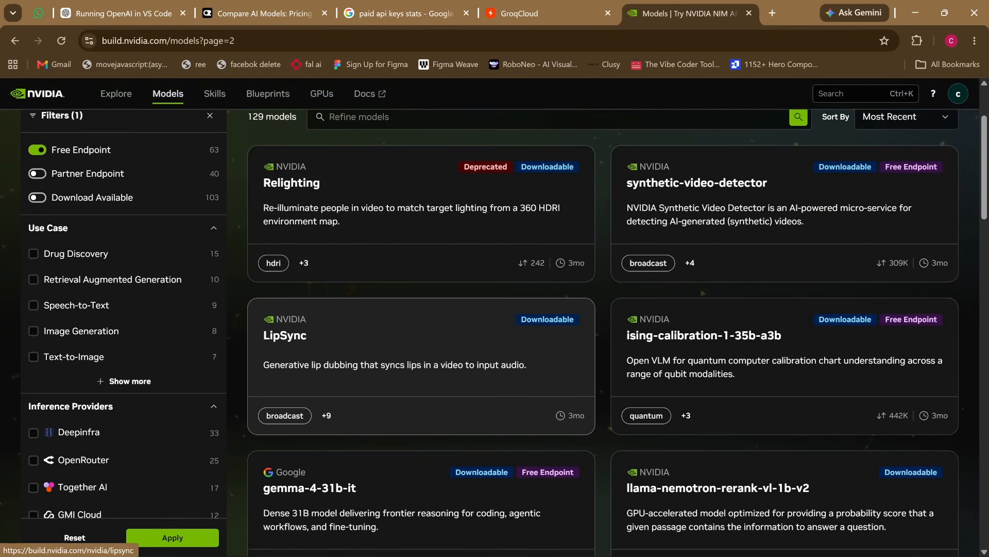
pyautogui.scroll(-12, 421, 351)
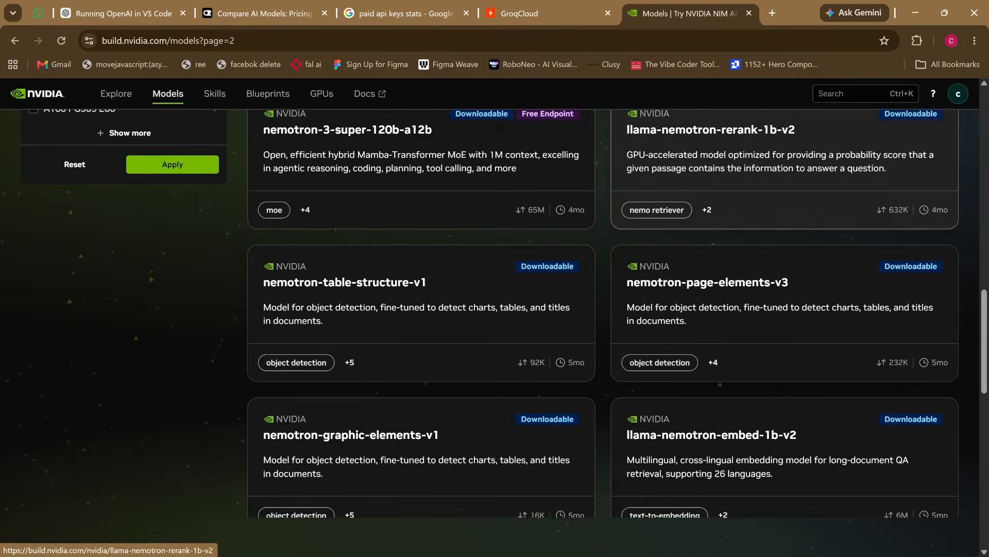
pyautogui.scroll(-10, 783, 361)
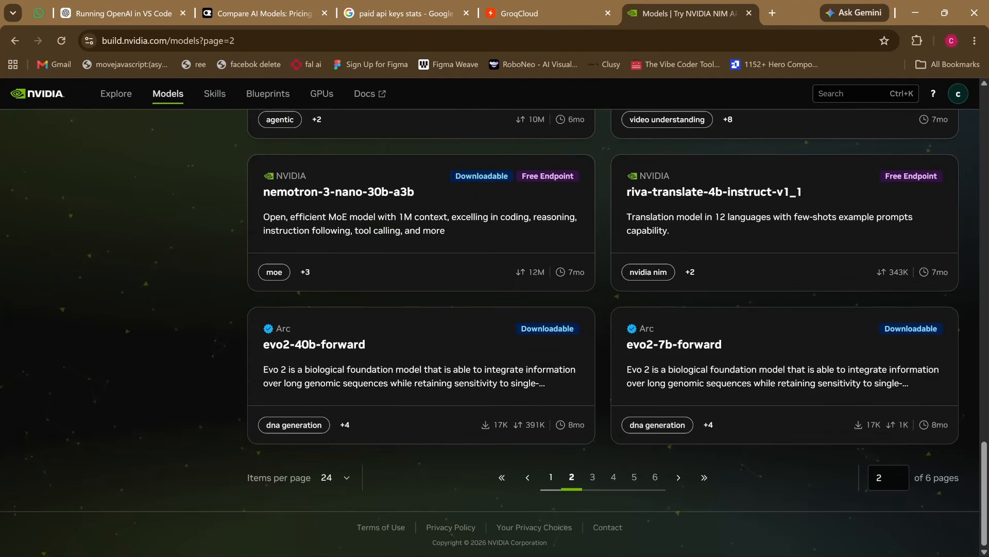
# Step: Return to page 1 of the catalogue and open DeepSeek AI's deepseek-v4-flash model page
pyautogui.click(551, 476)
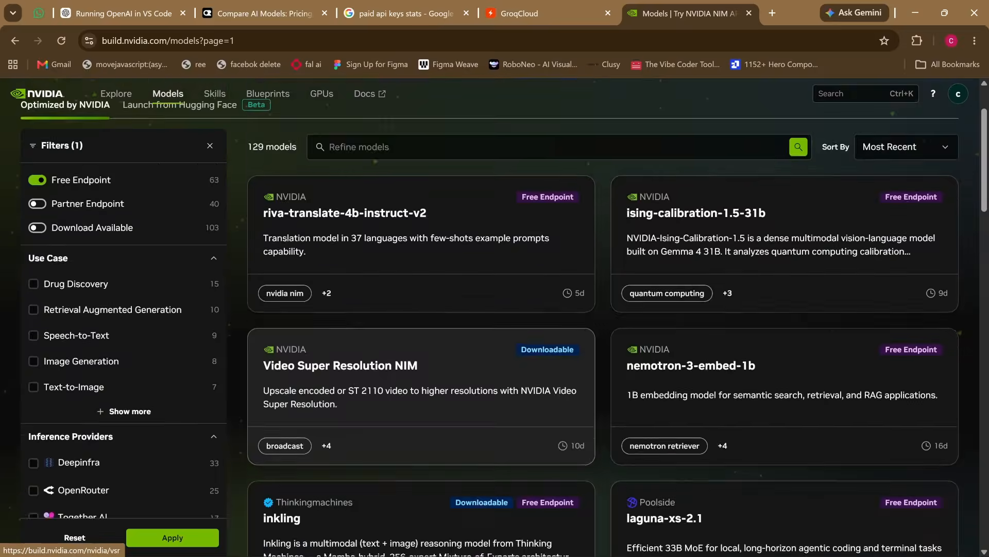
pyautogui.scroll(-20, 422, 392)
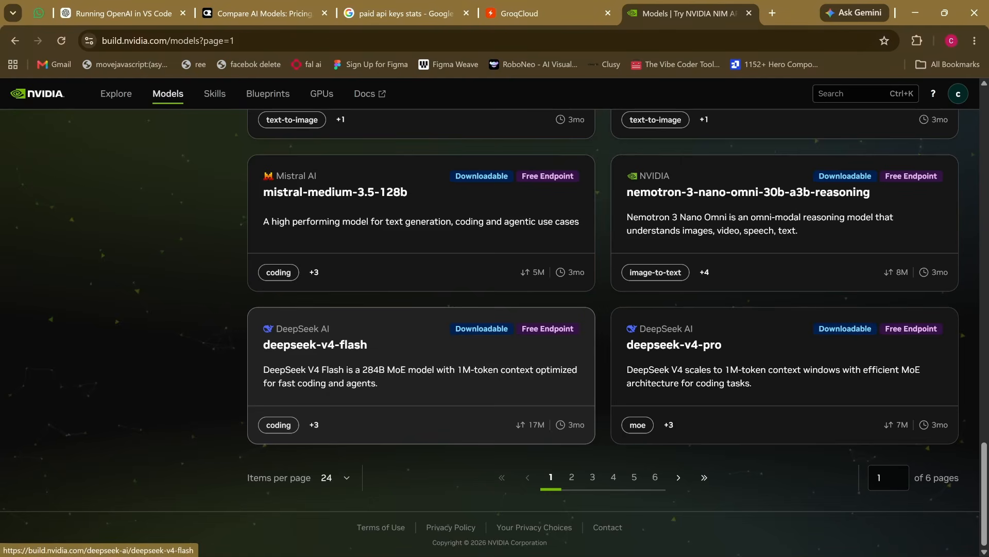
pyautogui.click(421, 376)
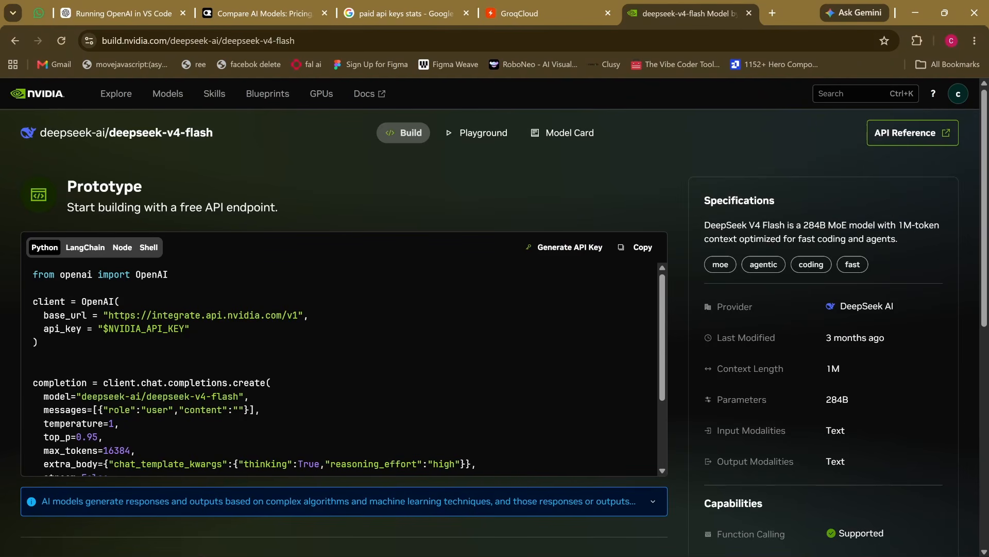
# Step: Examine the Python sample code for deepseek-v4-flash and open the model's Playground
pyautogui.scroll(-1, 422, 376)
pyautogui.scroll(1, 421, 376)
pyautogui.scroll(-2, 344, 368)
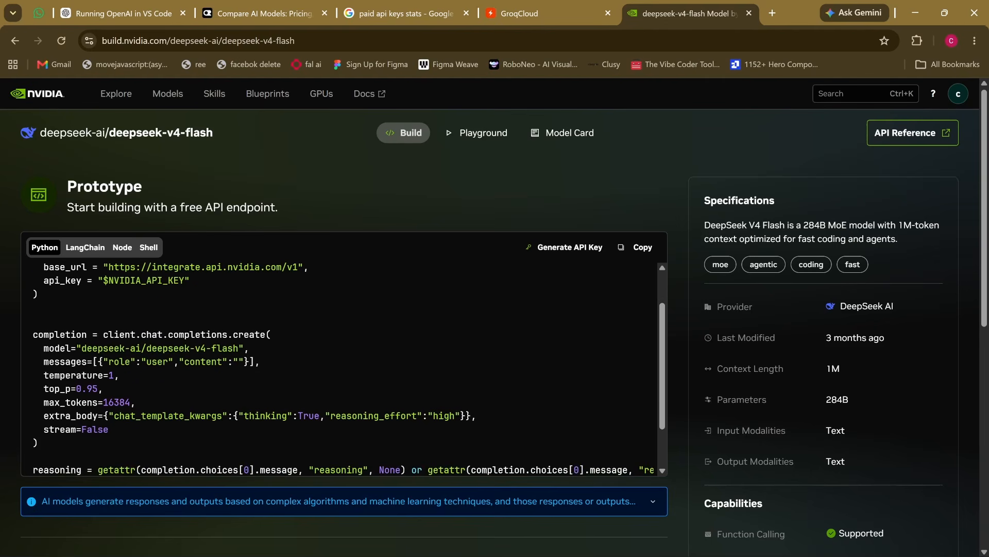
pyautogui.scroll(-3, 345, 369)
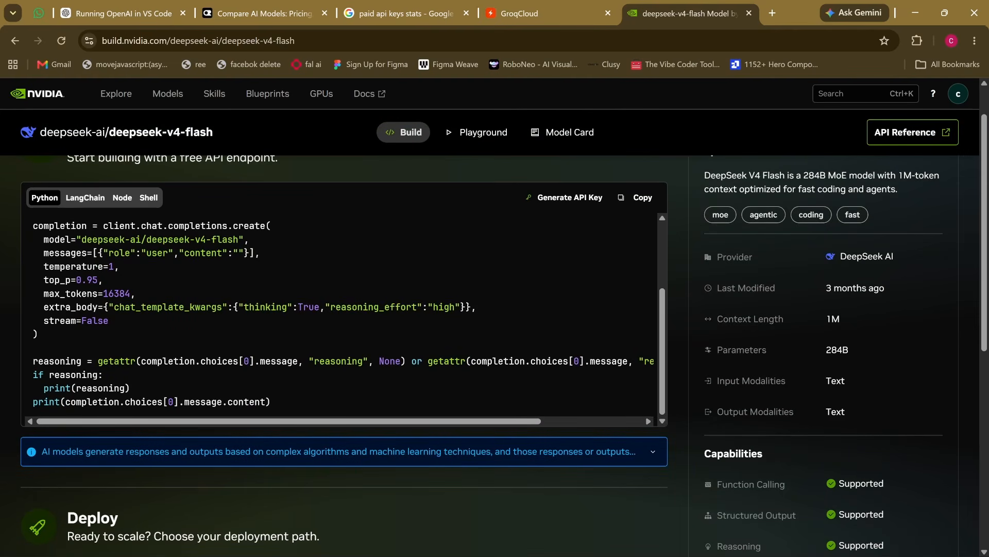
pyautogui.scroll(3, 344, 319)
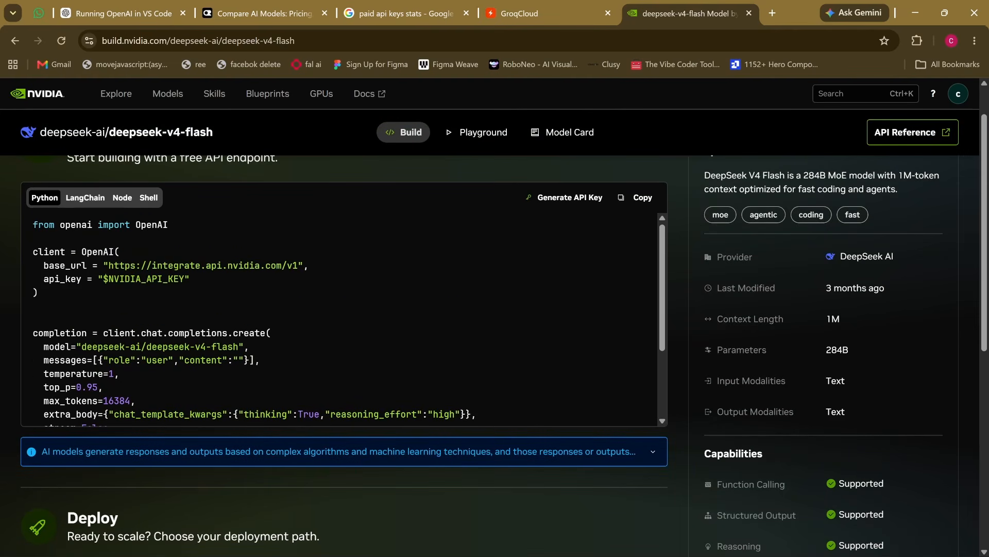
pyautogui.click(476, 132)
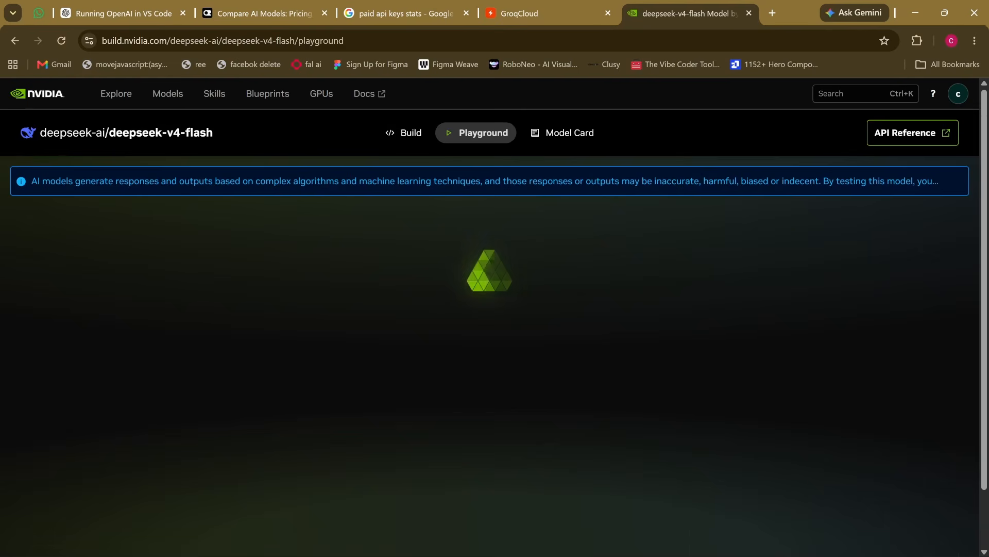
# Step: In the model catalogue, switch on the Free Endpoint filter again and open the glm-5.2 model page
pyautogui.scroll(-2, 413, 340)
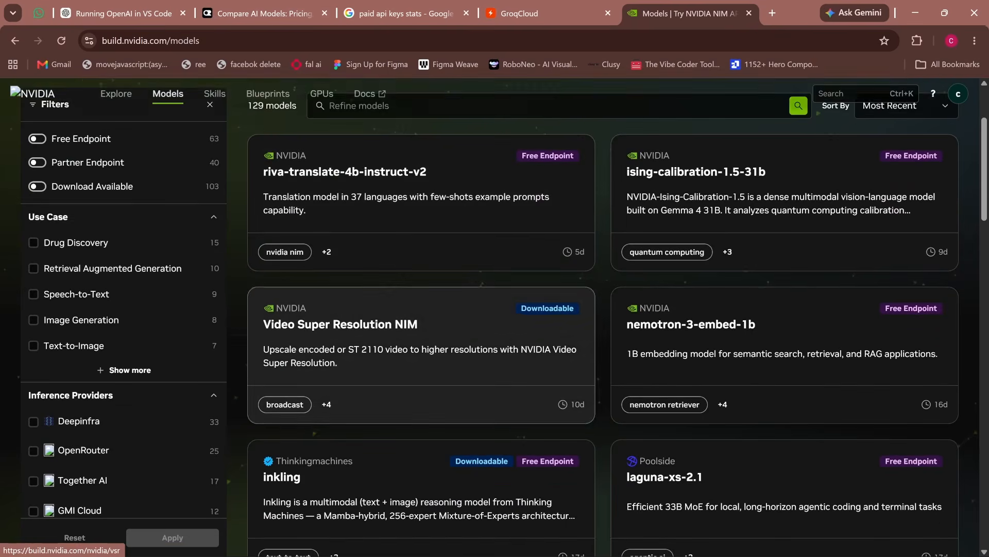
pyautogui.click(39, 139)
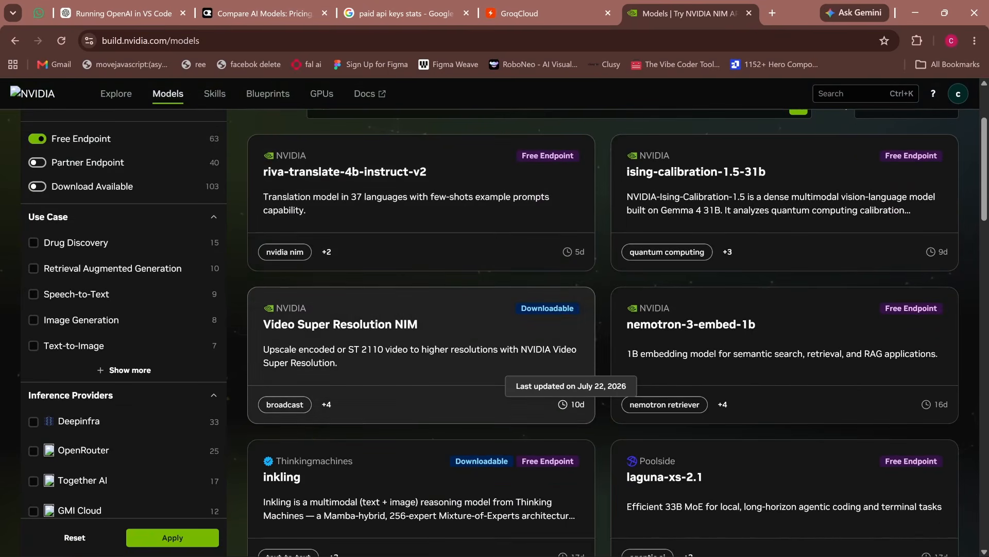
pyautogui.scroll(-5, 572, 405)
pyautogui.click(572, 404)
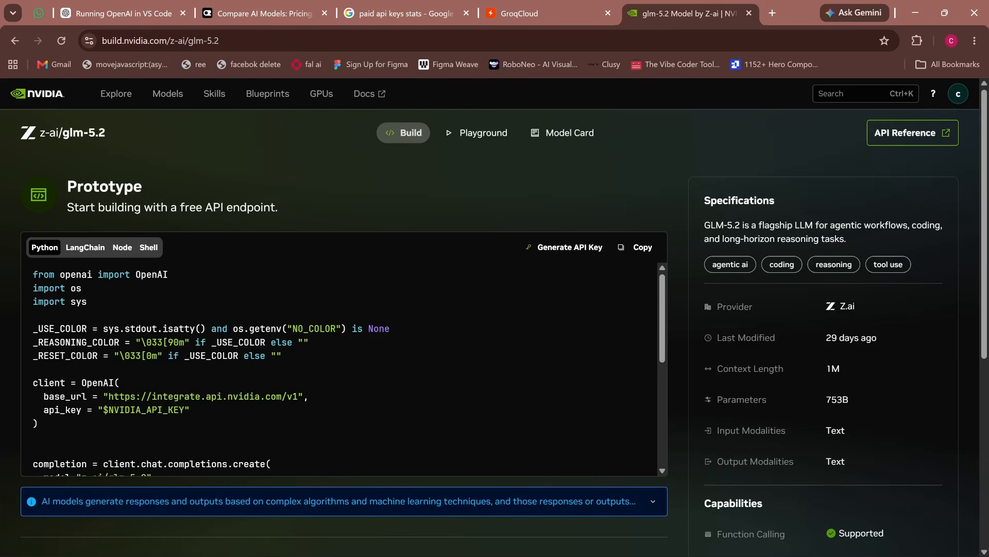
# Step: Examine the Python sample code for glm-5.2, check the account's API rate limit and return to the model catalogue
pyautogui.scroll(-3, 344, 366)
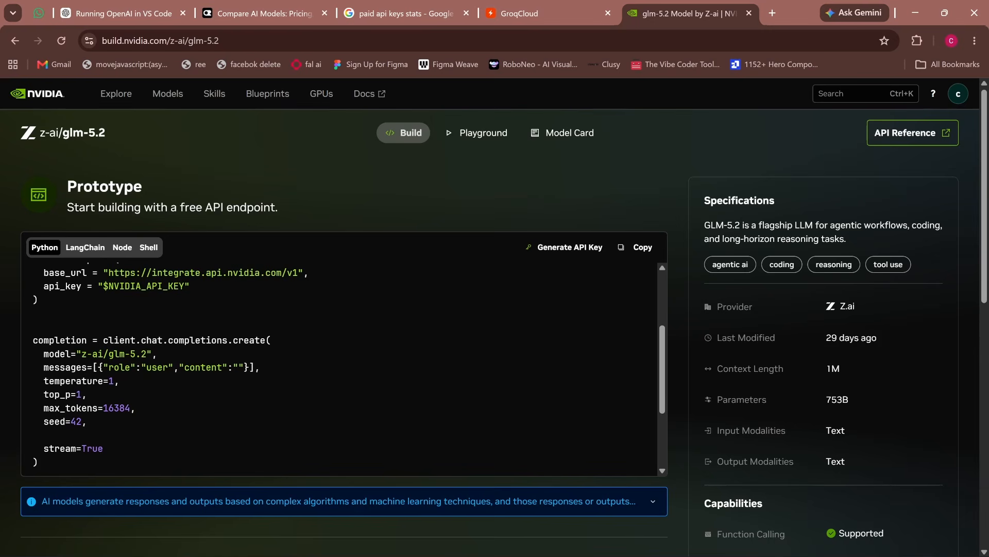
pyautogui.scroll(-3, 345, 369)
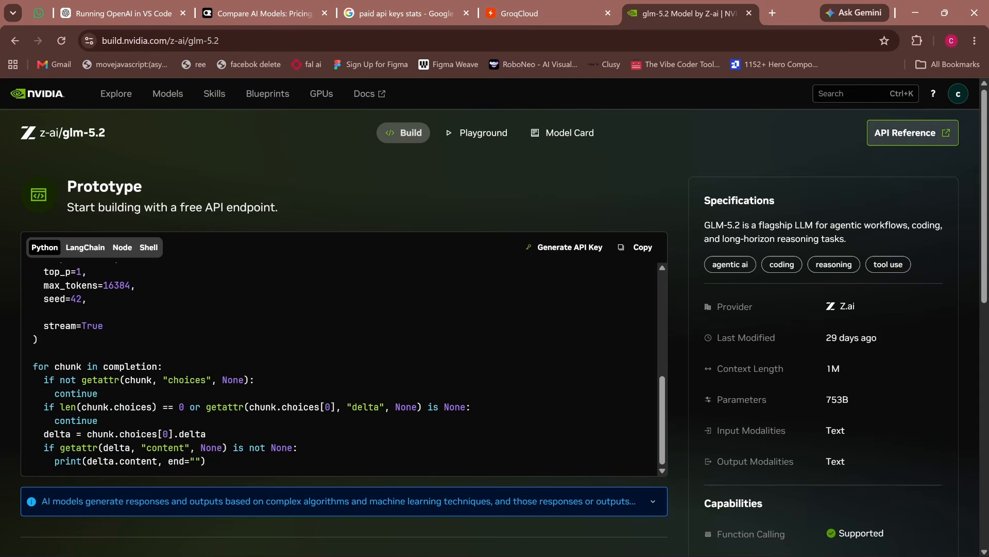
pyautogui.click(958, 93)
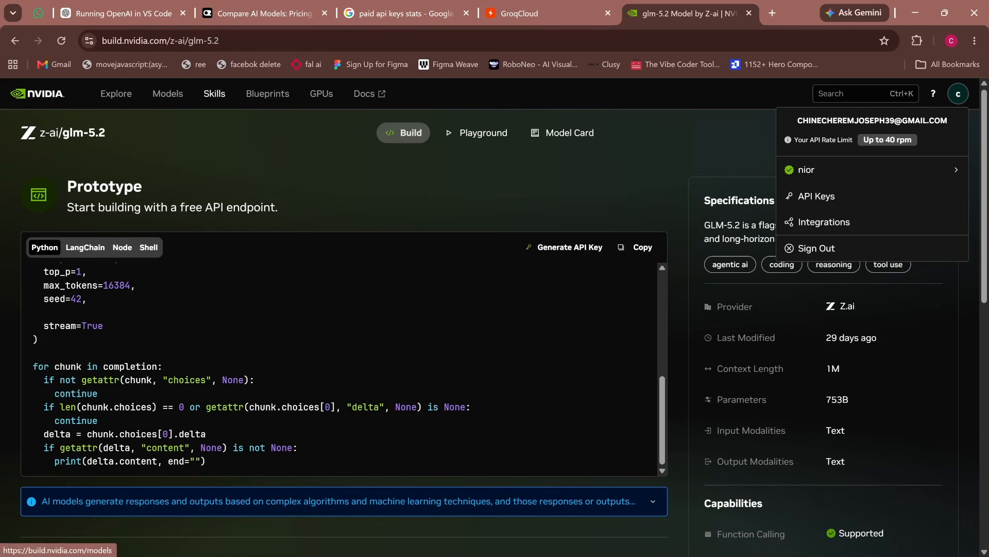
pyautogui.click(168, 94)
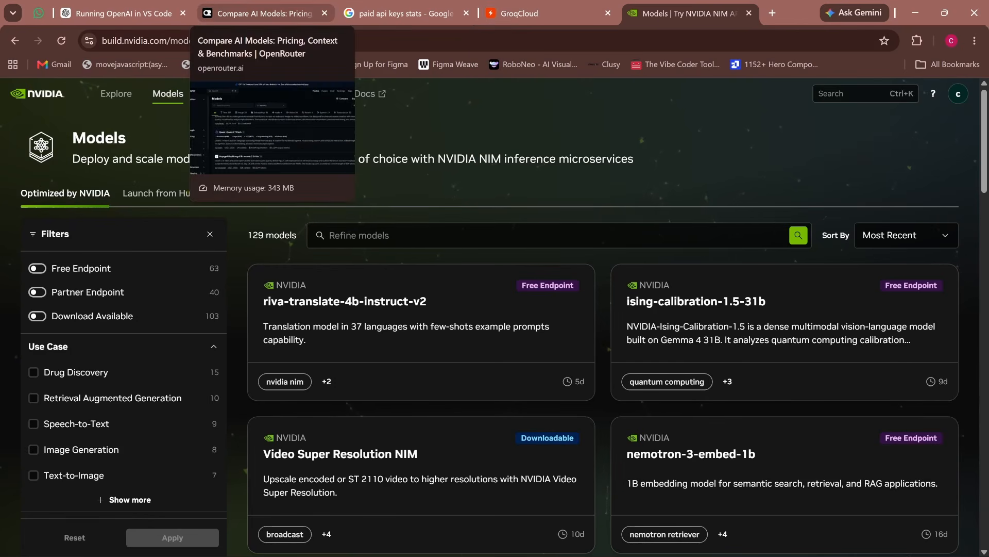
# Step: Switch to the OpenRouter models page and look through the newest models with their pricing
pyautogui.click(257, 13)
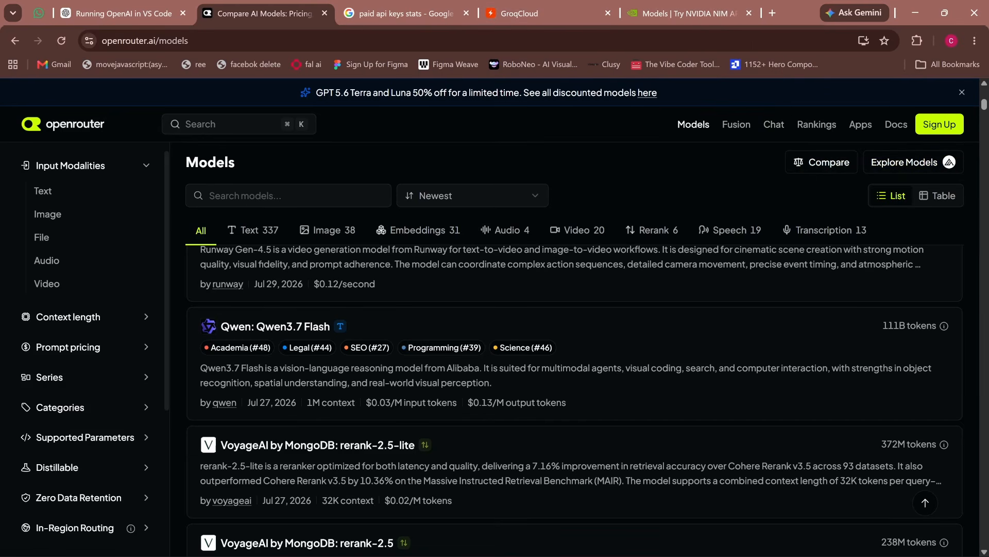
pyautogui.scroll(3, 572, 330)
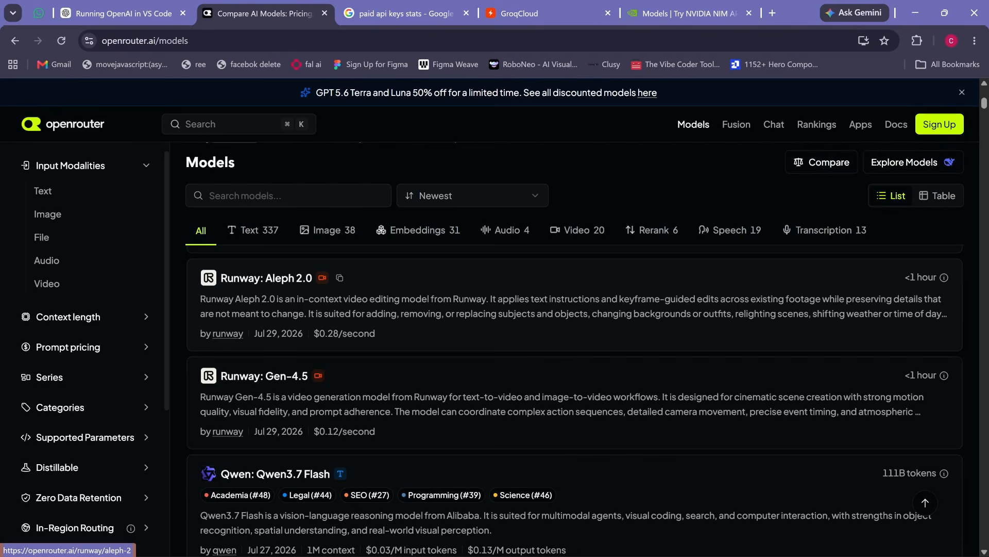
pyautogui.scroll(-1, 572, 319)
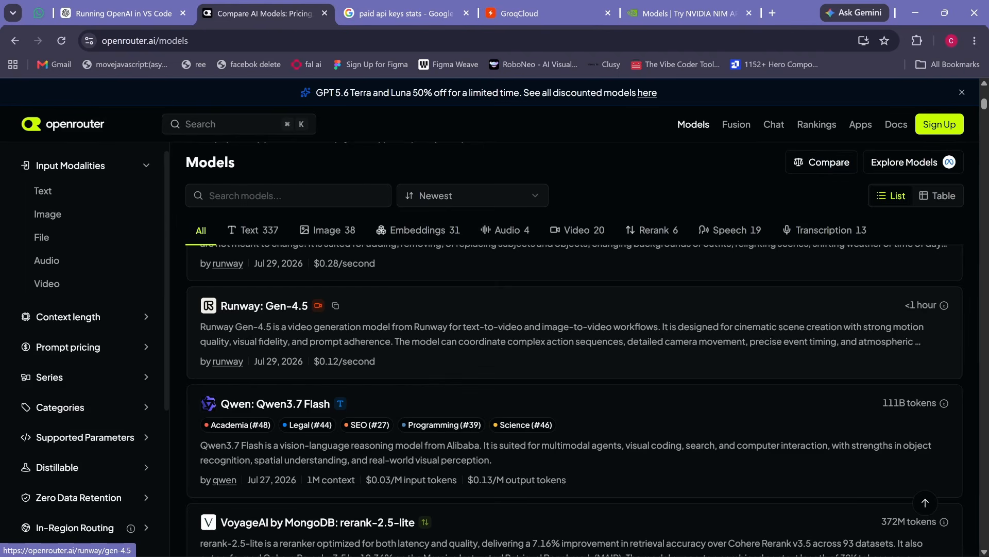
# Step: Examine the pricing of more models further down the newest-first list, as far as Kimi K3 and Muse Spark 1.1
pyautogui.scroll(-5, 572, 401)
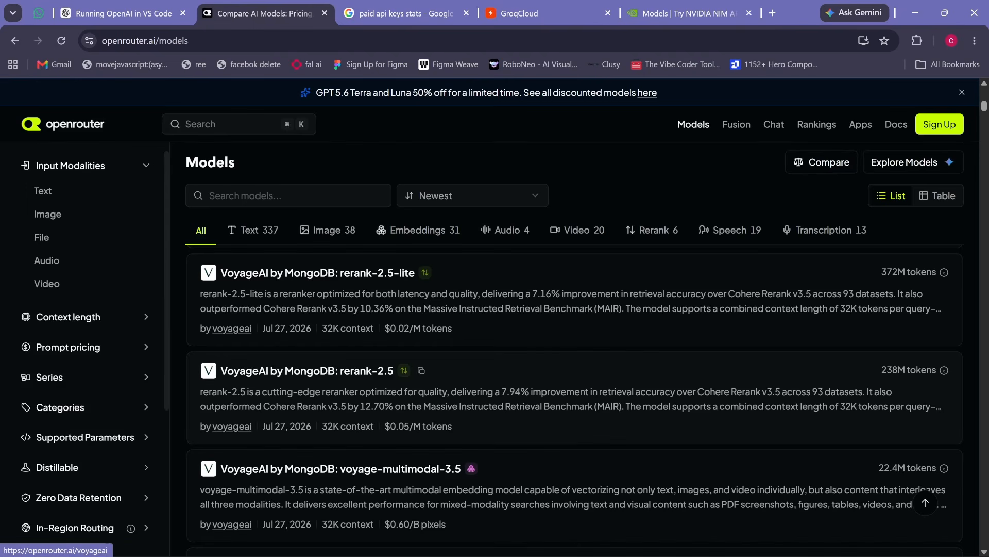
pyautogui.scroll(-15, 572, 401)
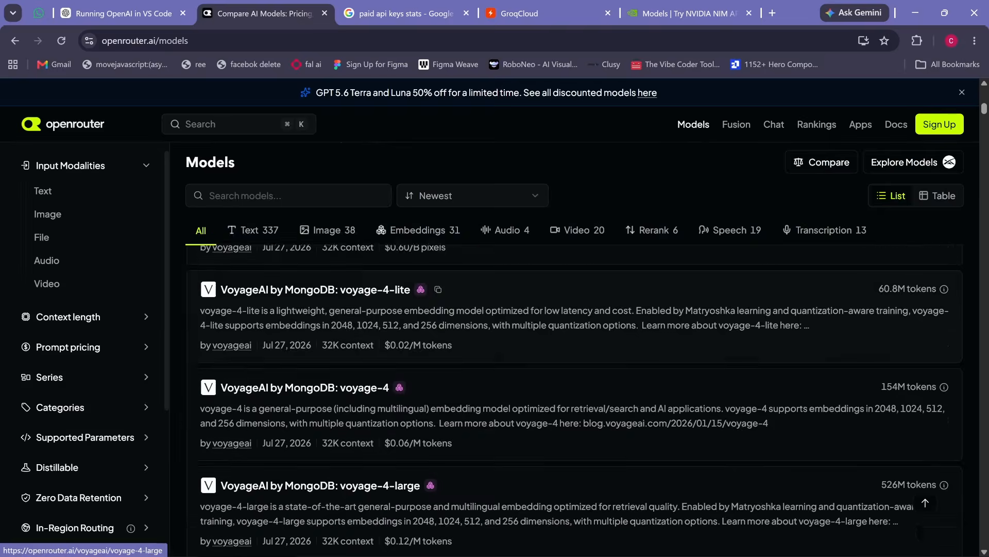
pyautogui.scroll(-15, 572, 474)
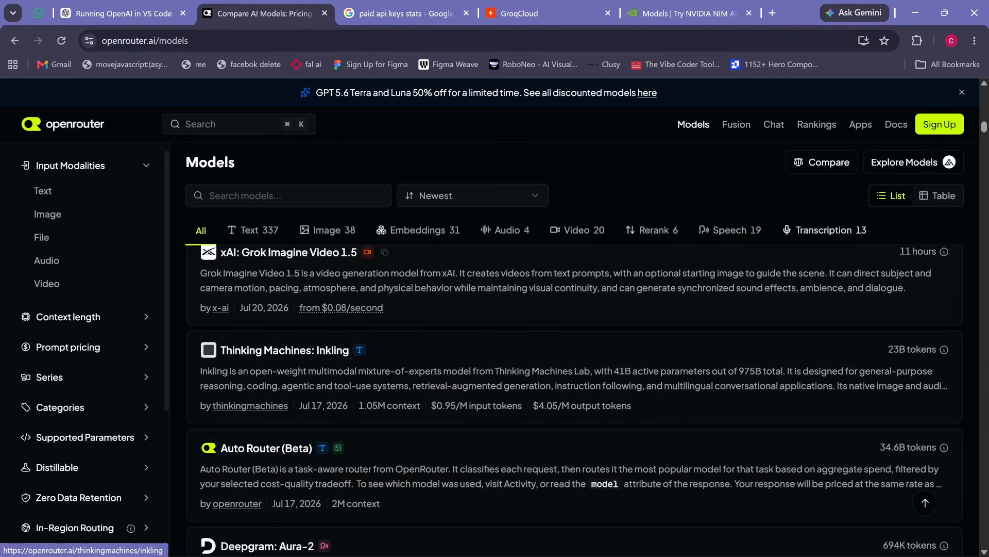
pyautogui.scroll(-5, 572, 453)
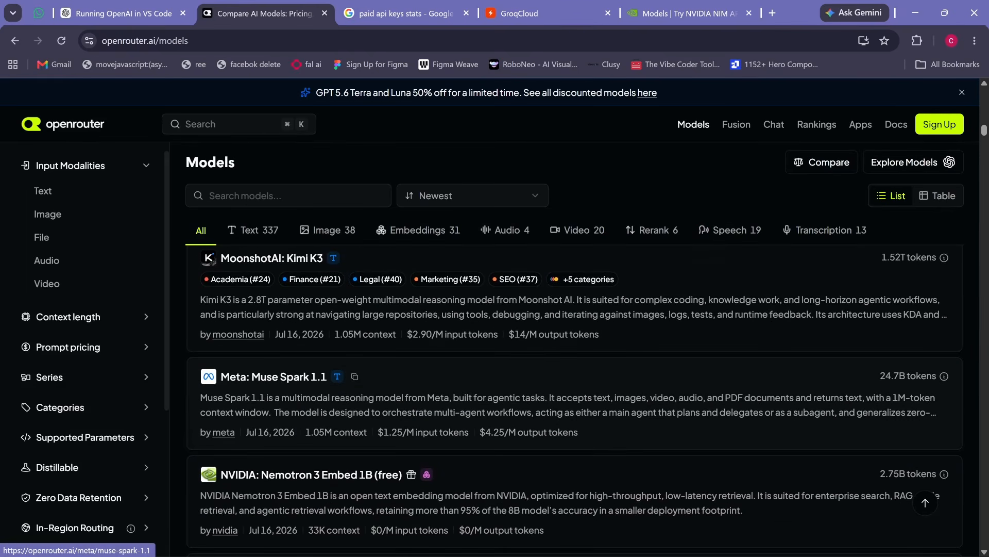
pyautogui.hotkey('ctrl', 'l')
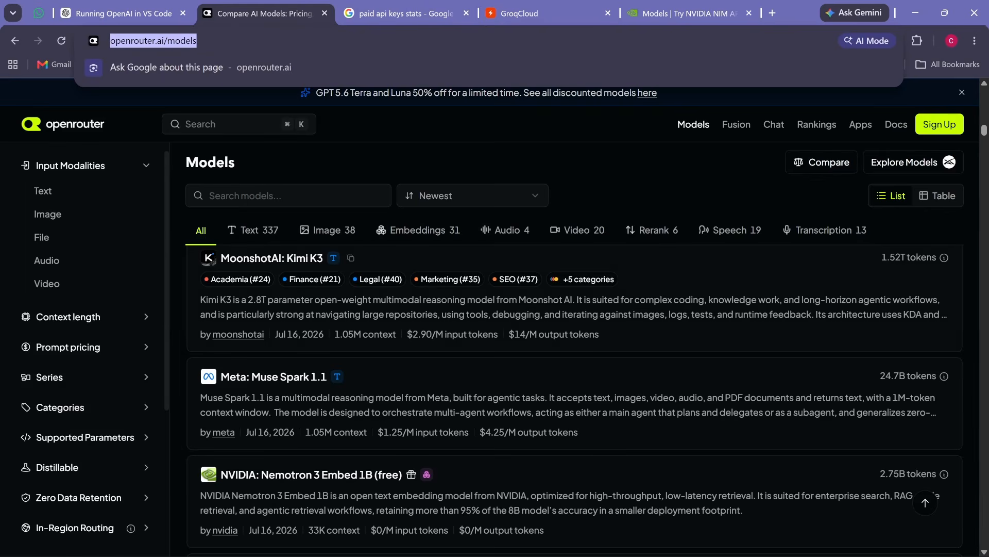
pyautogui.click(645, 160)
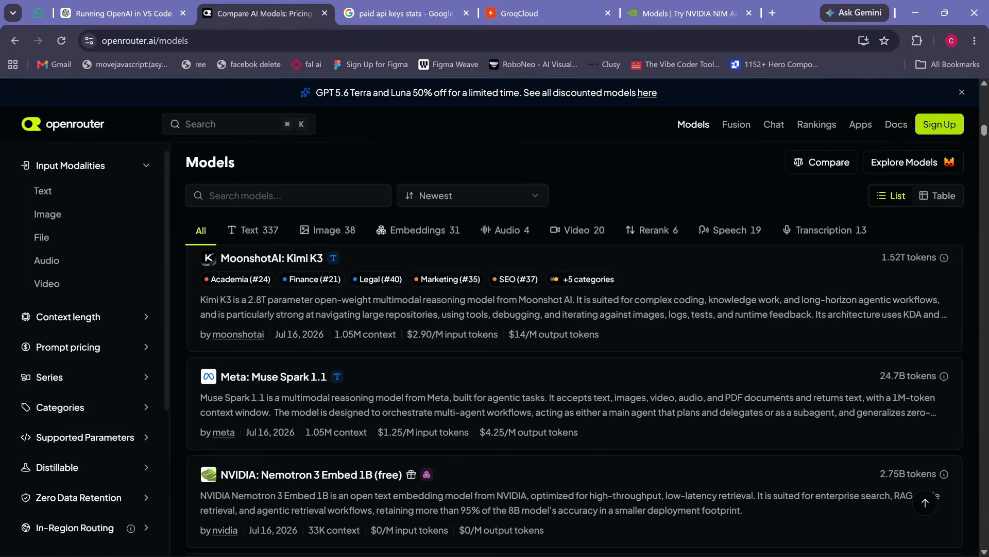
# Step: Sign up to OpenRouter with a Google account, completing the human verification and choosing the account
pyautogui.click(939, 124)
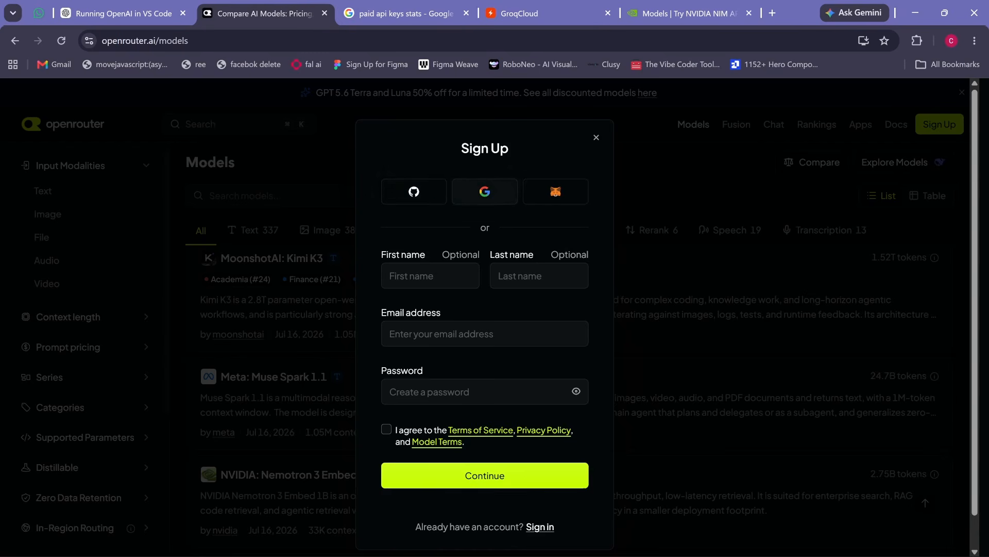
pyautogui.click(485, 192)
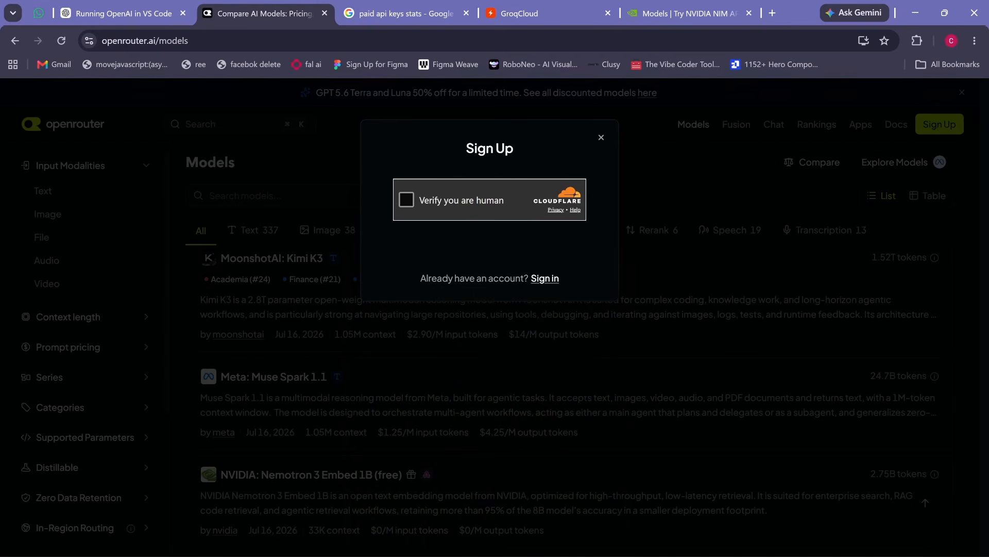
pyautogui.click(407, 200)
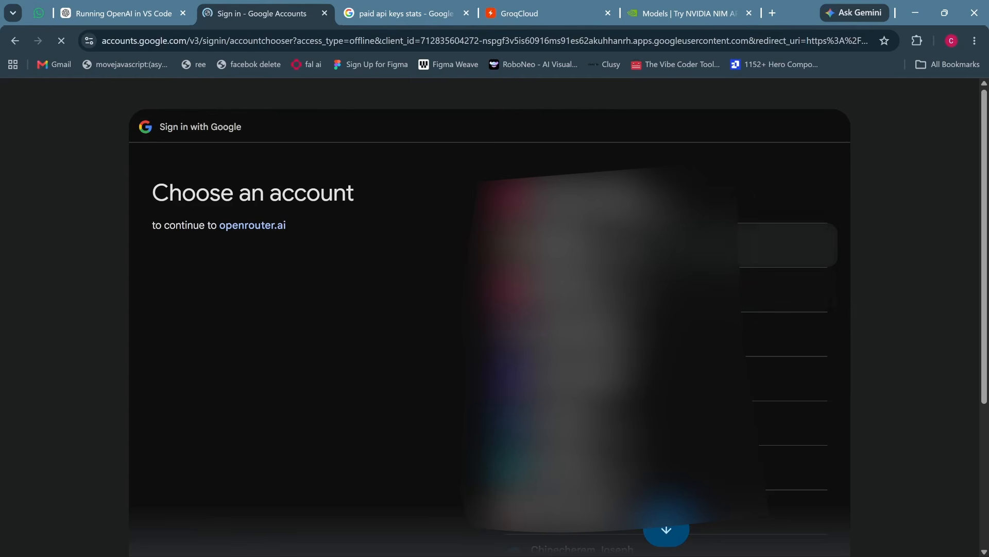
pyautogui.click(608, 334)
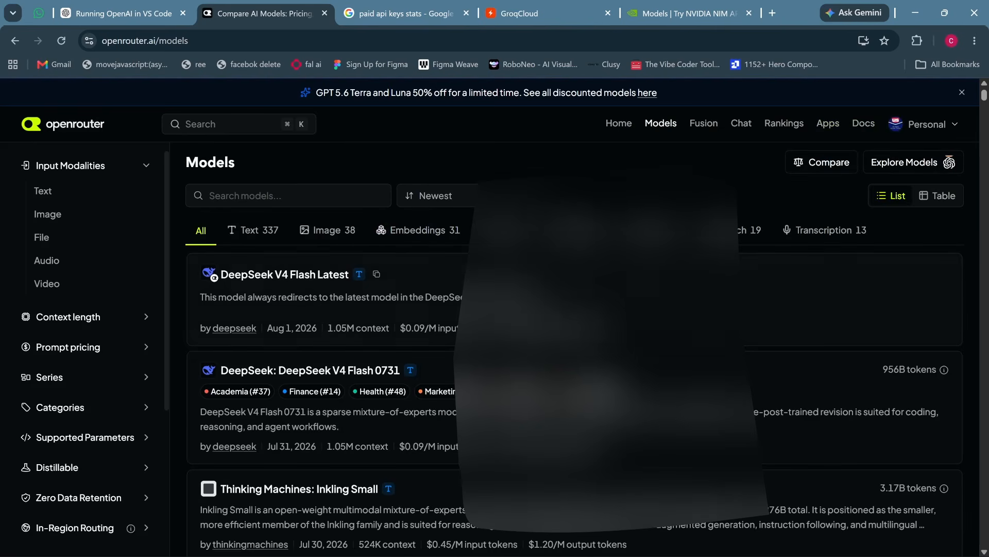
# Step: Go through the account's Activity page to the API Keys page of the default workspace
pyautogui.scroll(-3, 234, 328)
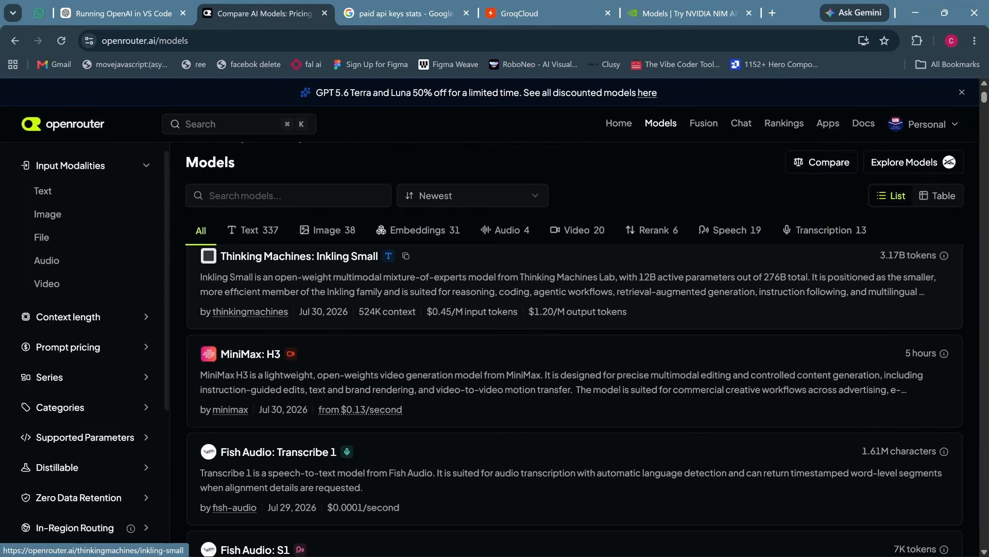
pyautogui.scroll(-3, 230, 273)
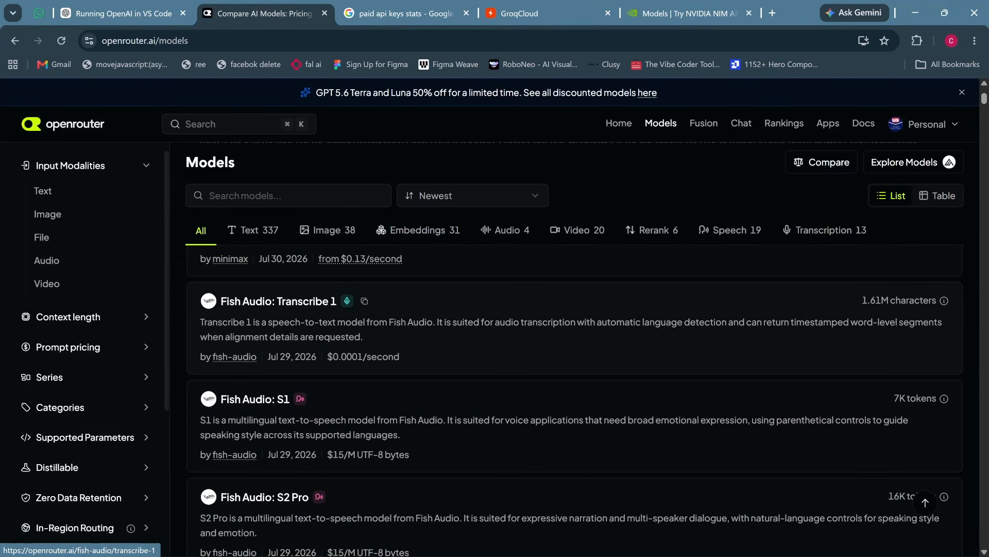
pyautogui.scroll(-2, 567, 412)
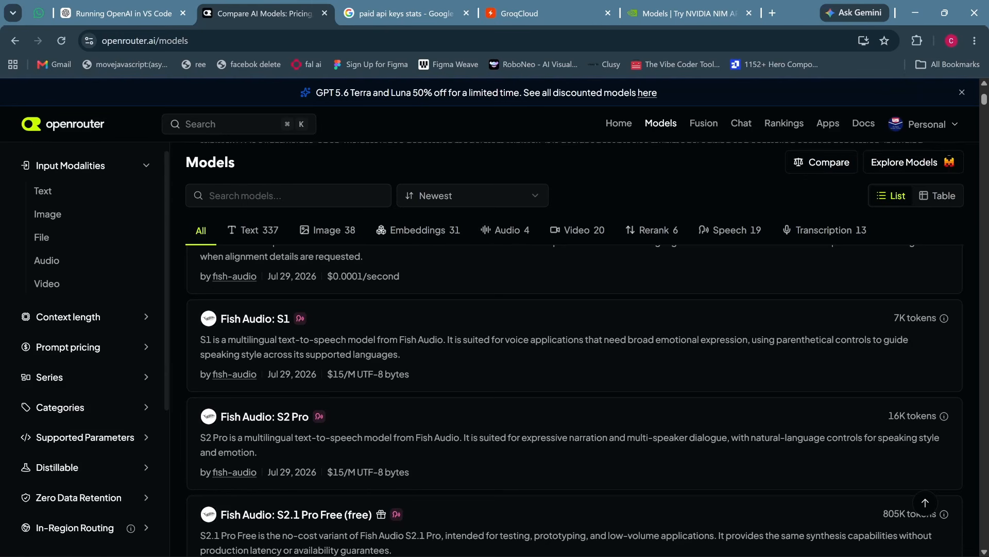
pyautogui.click(932, 124)
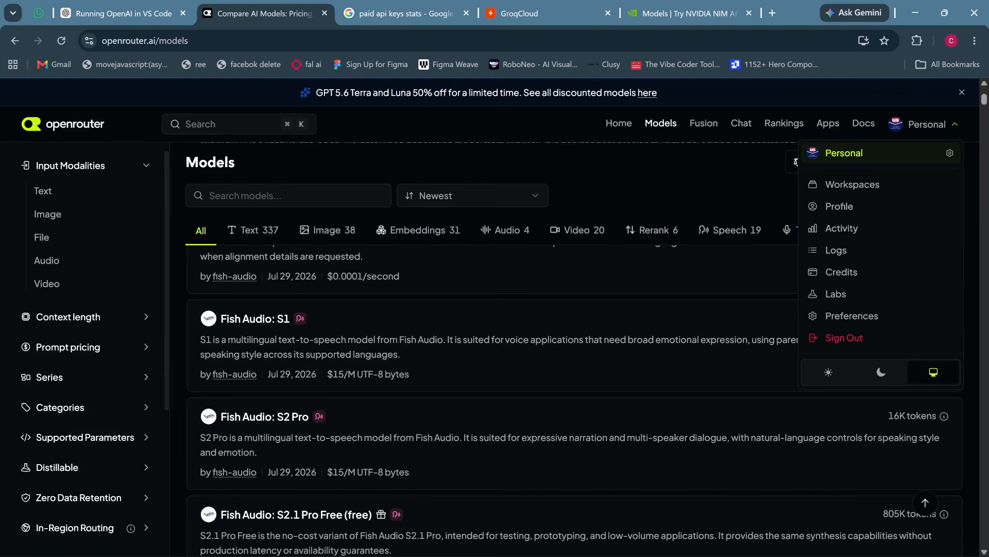
pyautogui.click(931, 124)
pyautogui.click(931, 125)
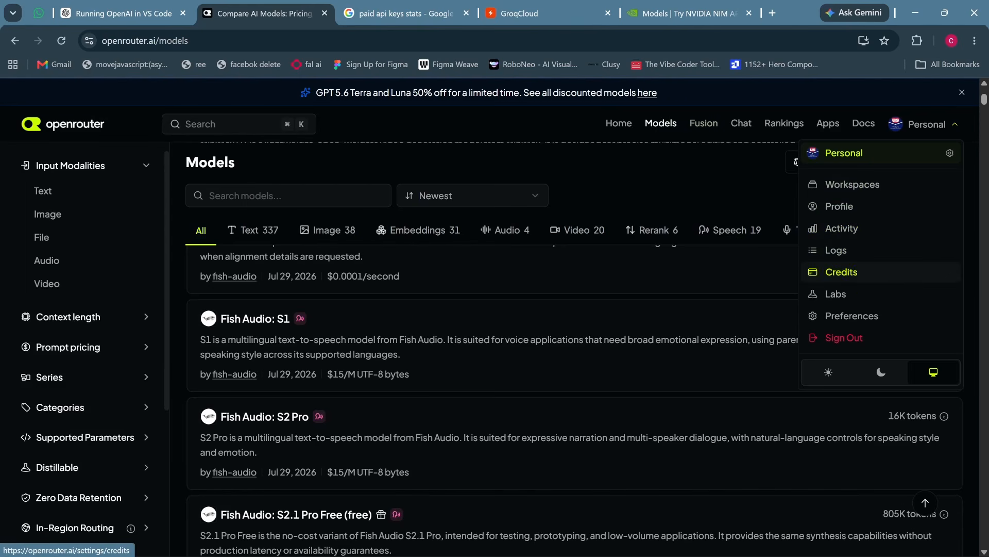
pyautogui.click(842, 228)
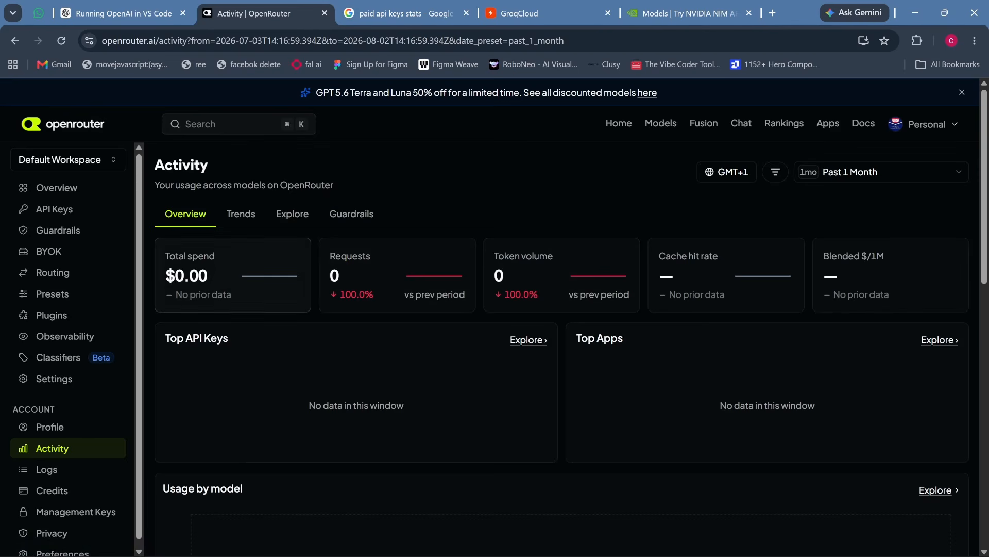
pyautogui.click(54, 209)
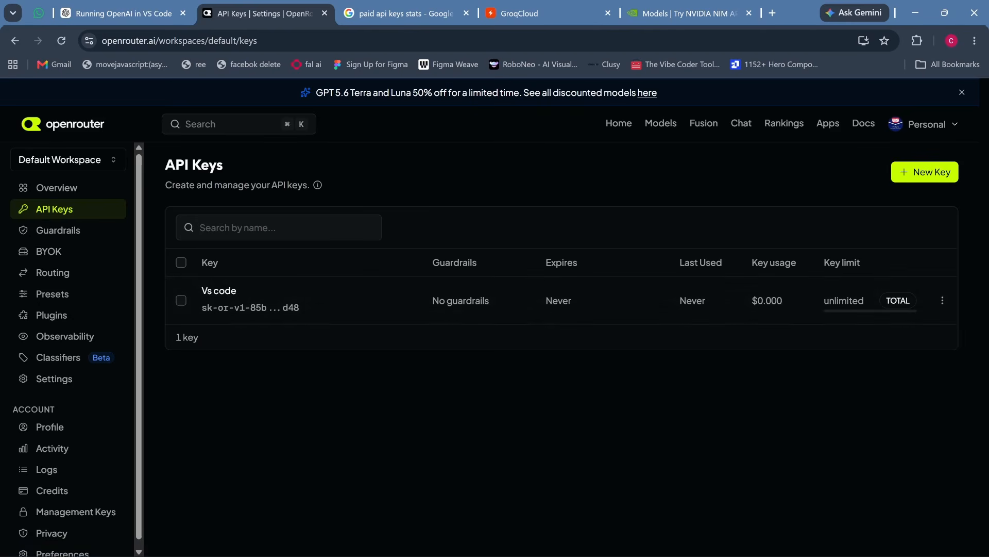
# Step: Create a new API key named lesson1 with no expiration and no credit limit
pyautogui.click(925, 173)
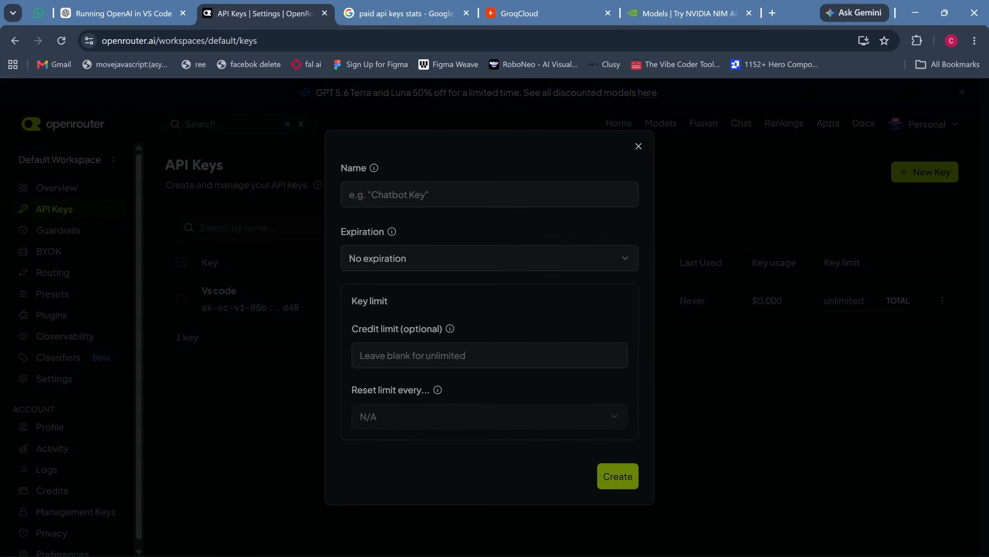
pyautogui.write('lee')
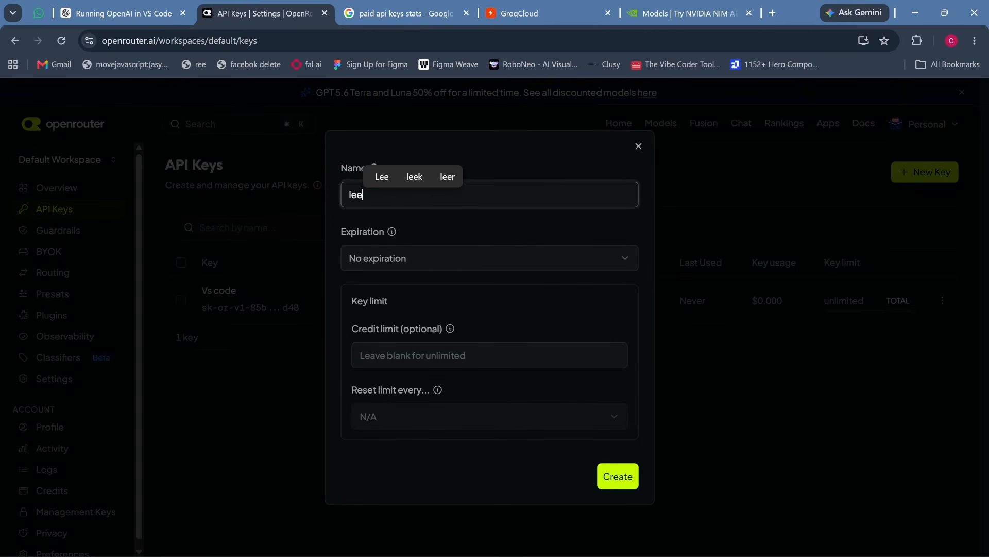
pyautogui.press('BackSpace')
pyautogui.write('sson1')
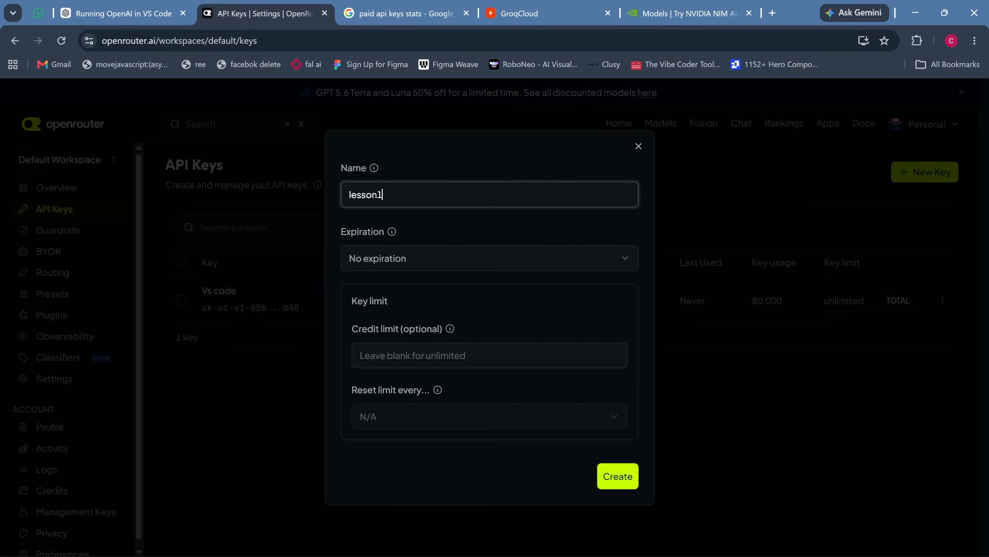
pyautogui.click(489, 258)
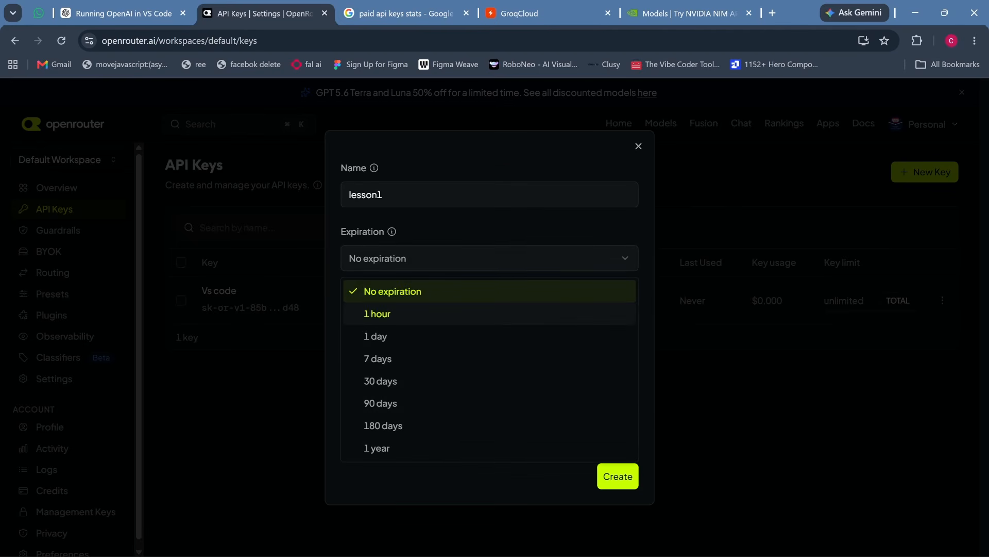
pyautogui.click(490, 291)
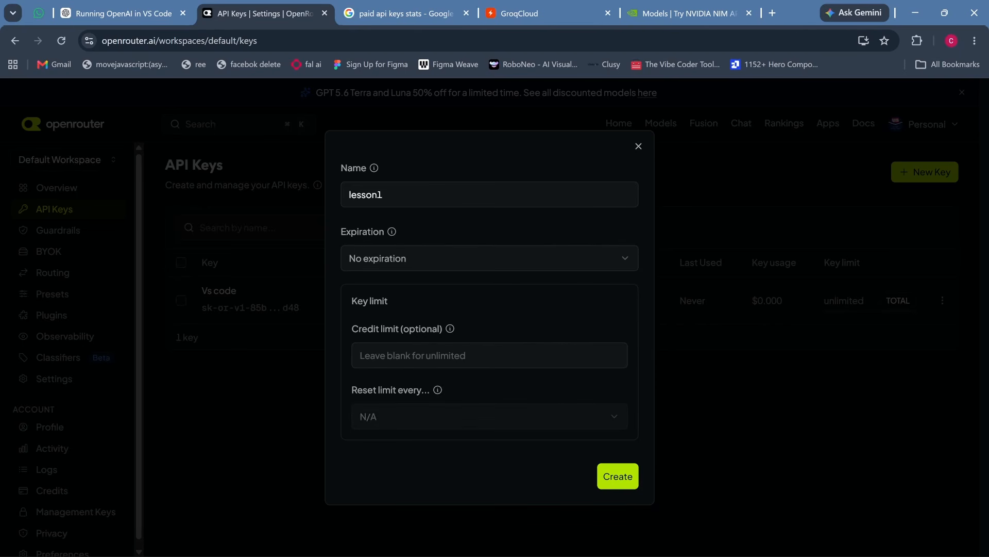
pyautogui.click(618, 476)
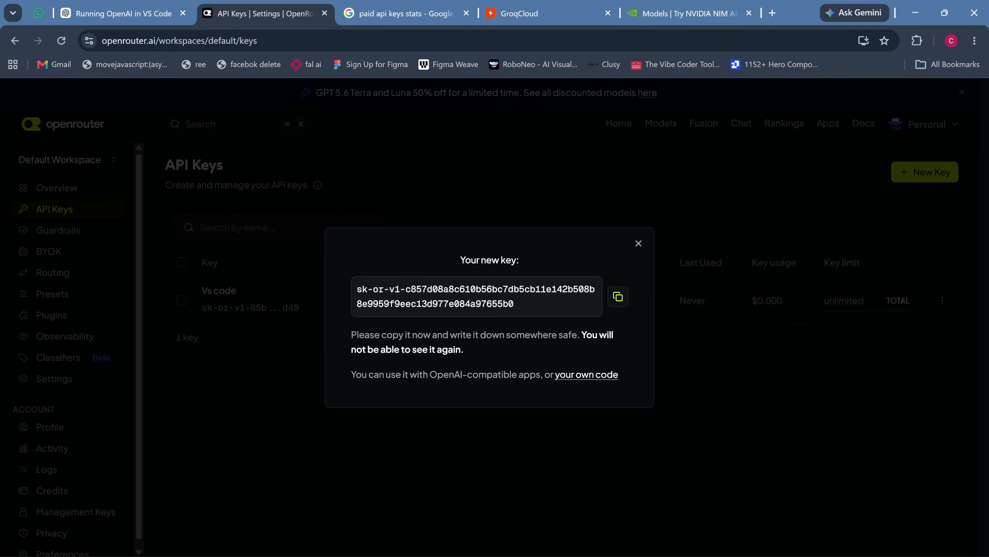
# Step: Copy the new API key, paste it into the Notepad key list with the label openrouter, and dismiss the key dialog
pyautogui.click(618, 296)
pyautogui.click(709, 541)
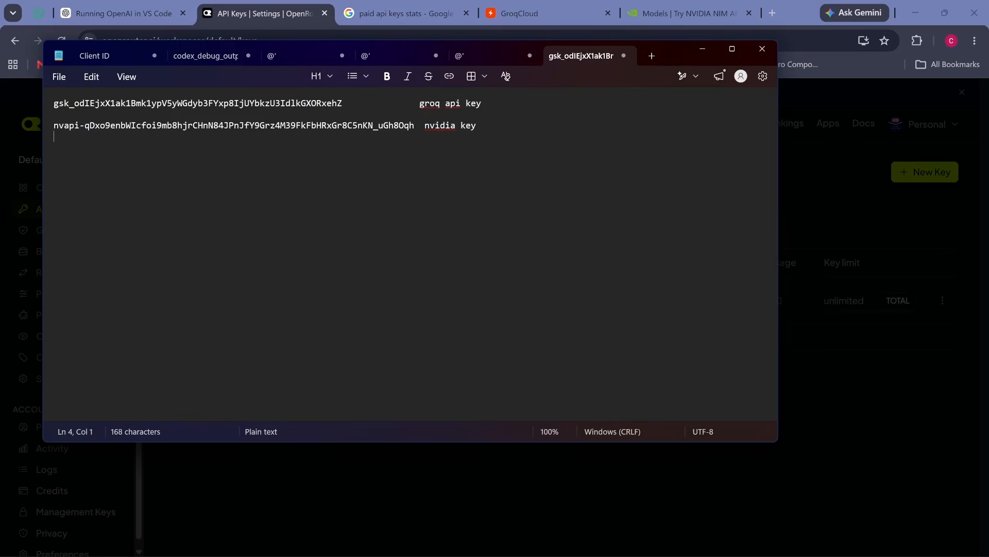
pyautogui.hotkey('ctrl', 'v')
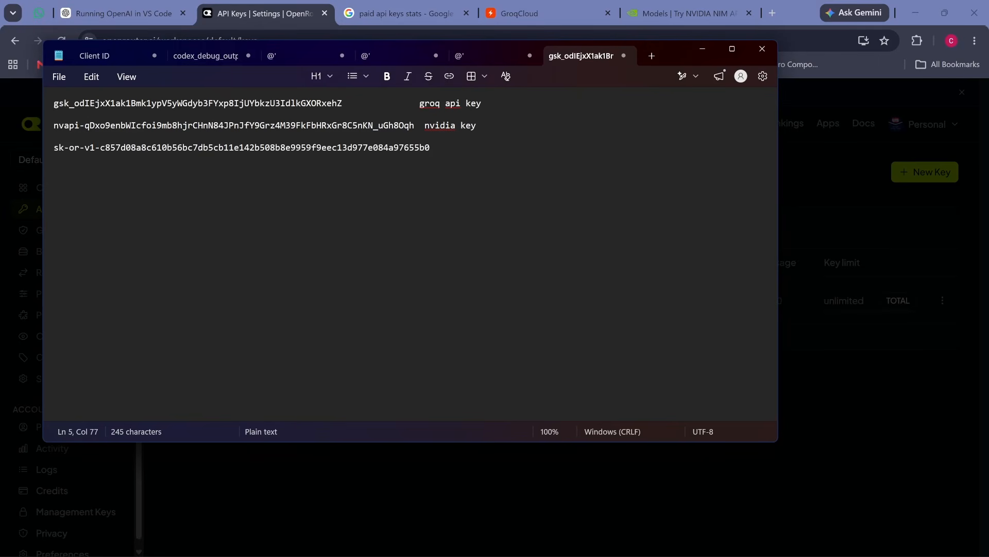
pyautogui.write('openrouter')
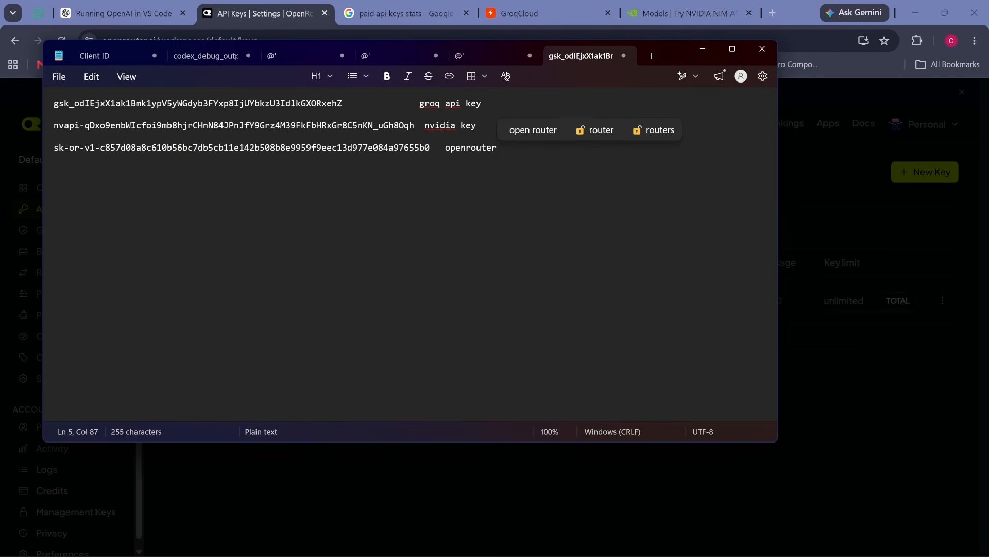
pyautogui.click(702, 48)
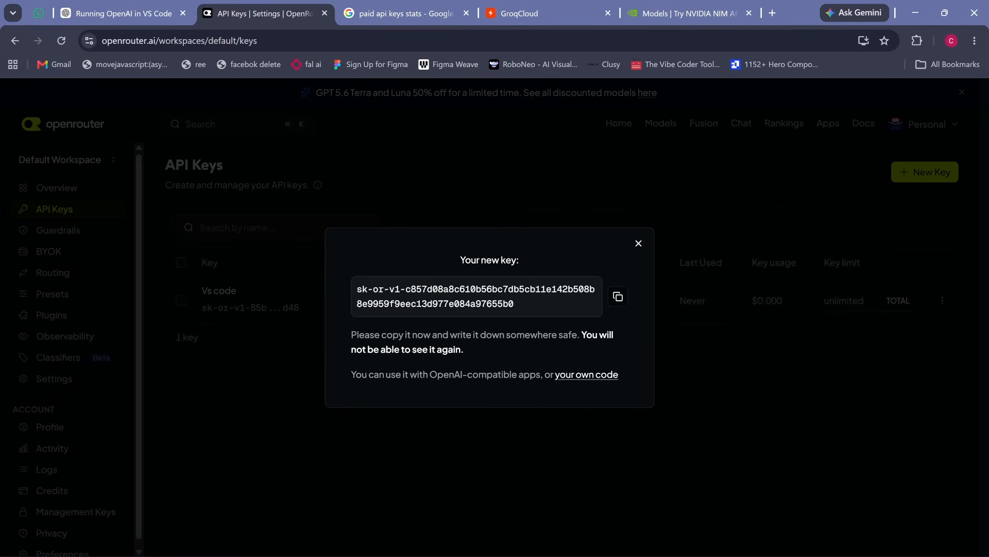
pyautogui.click(639, 243)
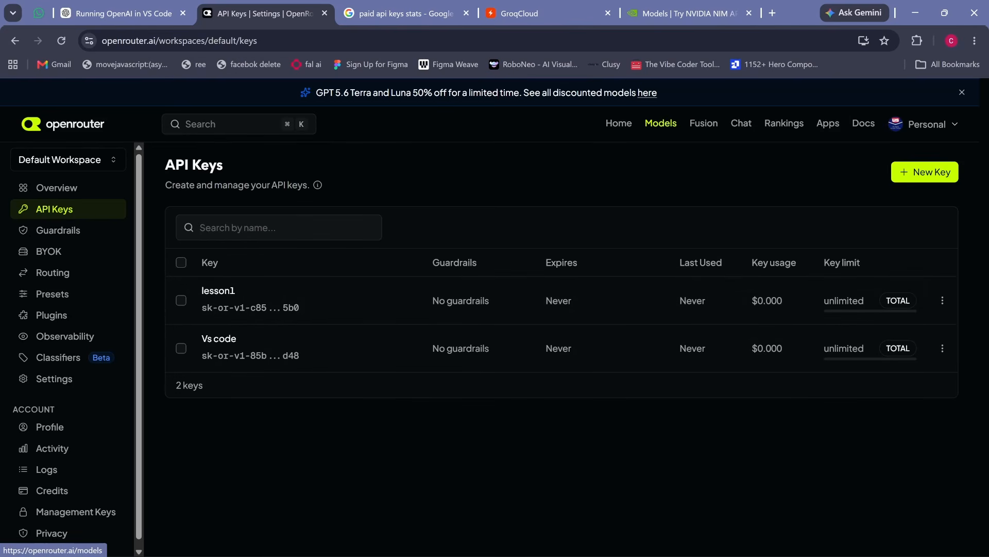
# Step: Return to the Models page and look through the text, image, audio and video categories, ending on all models
pyautogui.click(661, 123)
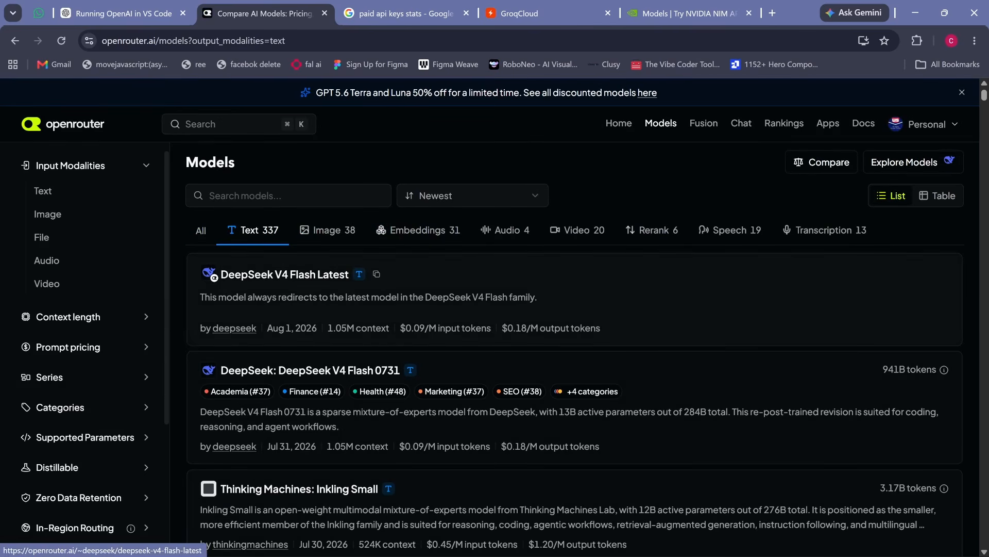
pyautogui.click(328, 230)
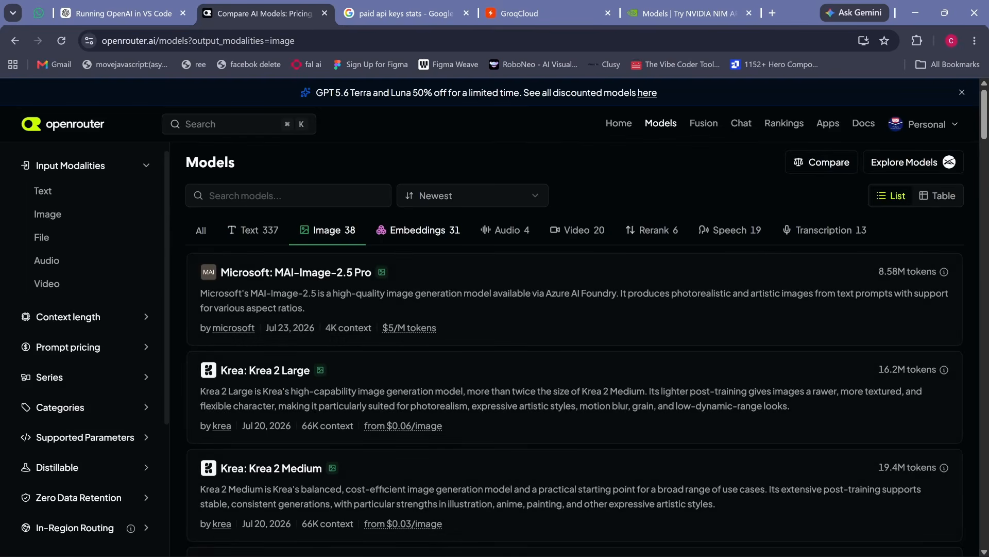
pyautogui.click(505, 230)
pyautogui.click(577, 230)
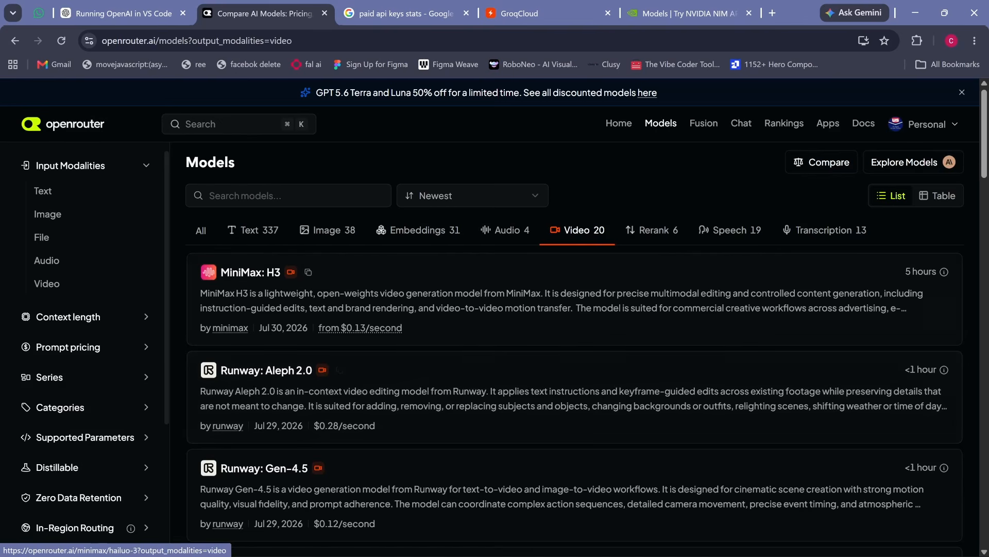
pyautogui.click(201, 230)
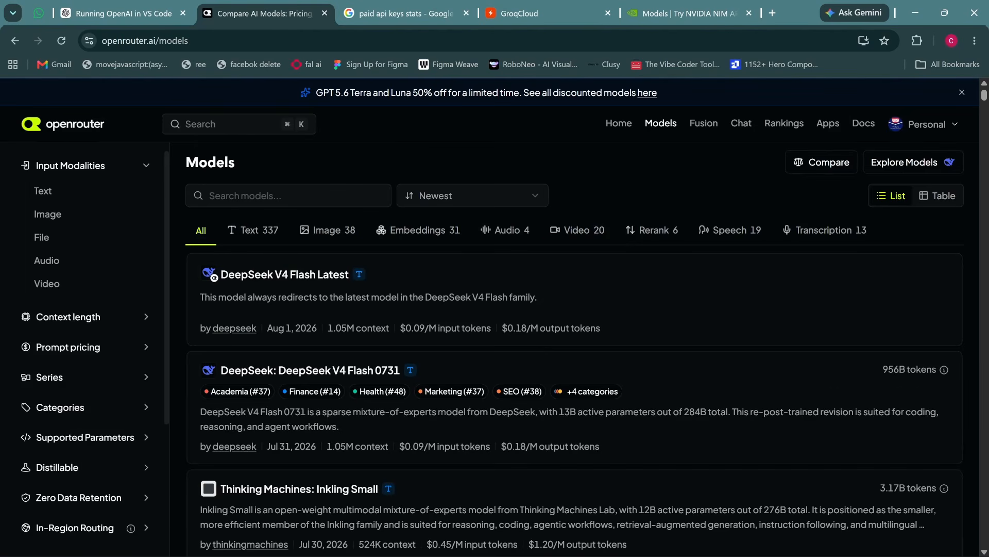
# Step: Search the models for "free" and look through the matching no-cost models
pyautogui.click(263, 195)
pyautogui.write('free')
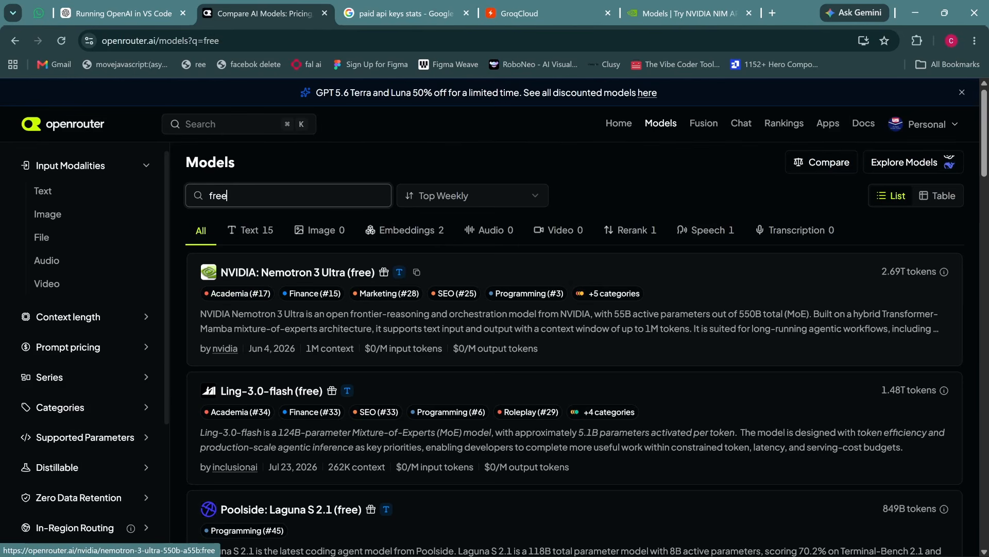
pyautogui.scroll(-6, 575, 360)
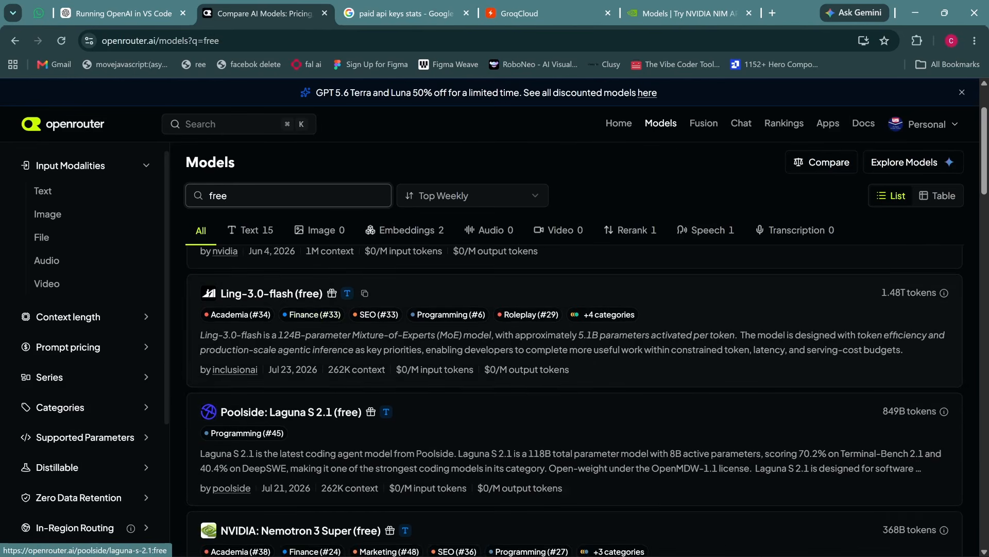
pyautogui.scroll(-6, 575, 361)
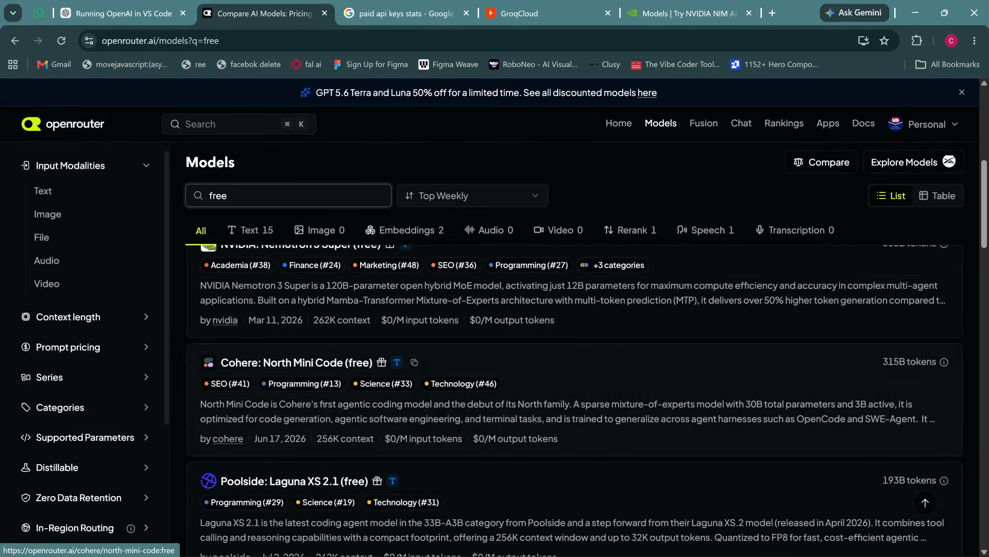
# Step: Look through the remaining free models, then open and examine the OpenAI: gpt-oss-20b (free) model page
pyautogui.scroll(-6, 575, 361)
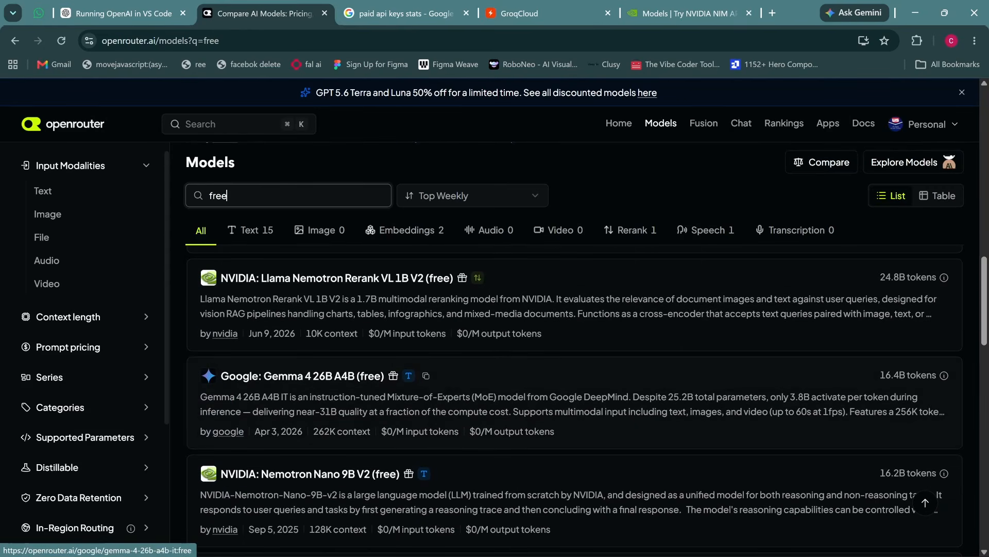
pyautogui.scroll(-5, 575, 350)
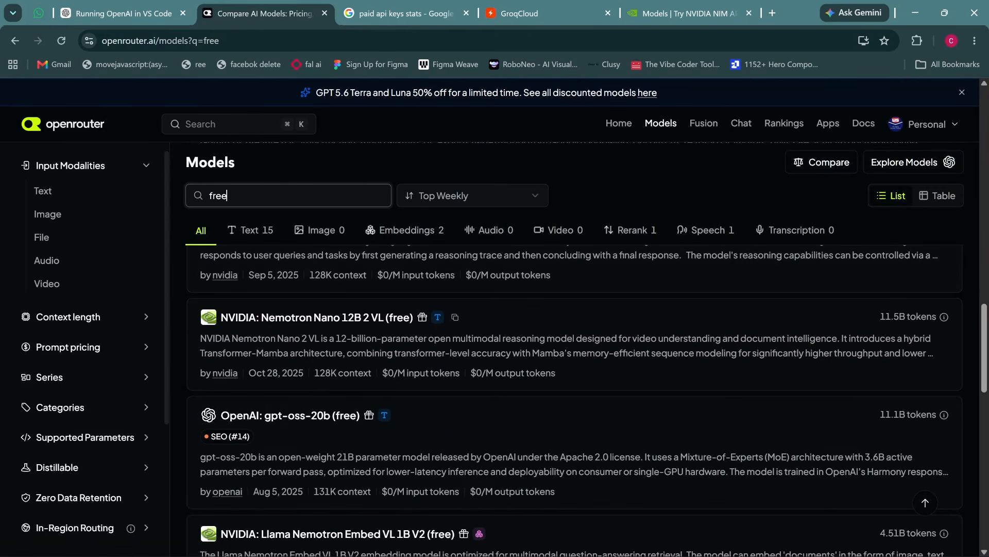
pyautogui.scroll(-9, 575, 360)
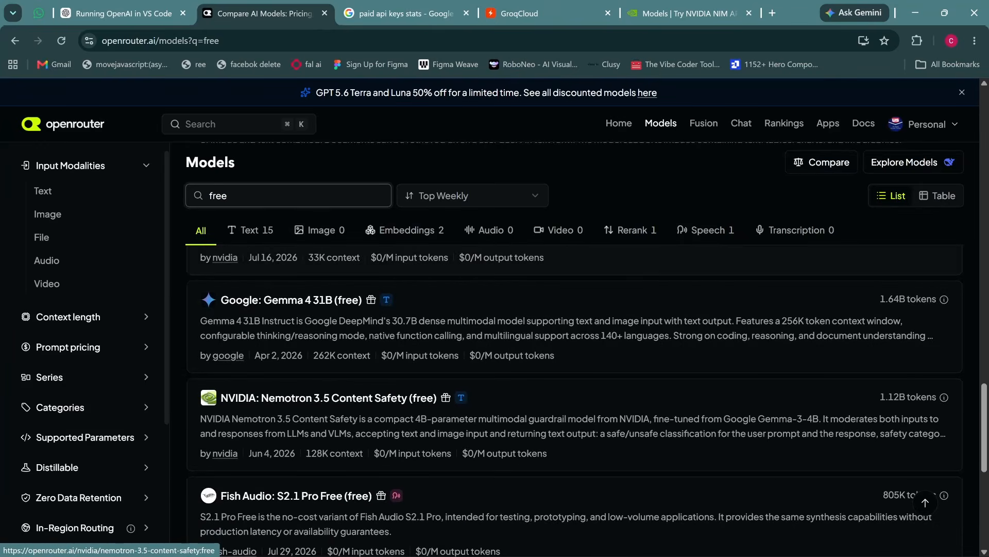
pyautogui.scroll(3, 574, 402)
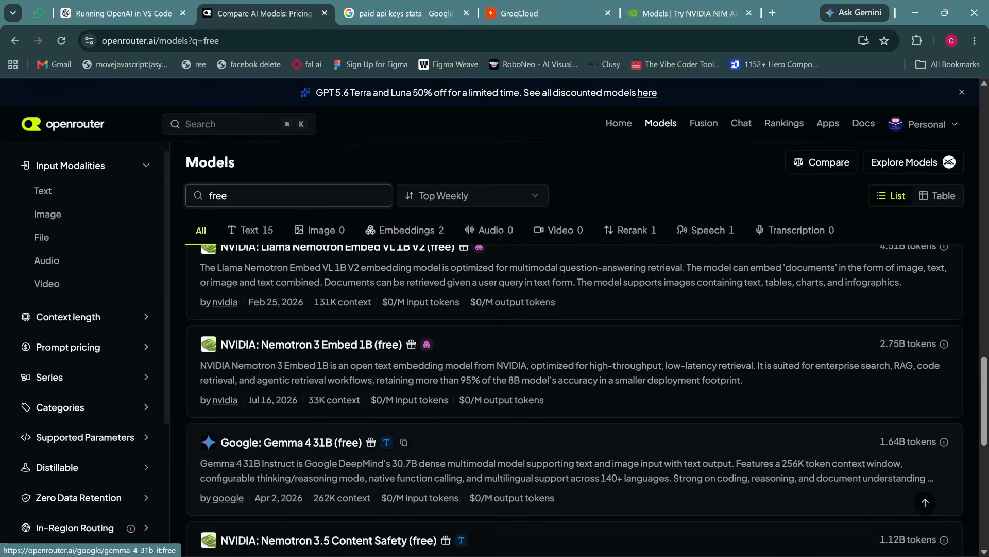
pyautogui.scroll(3, 575, 402)
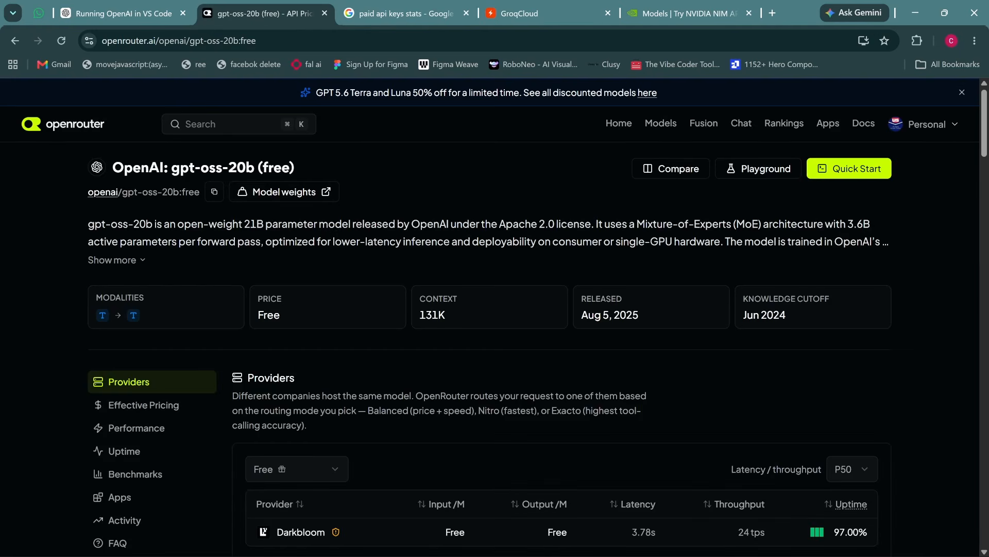
pyautogui.scroll(-3, 489, 330)
pyautogui.scroll(3, 489, 330)
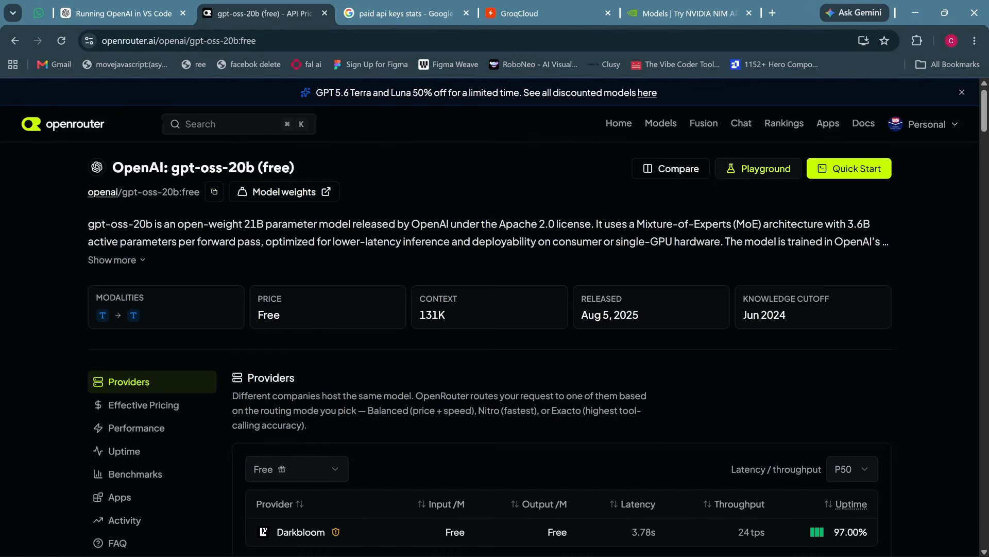
# Step: Ask gpt-oss-20b "what can you do" in the model's playground and read through its reply
pyautogui.click(759, 169)
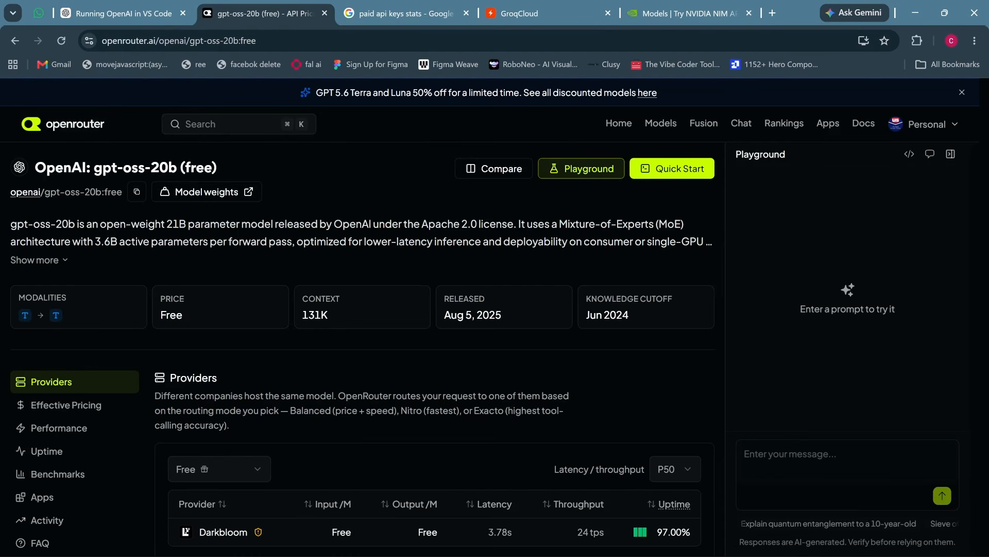
pyautogui.write('what can')
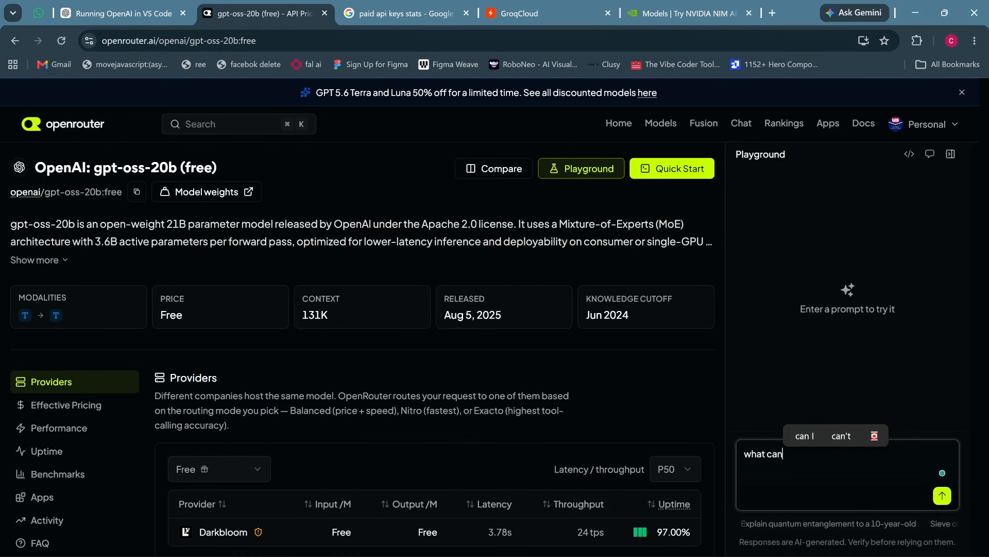
pyautogui.write(' you do')
pyautogui.press('Return')
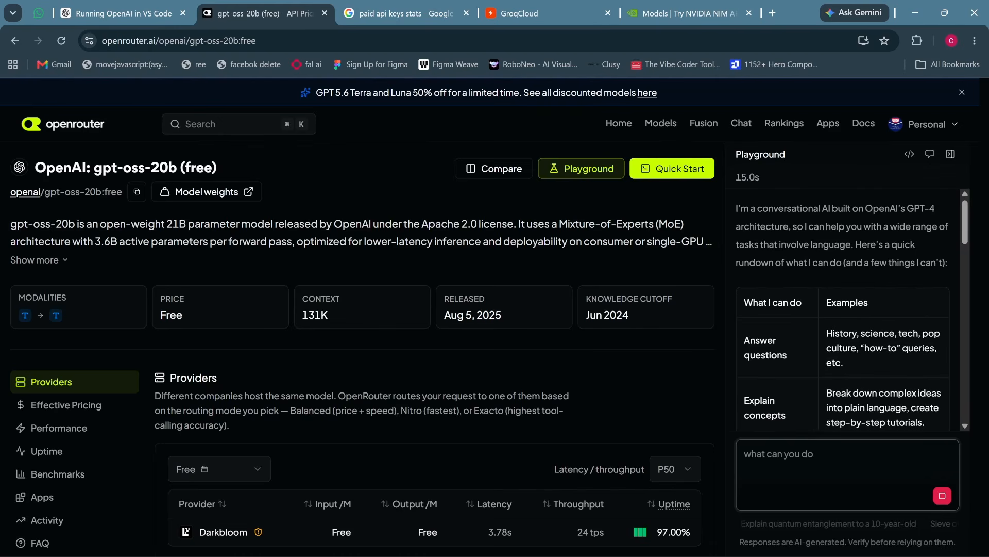
pyautogui.scroll(-7, 847, 310)
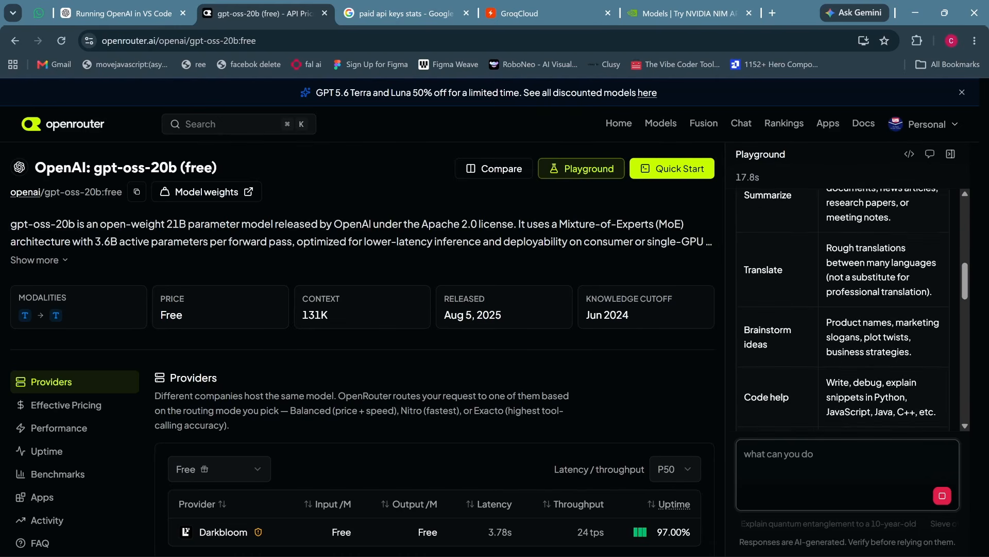
pyautogui.scroll(3, 852, 309)
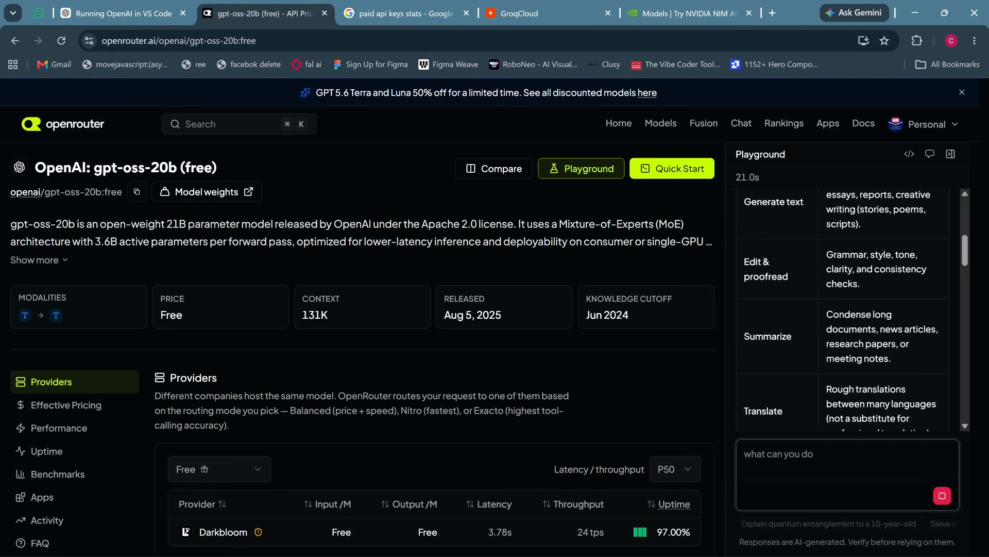
pyautogui.scroll(2, 852, 309)
pyautogui.scroll(-10, 852, 310)
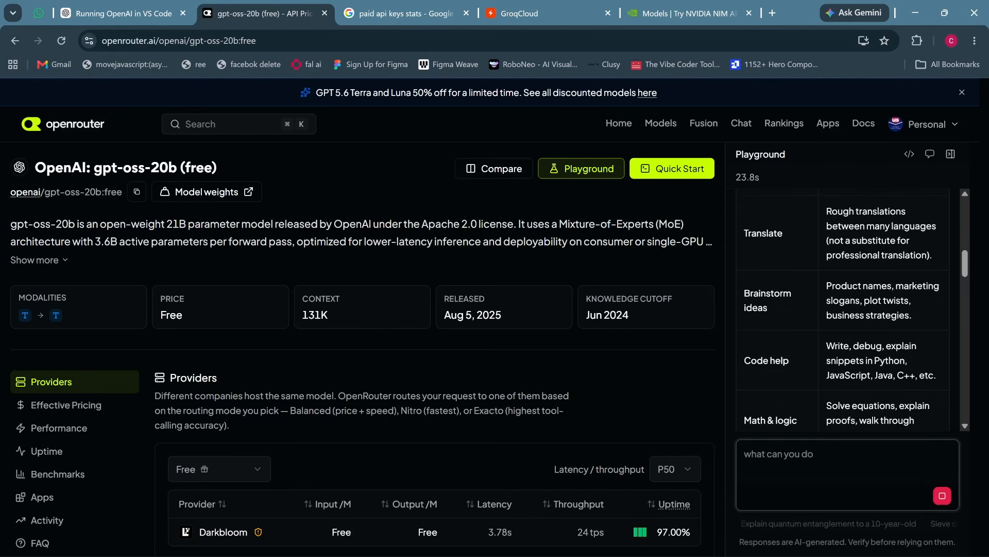
pyautogui.scroll(-4, 842, 309)
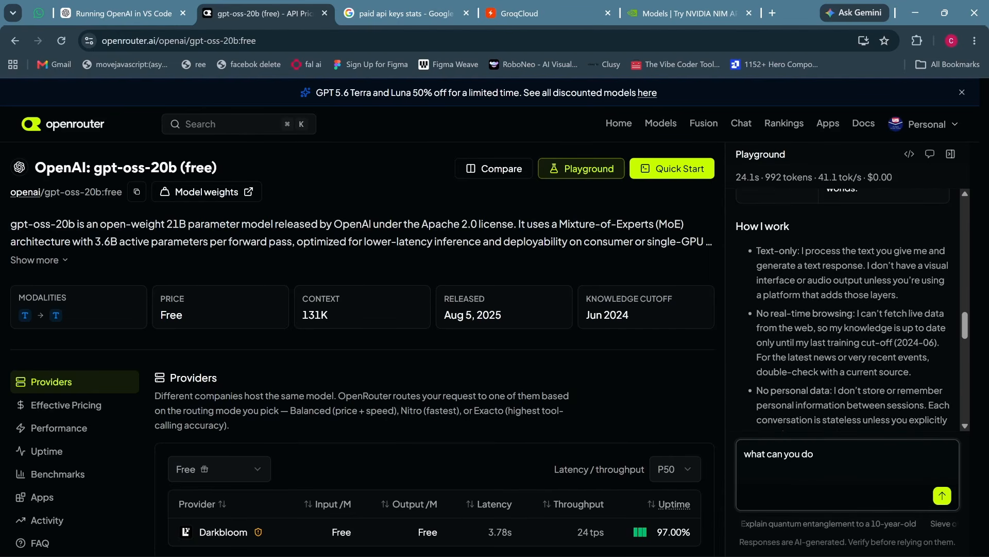
pyautogui.scroll(-6, 842, 309)
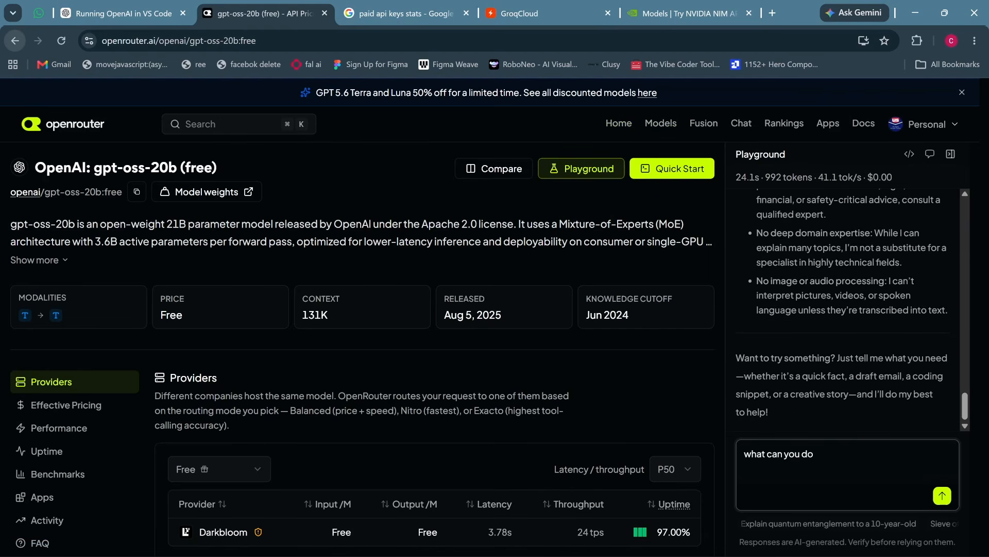
# Step: Return to the free models results and look through the rest of the list down to Free Models Router
pyautogui.click(15, 40)
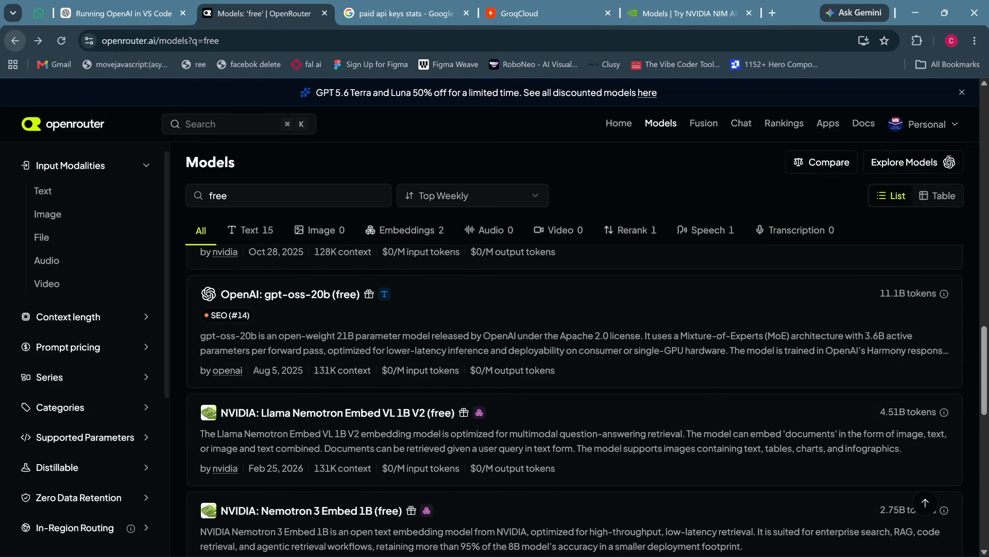
pyautogui.scroll(-2, 402, 309)
pyautogui.scroll(-1, 402, 320)
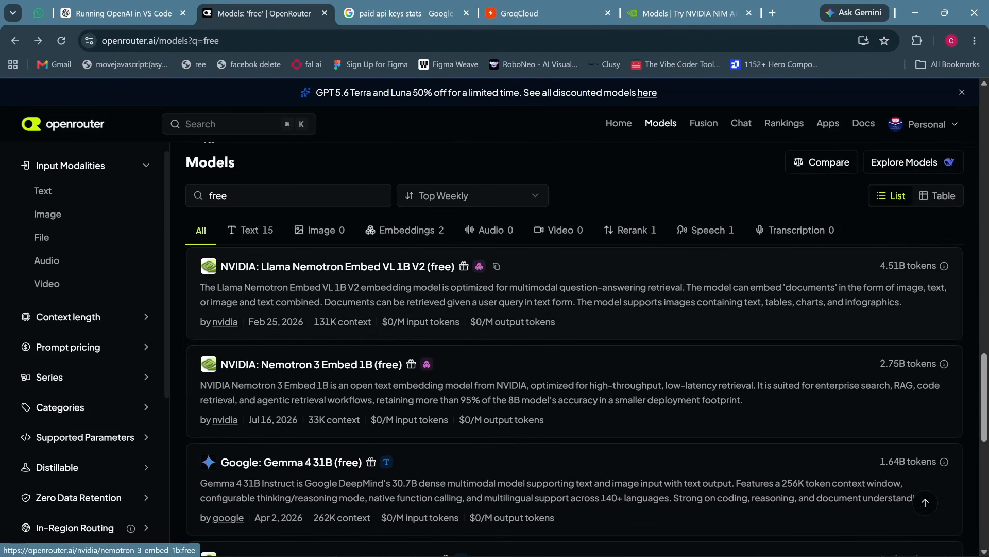
pyautogui.scroll(-1, 402, 320)
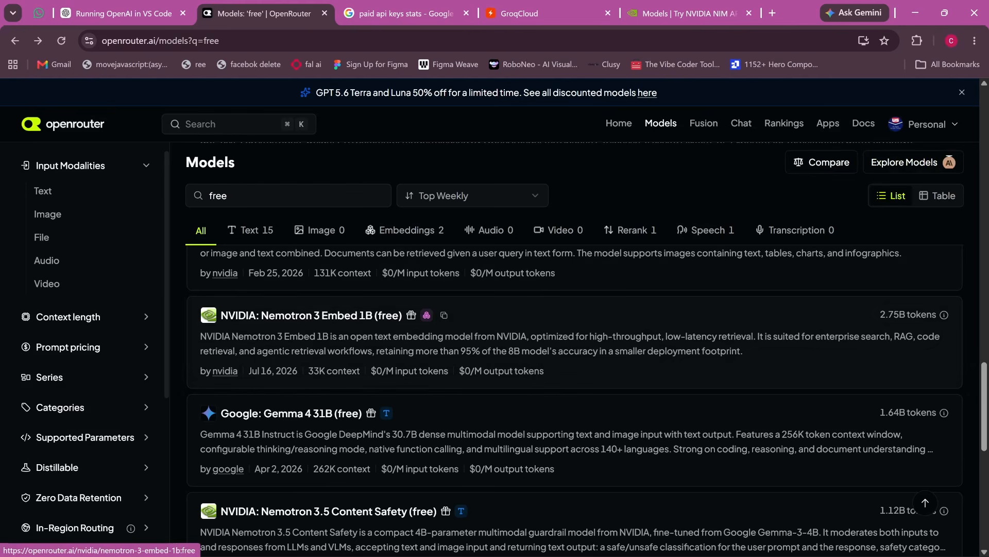
pyautogui.scroll(-2, 567, 361)
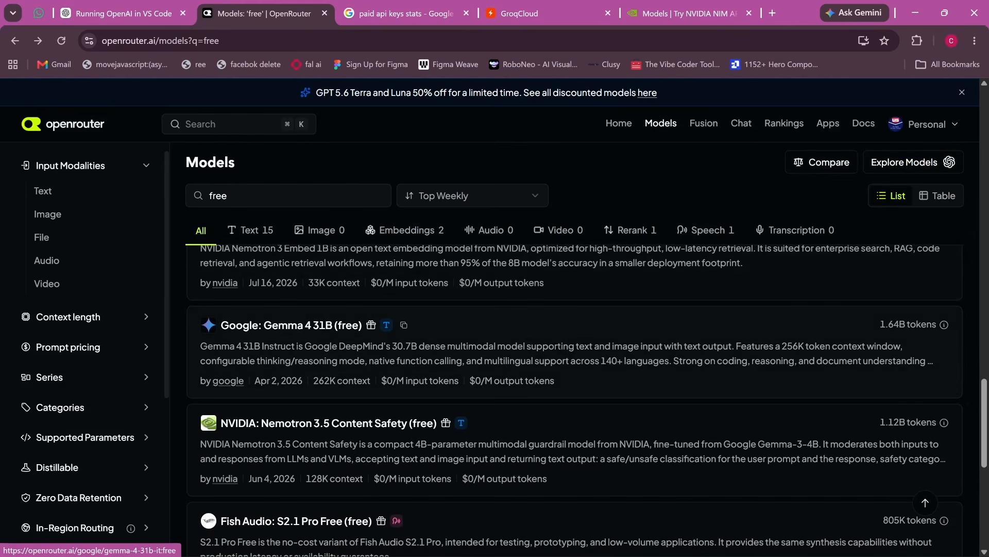
pyautogui.scroll(-3, 567, 387)
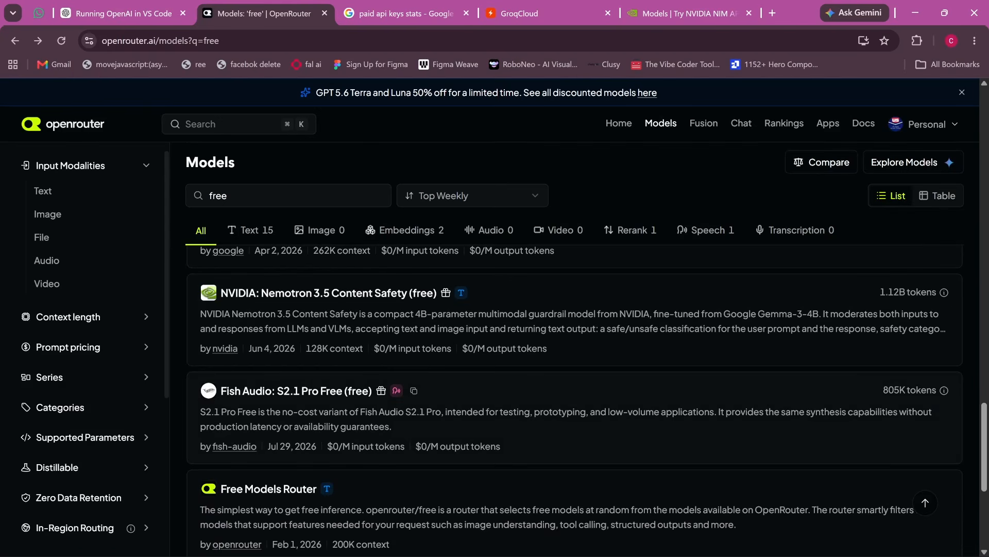
pyautogui.scroll(-2, 567, 412)
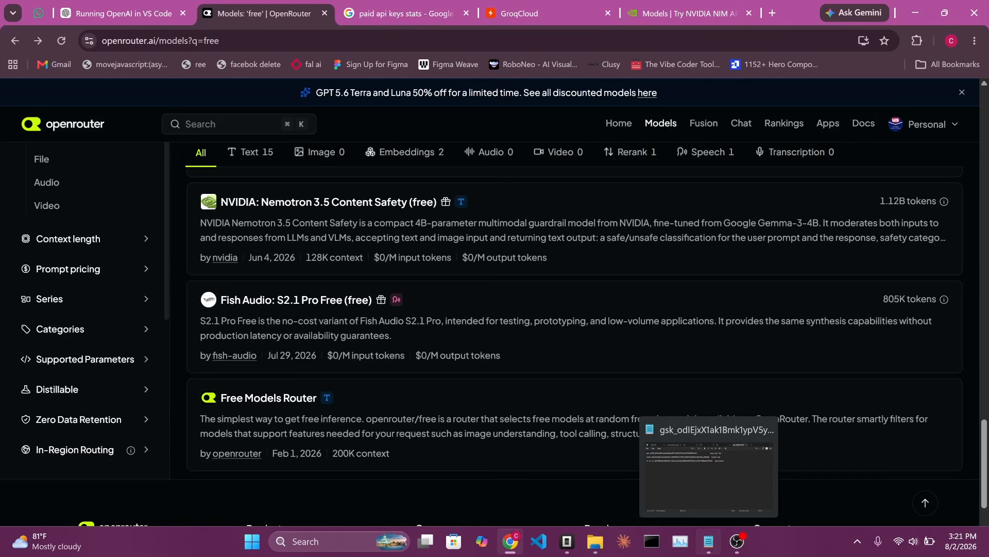
# Step: Copy the Groq API key from the Notepad key list and paste it over the YOUR_GROQ_API_KEY placeholder in the Groq script
pyautogui.click(707, 543)
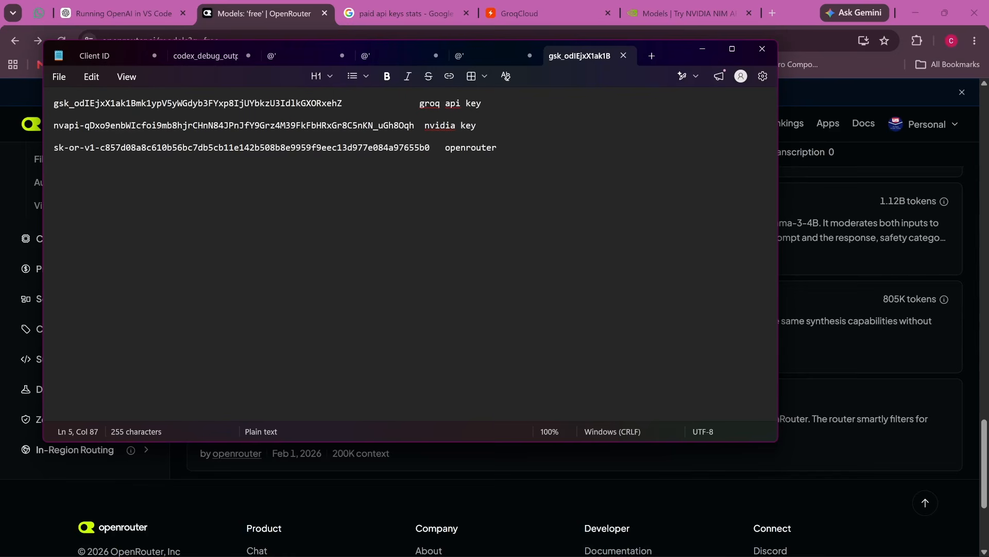
pyautogui.moveTo(343, 103); pyautogui.dragTo(53, 104)
pyautogui.hotkey('ctrl', 'c')
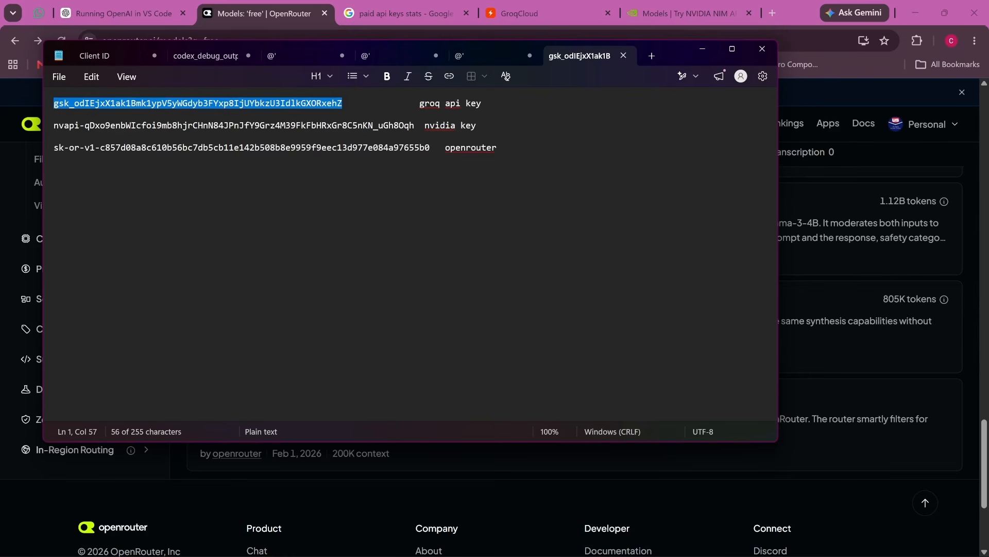
pyautogui.click(205, 56)
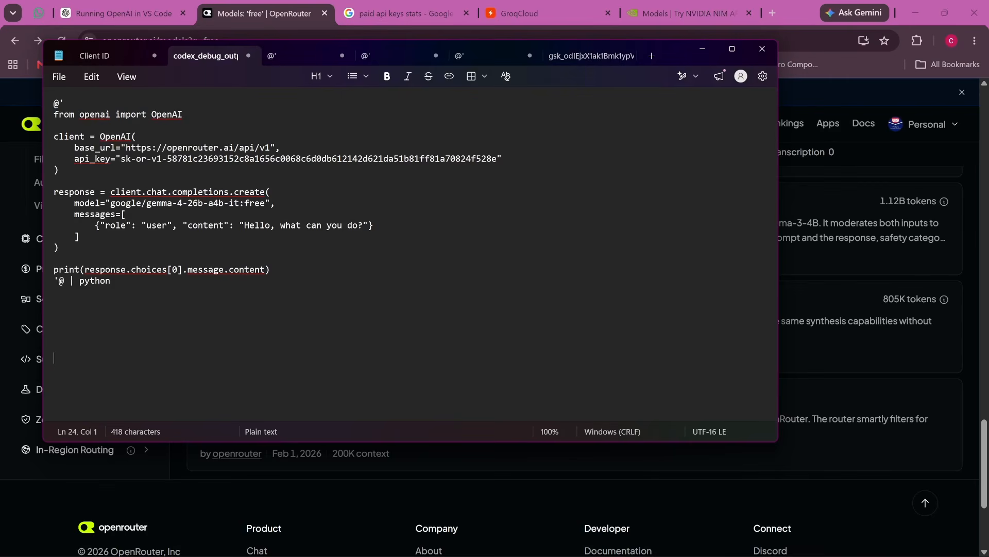
pyautogui.click(304, 56)
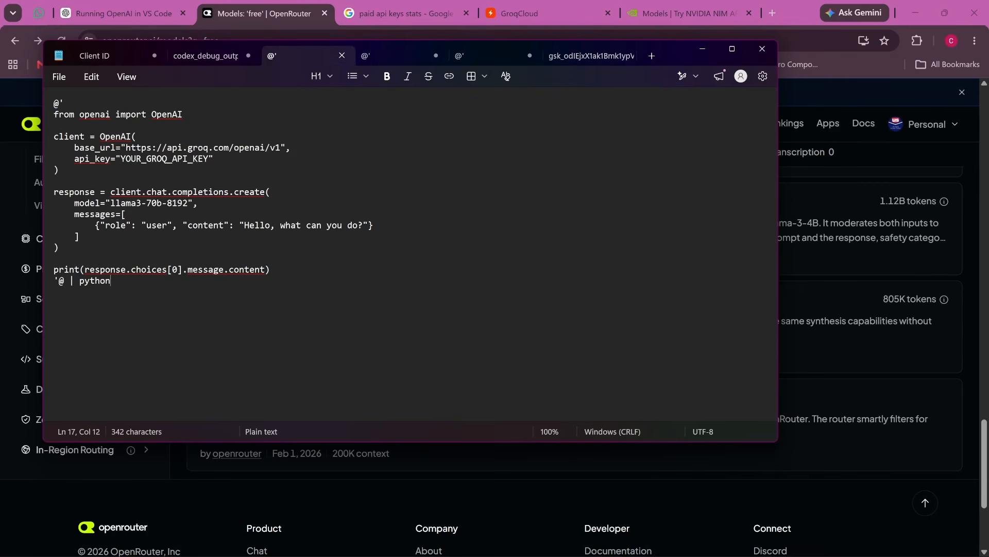
pyautogui.hotkey('alt', 'Tab')
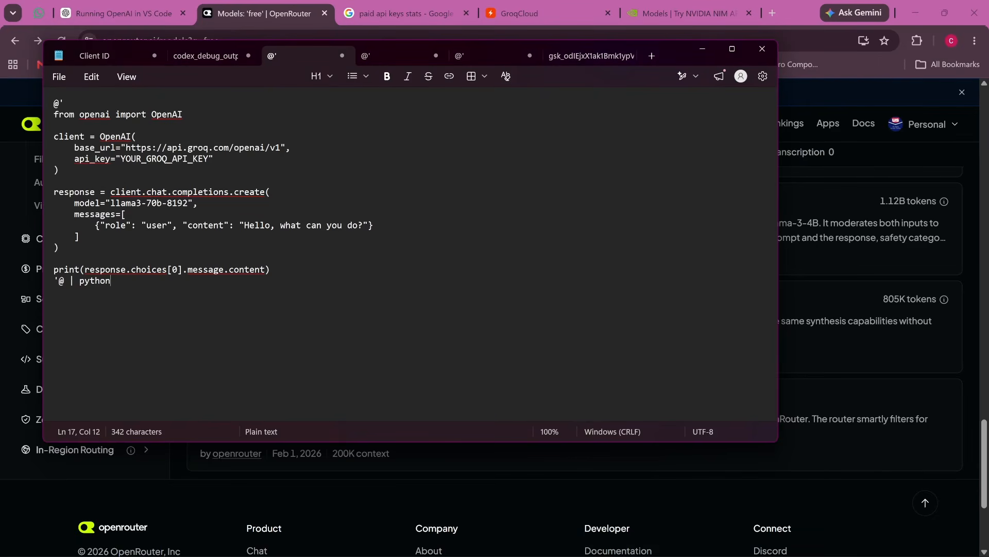
pyautogui.moveTo(120, 159); pyautogui.dragTo(208, 159)
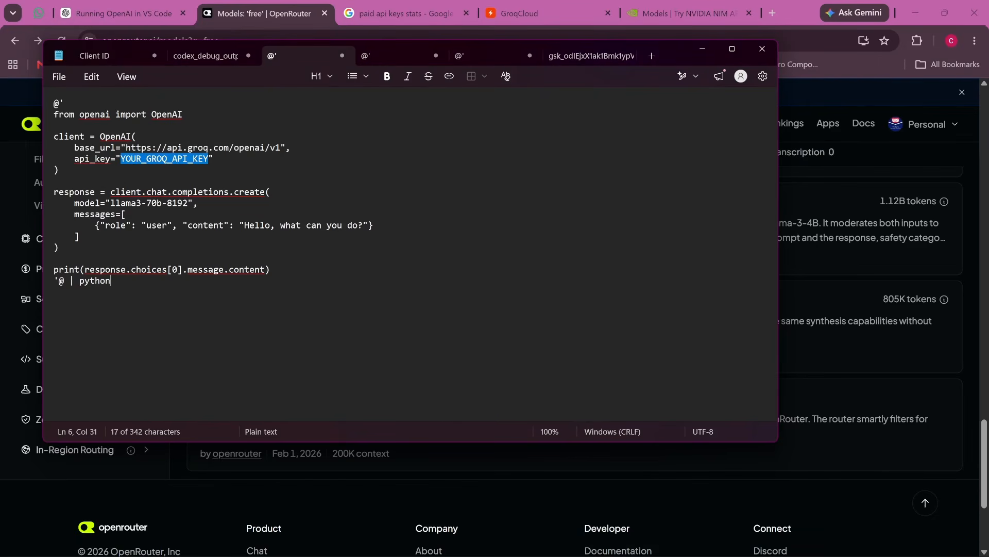
pyautogui.hotkey('ctrl', 'v')
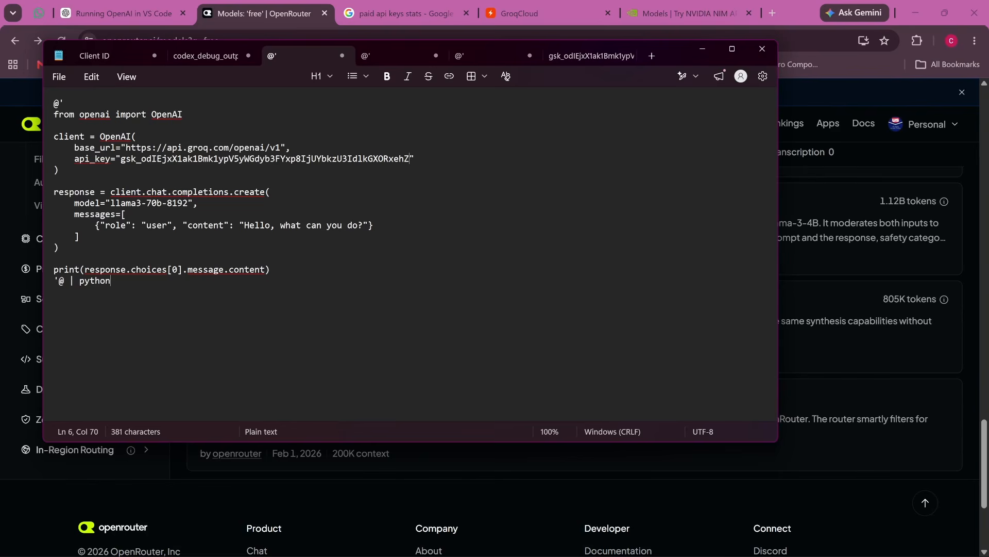
pyautogui.press('Down')
pyautogui.press('Down')
pyautogui.press('Down')
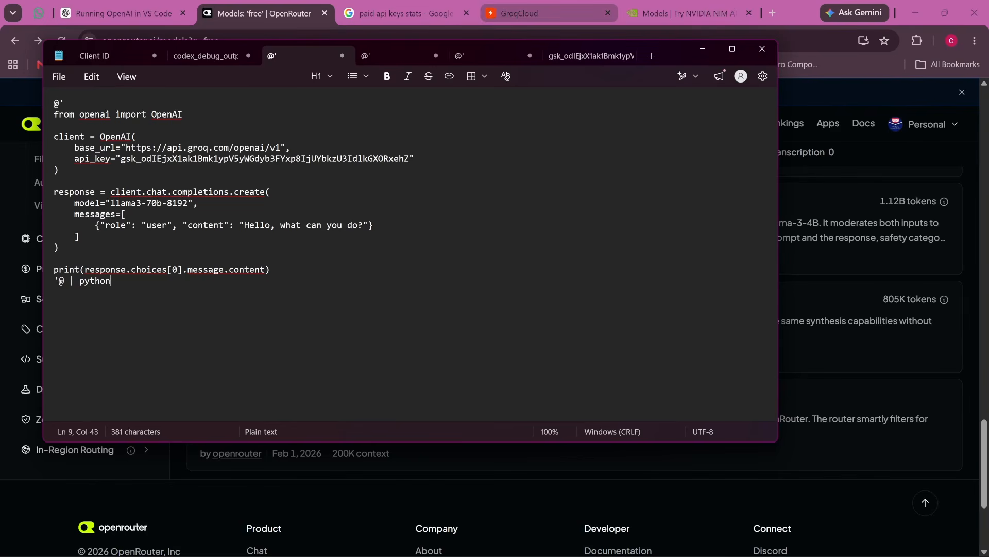
# Step: Switch to the GroqCloud playground, select the llama-3.3-70b-versatile model and copy its model ID
pyautogui.click(520, 13)
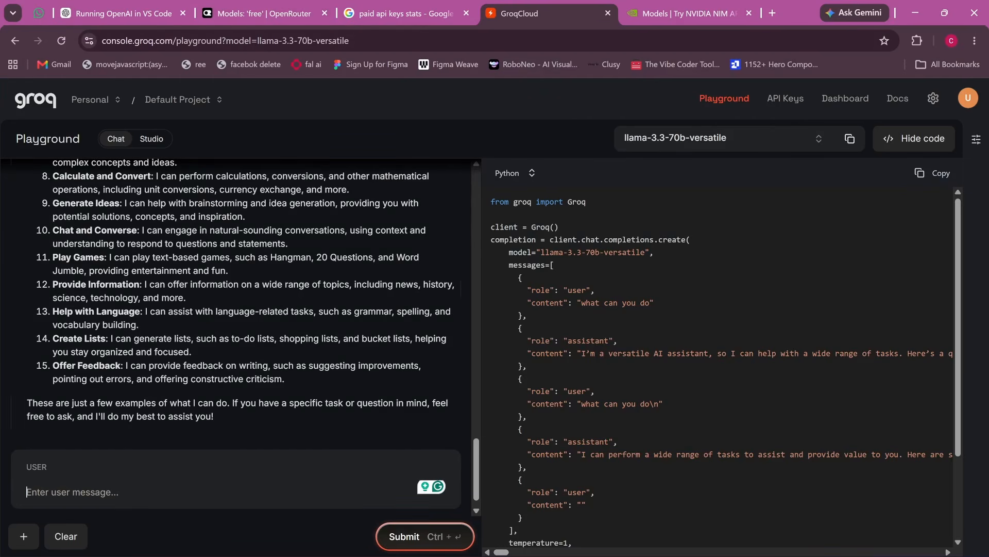
pyautogui.scroll(10, 236, 335)
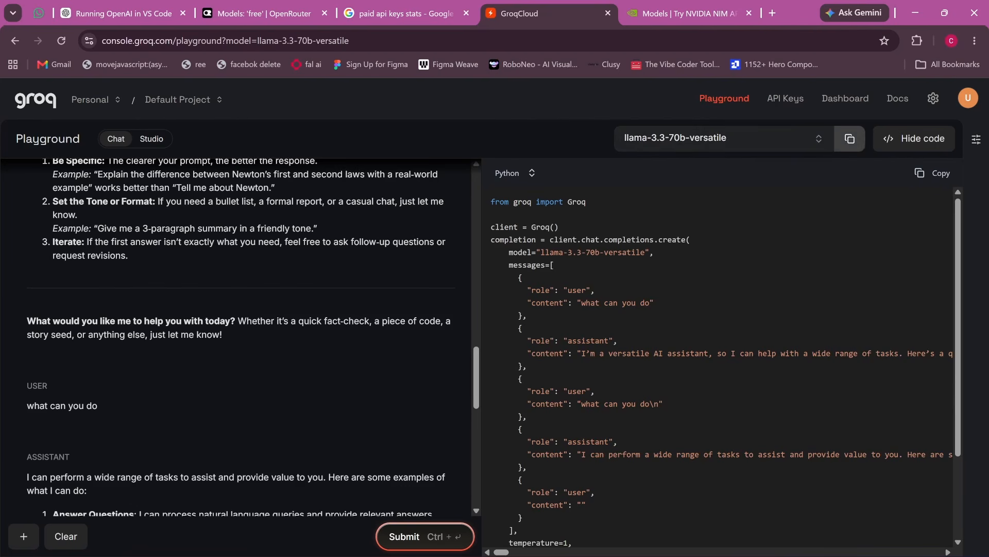
pyautogui.click(722, 139)
pyautogui.scroll(-1, 720, 310)
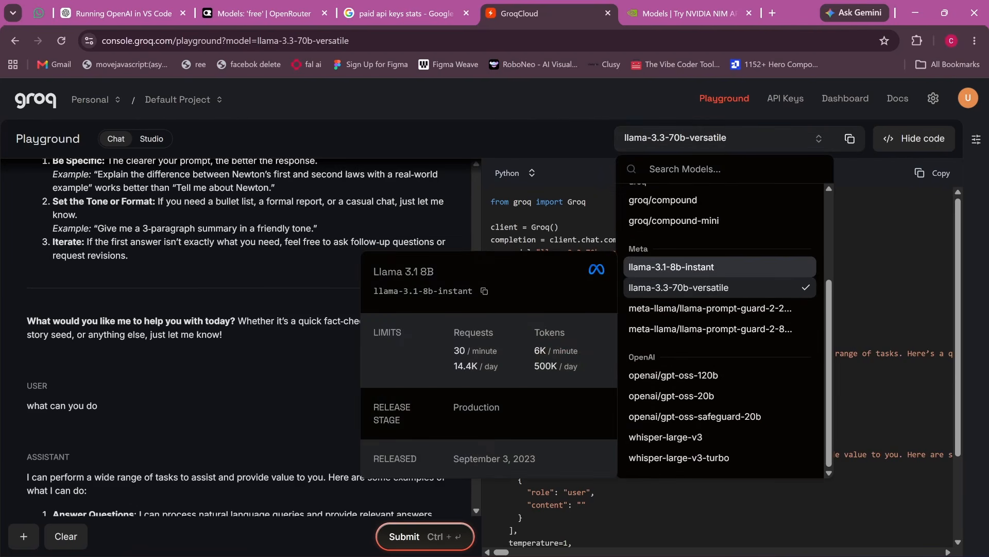
pyautogui.scroll(1, 720, 289)
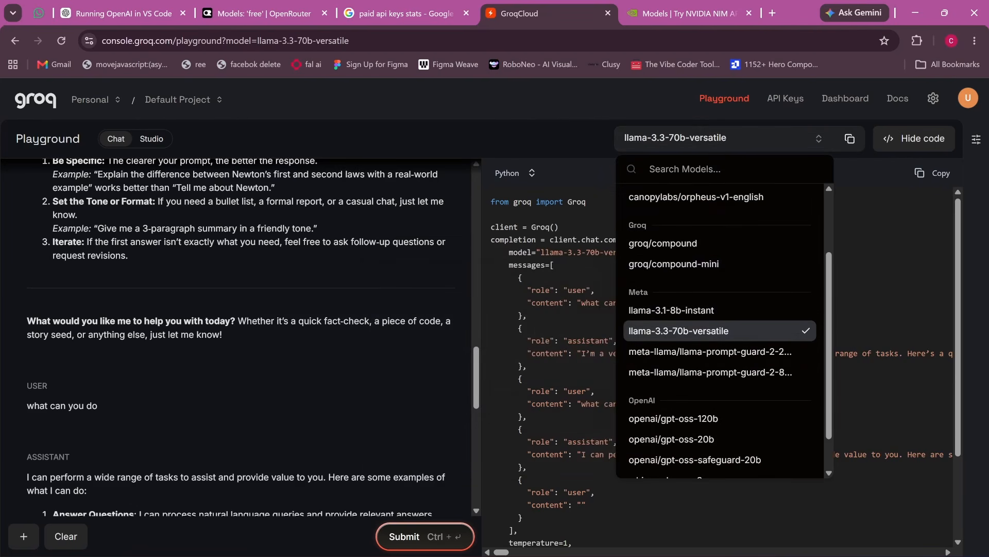
pyautogui.click(719, 330)
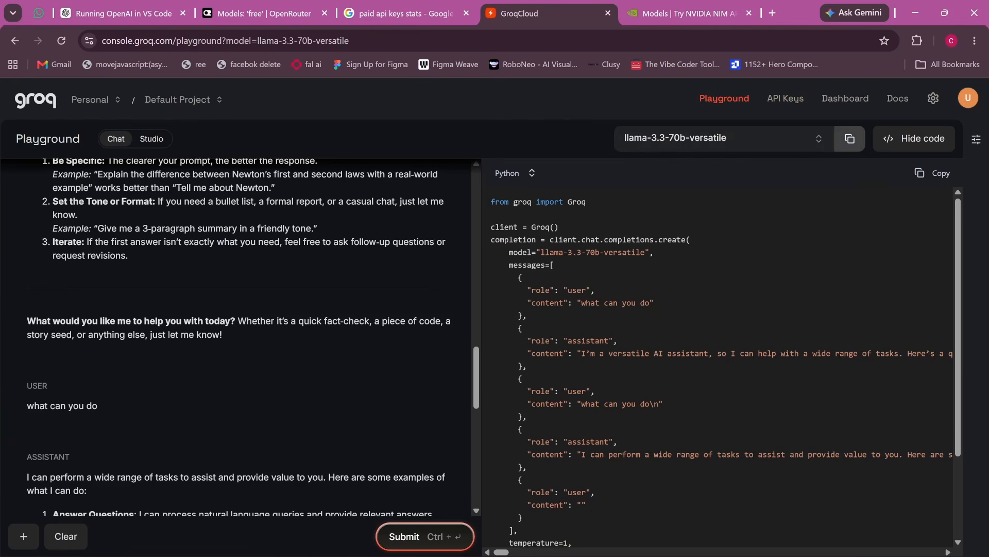
pyautogui.click(850, 138)
# Step: In the Notepad Groq script, replace the model name with llama-3.3-70b-versatile and copy the whole script
pyautogui.click(709, 541)
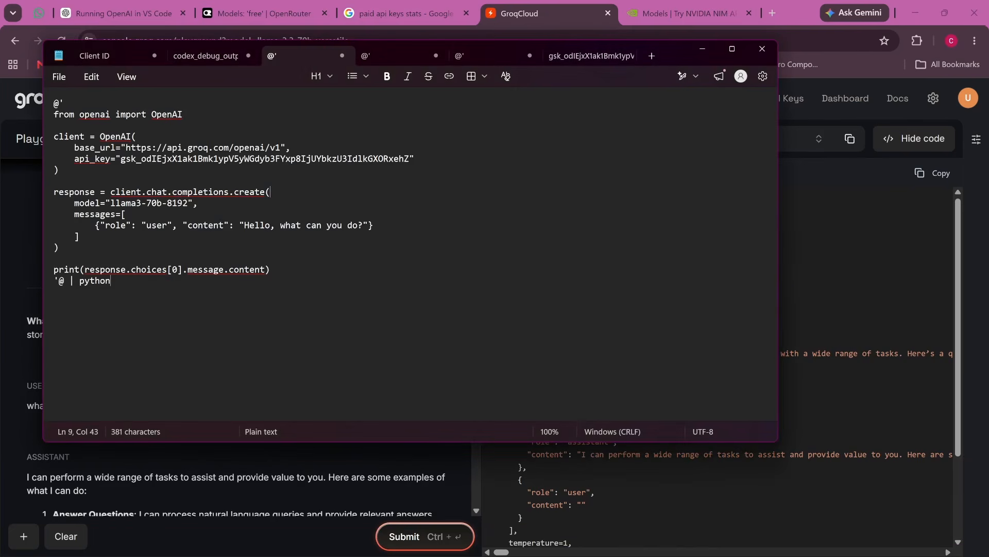
pyautogui.moveTo(111, 203); pyautogui.dragTo(188, 203)
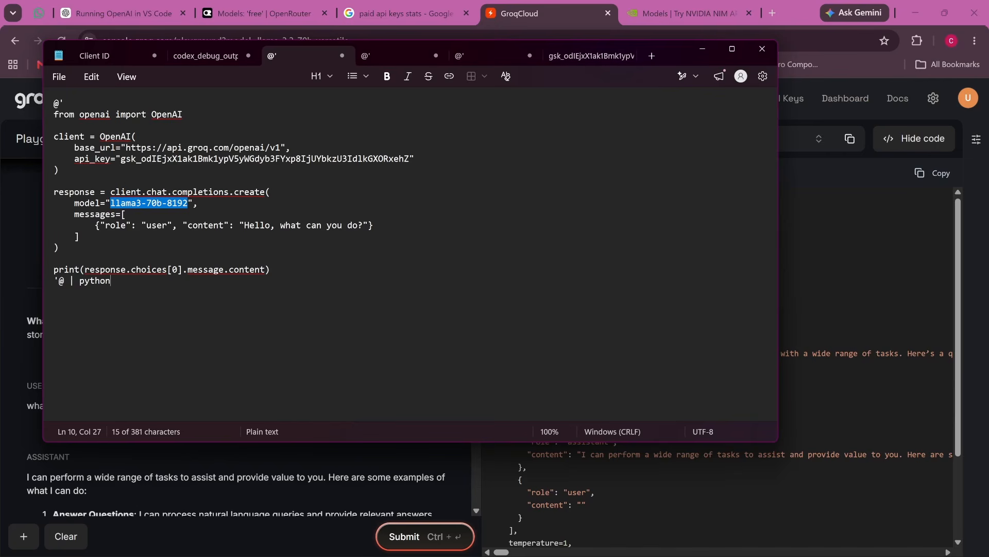
pyautogui.hotkey('ctrl', 'v')
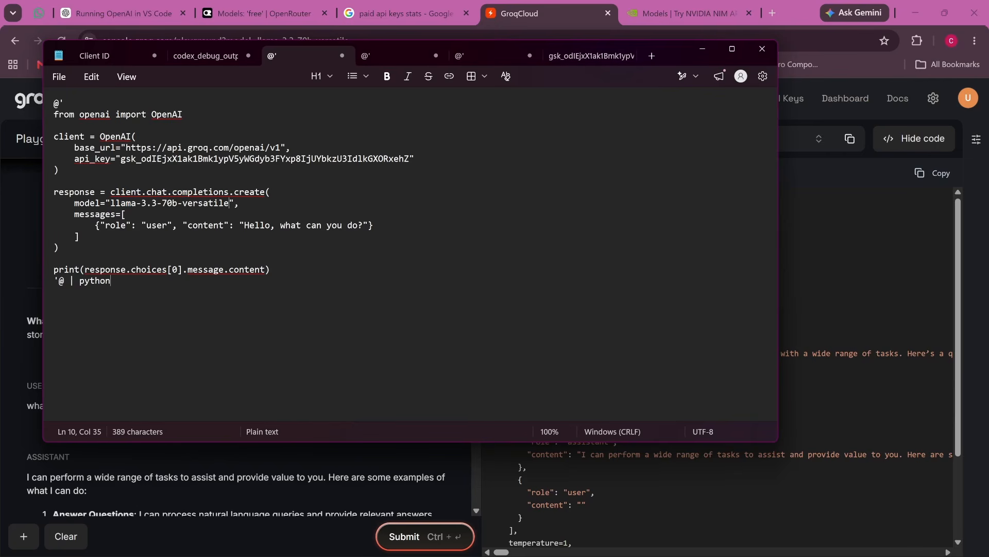
pyautogui.moveTo(244, 225); pyautogui.dragTo(359, 225)
pyautogui.click(80, 237)
pyautogui.hotkey('ctrl', 'End')
pyautogui.hotkey('ctrl', 'a')
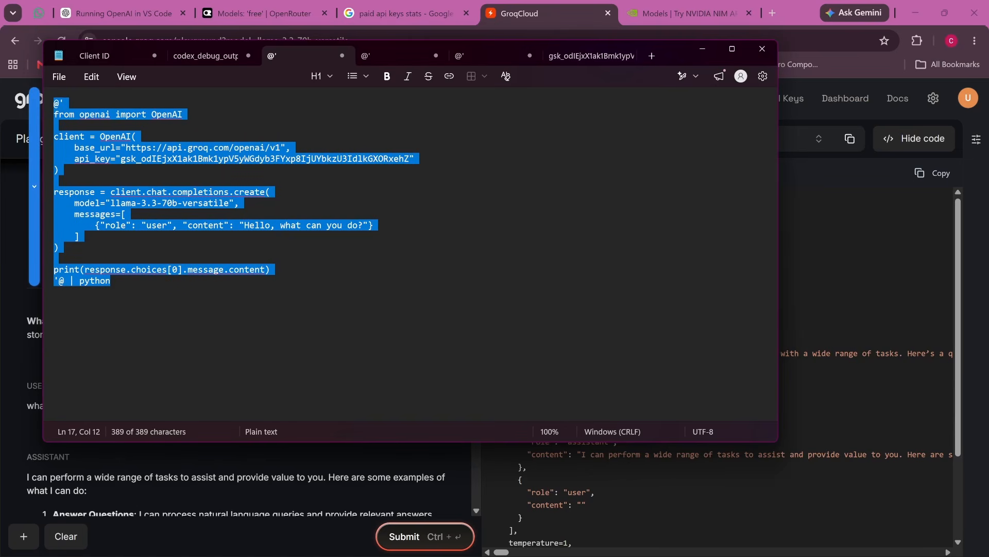
# Step: Open Command Prompt from a Windows search and start a Windows PowerShell session in a new terminal tab
pyautogui.moveTo(680, 554)
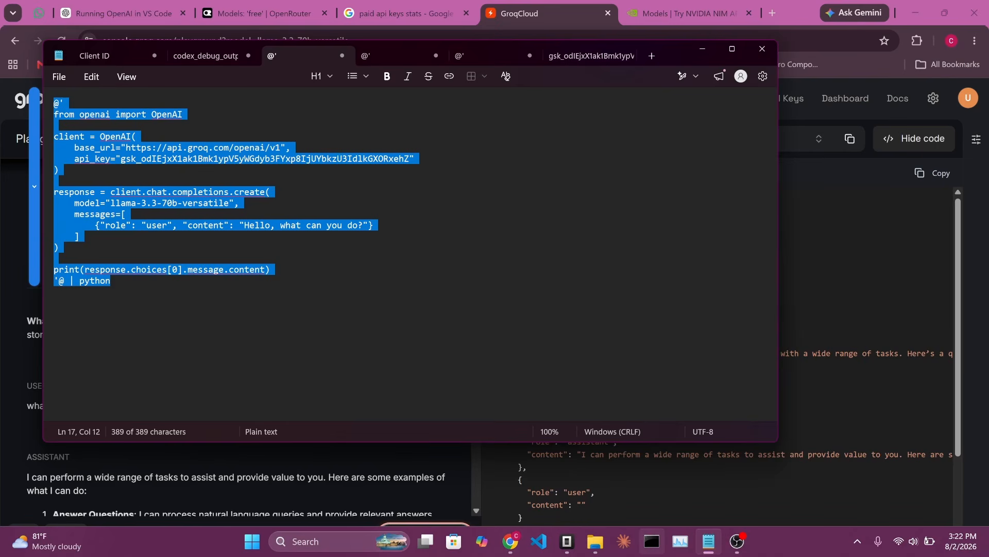
pyautogui.click(652, 541)
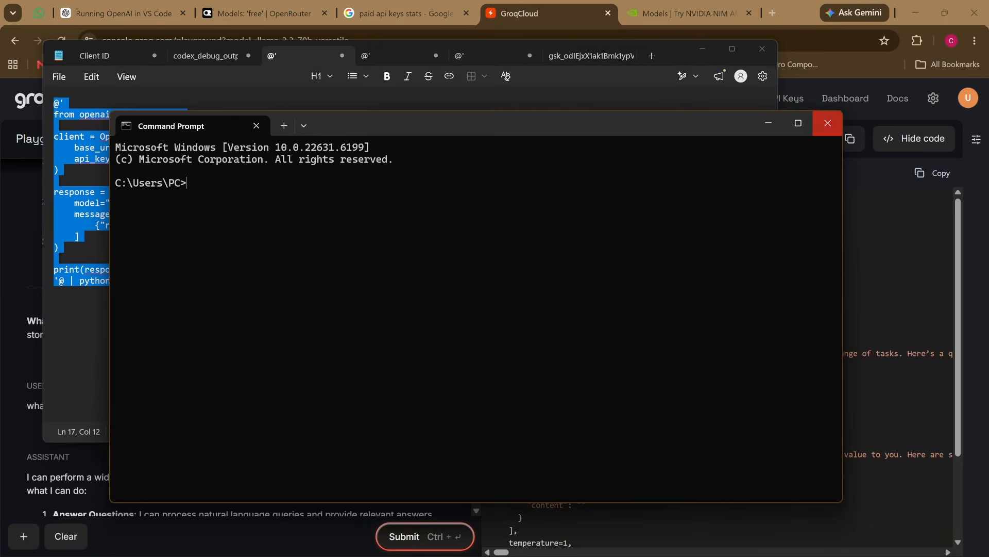
pyautogui.click(828, 119)
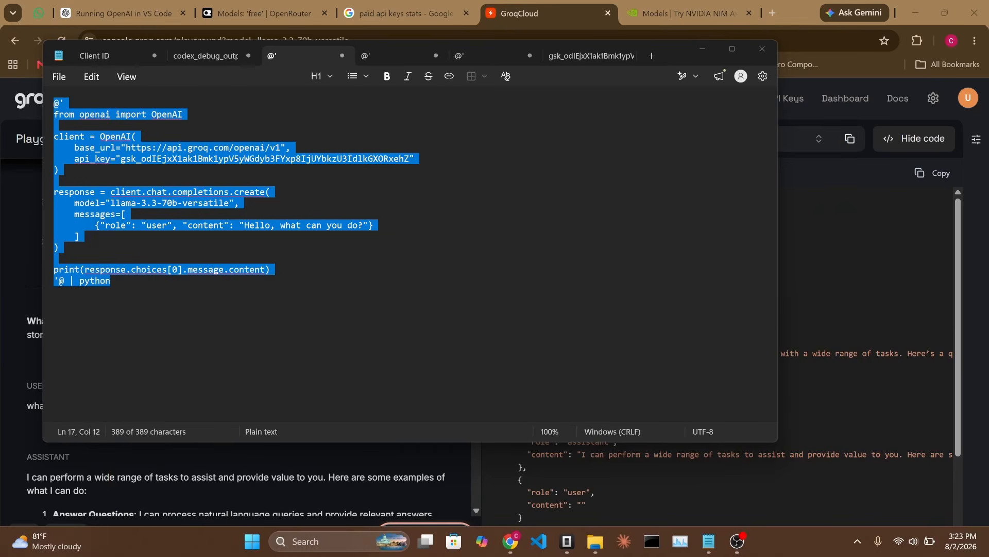
pyautogui.click(330, 541)
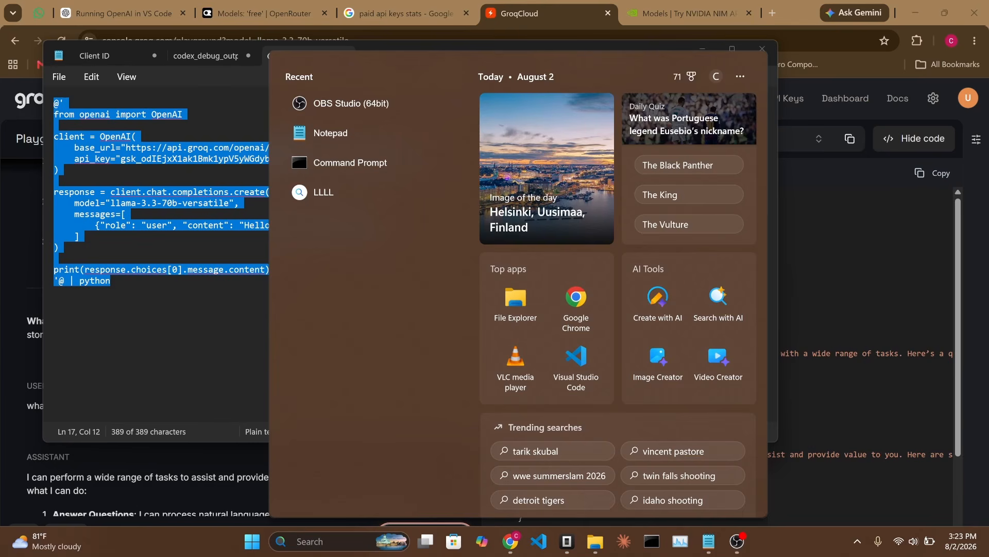
pyautogui.write('comman')
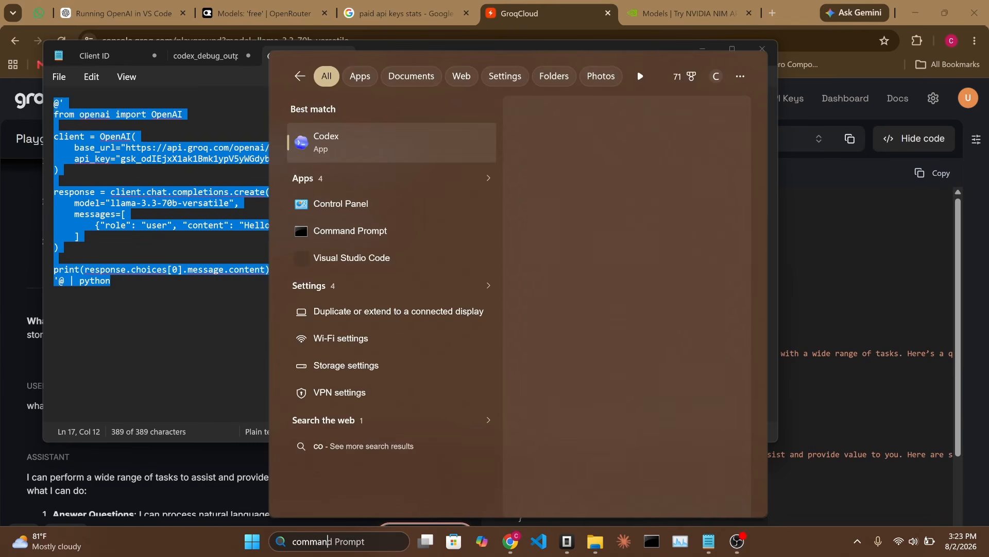
pyautogui.write('d')
pyautogui.press('Return')
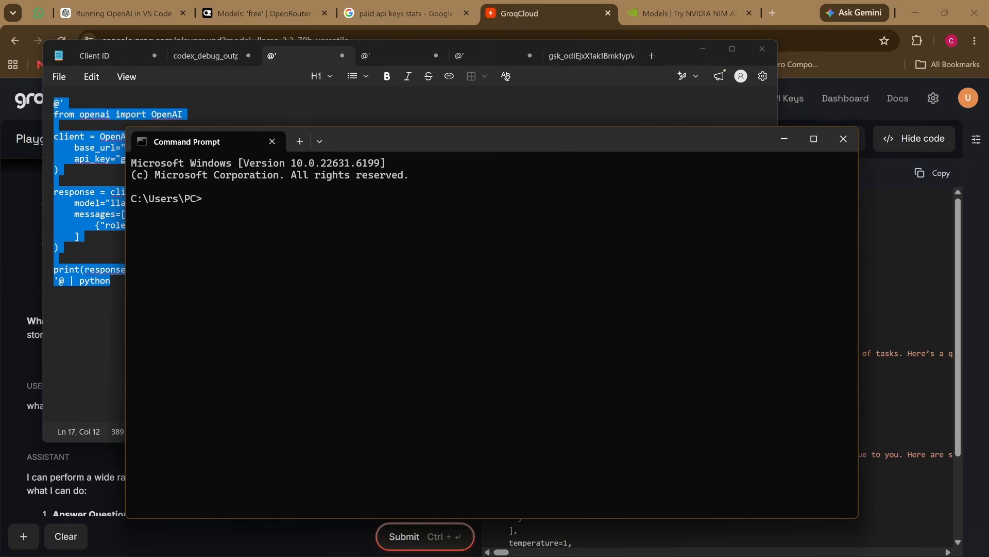
pyautogui.click(299, 141)
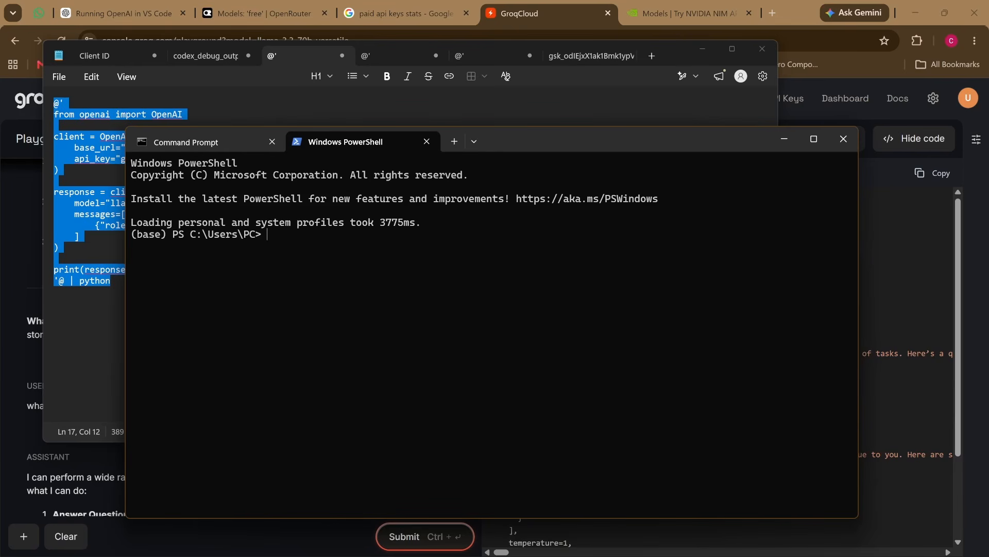
# Step: Run the copied Groq script, including its API key, in PowerShell and minimize the terminal
pyautogui.hotkey('ctrl', 'v')
pyautogui.press('Return')
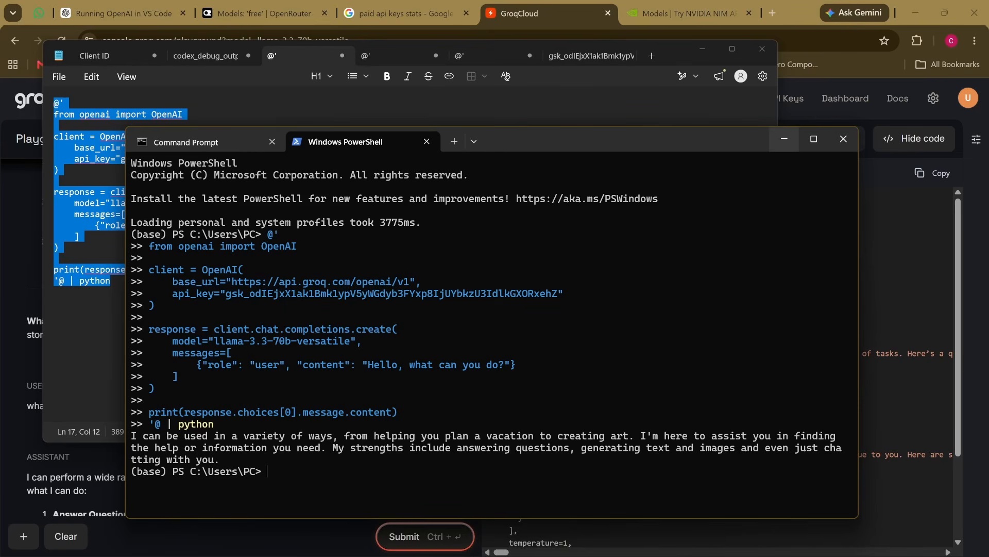
pyautogui.click(784, 139)
# Step: Copy the OpenRouter API key from the Notepad key list and paste it over the api_key value in the OpenRouter script
pyautogui.hotkey('ctrl', 'shift', 'Tab')
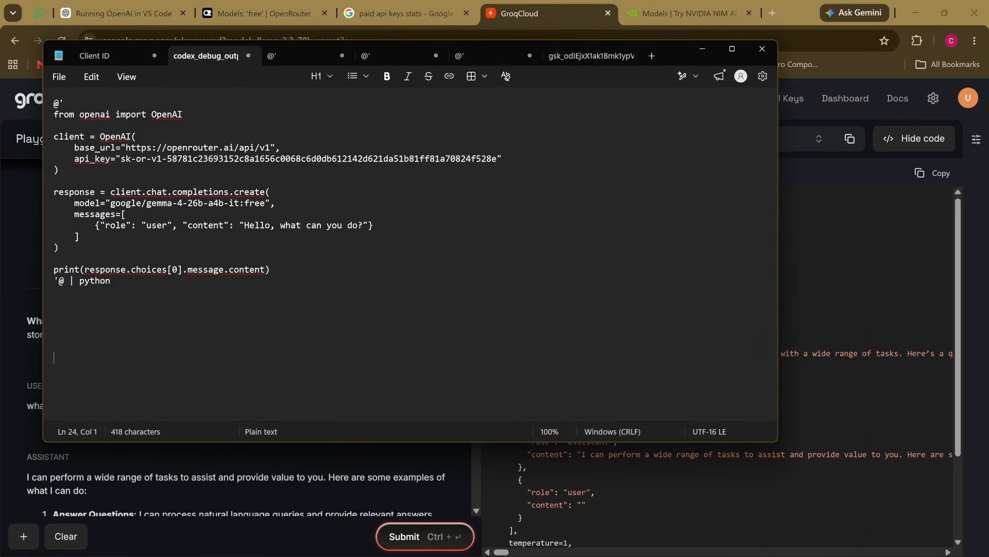
pyautogui.hotkey('ctrl', 'shift', 'Tab')
pyautogui.hotkey('ctrl', 'shift', 'Tab')
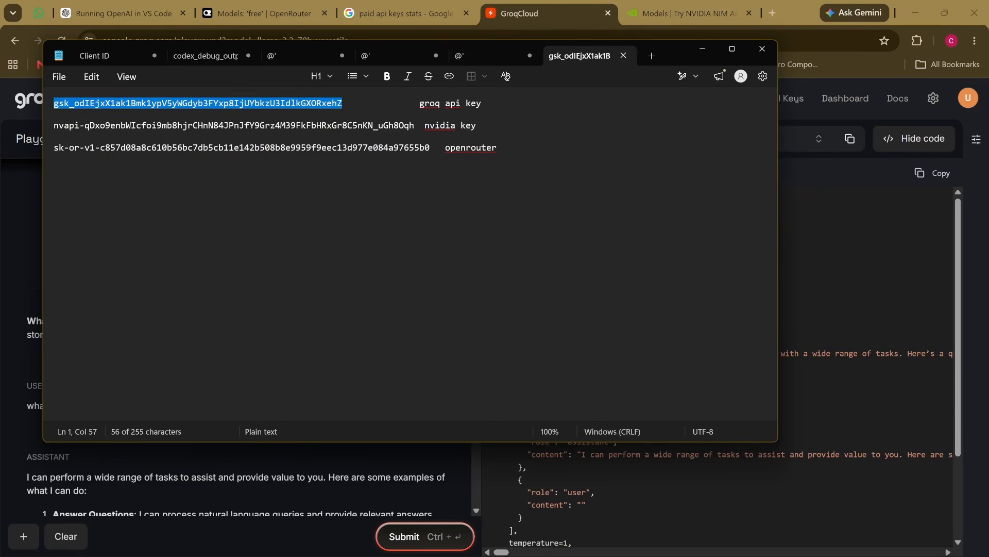
pyautogui.moveTo(430, 148); pyautogui.dragTo(53, 148)
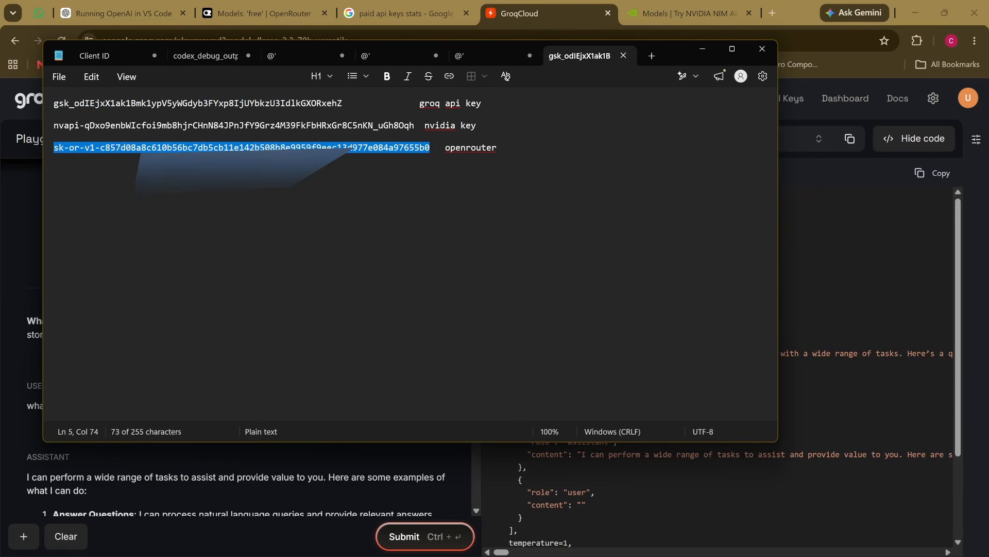
pyautogui.click(215, 55)
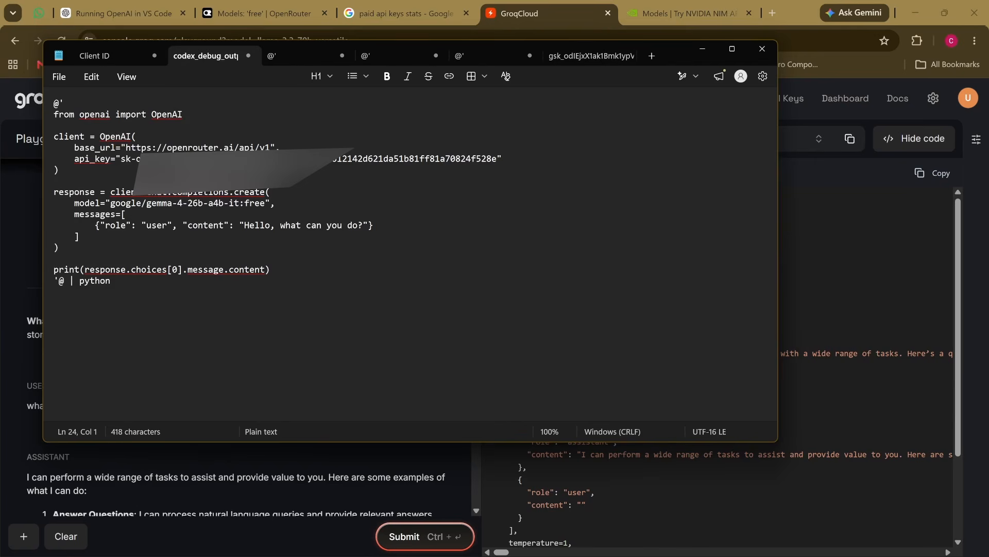
pyautogui.moveTo(120, 159); pyautogui.dragTo(498, 158)
pyautogui.hotkey('ctrl', 'v')
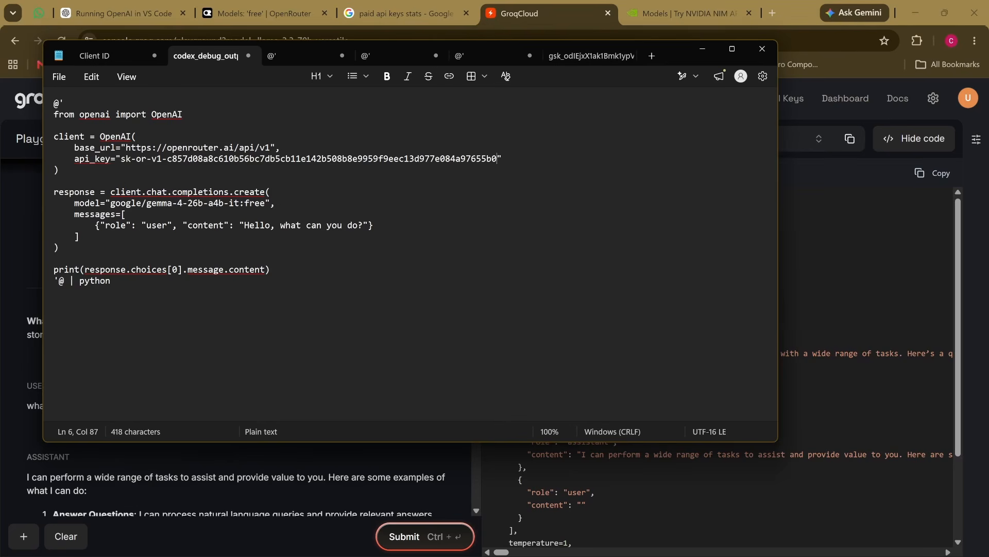
pyautogui.hotkey('ctrl', 'End')
pyautogui.hotkey('ctrl', 'a')
pyautogui.click(125, 214)
# Step: Switch to OpenRouter's free models results, open OpenAI: gpt-oss-20b (free) and copy its model ID
pyautogui.click(701, 48)
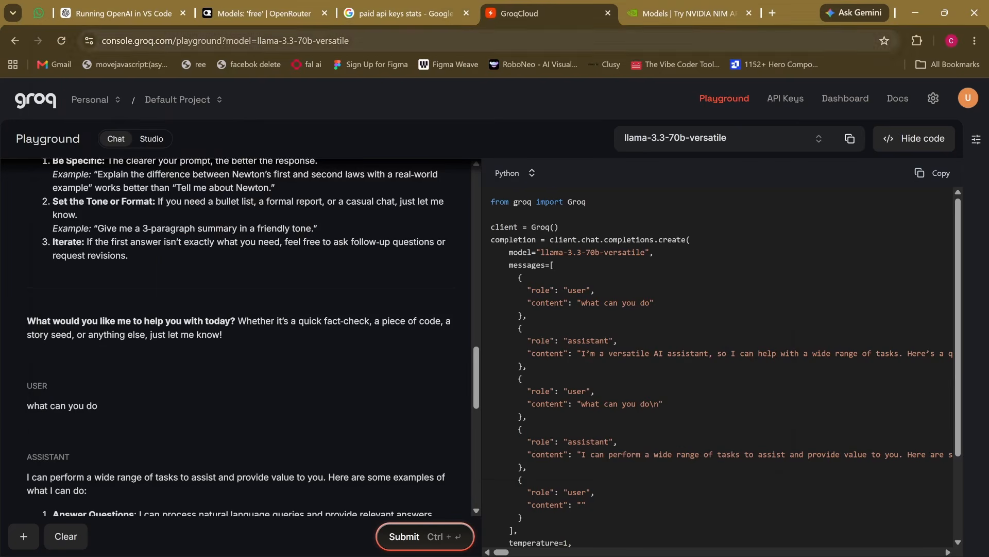
pyautogui.click(265, 14)
pyautogui.scroll(-1, 515, 371)
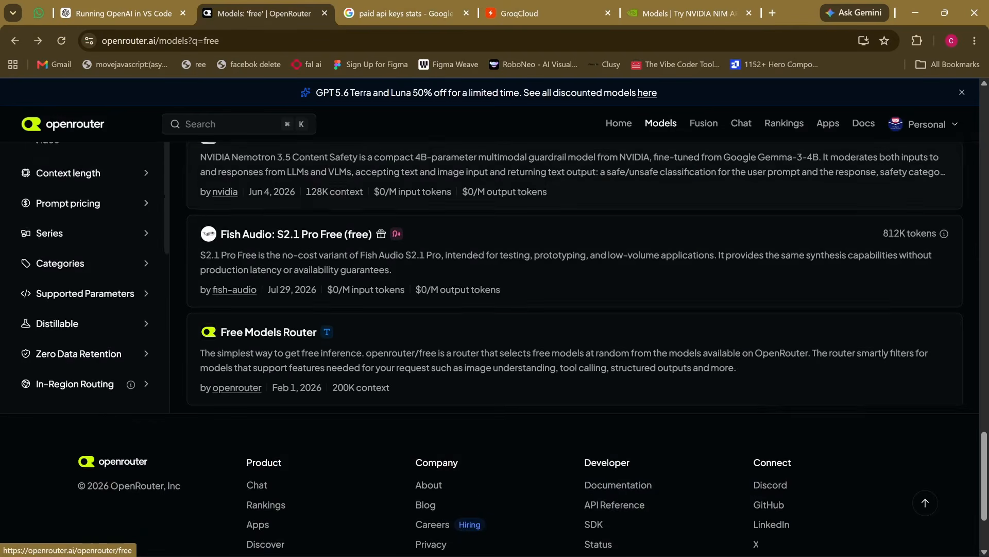
pyautogui.scroll(5, 515, 371)
pyautogui.scroll(-2, 515, 371)
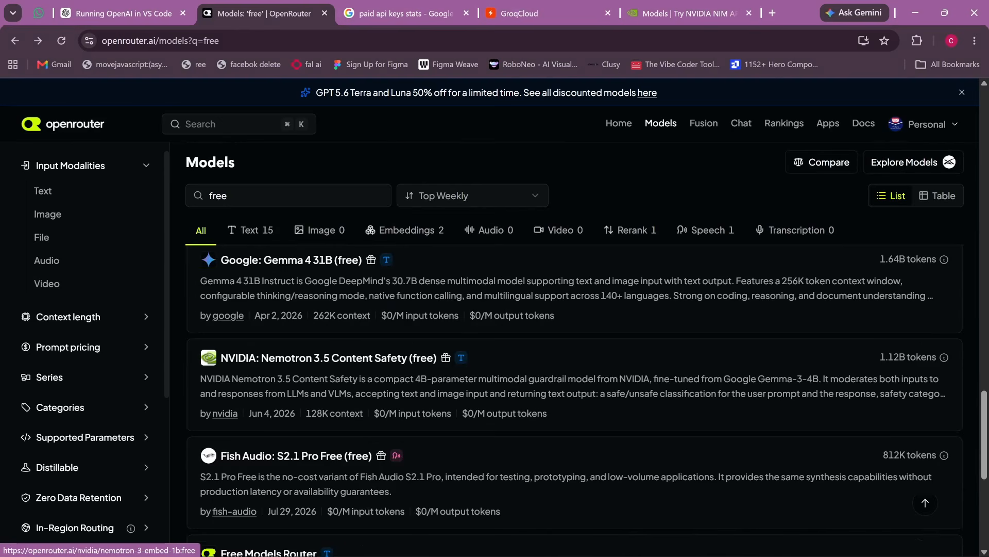
pyautogui.scroll(7, 516, 371)
pyautogui.scroll(1, 361, 281)
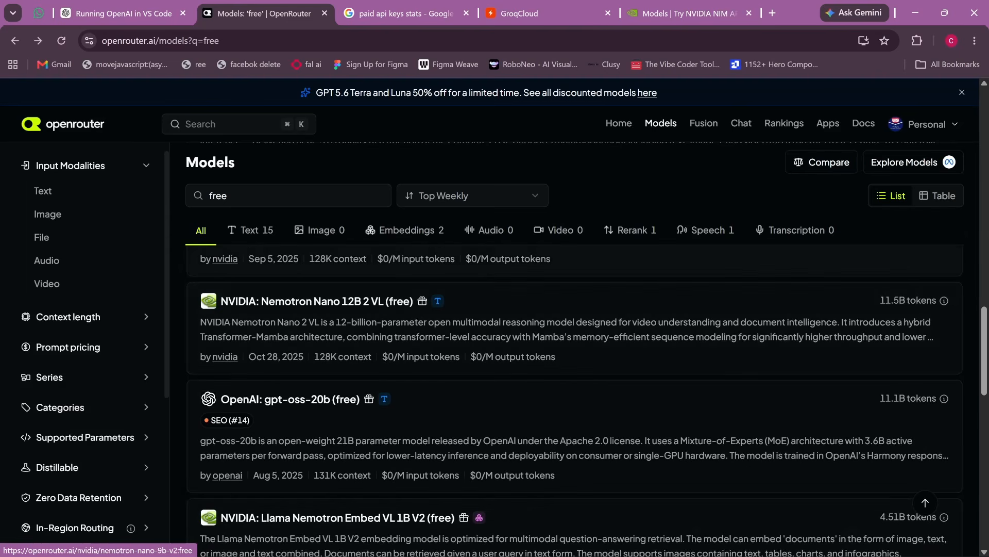
pyautogui.click(290, 399)
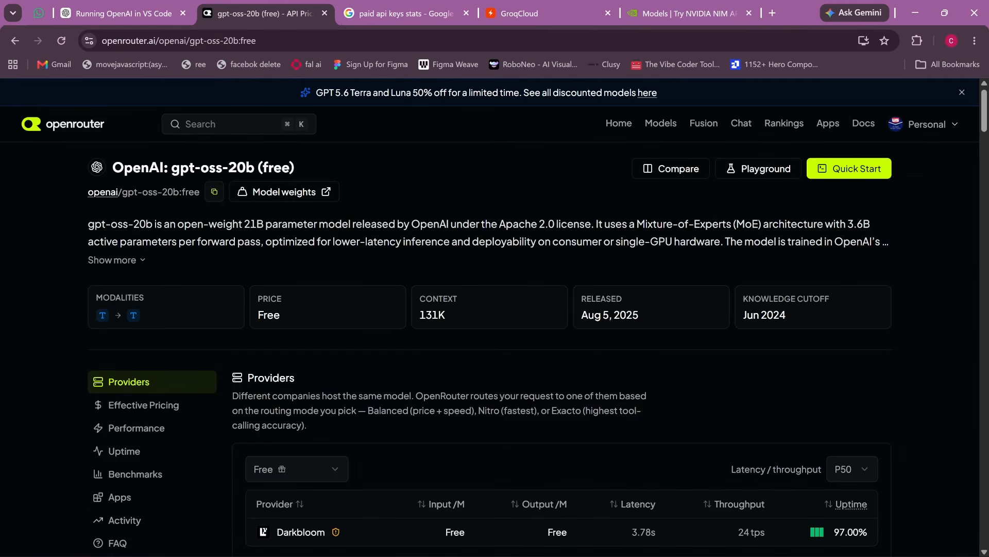
pyautogui.click(214, 192)
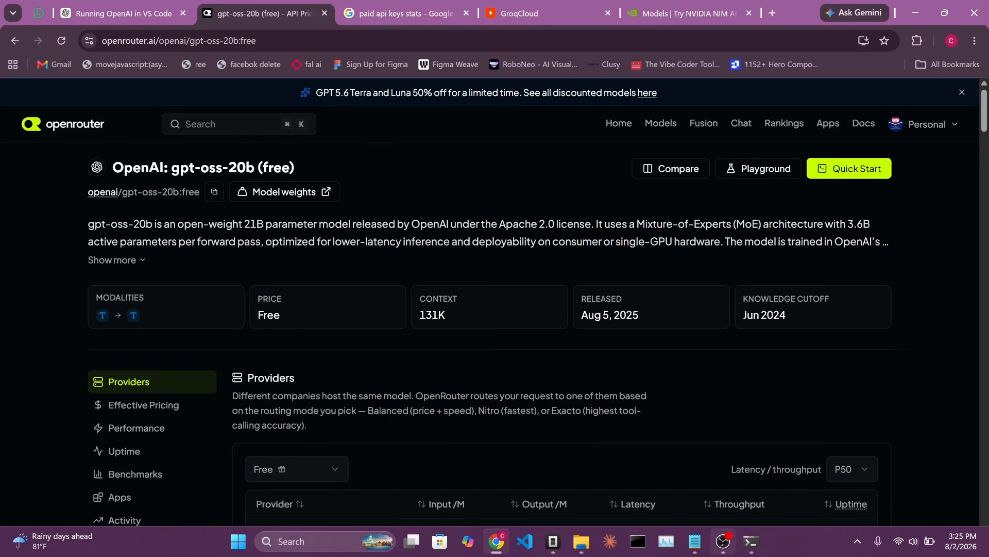
# Step: In the Notepad OpenRouter script, replace the model name with openai/gpt-oss-20b:free and copy the whole script
pyautogui.click(694, 541)
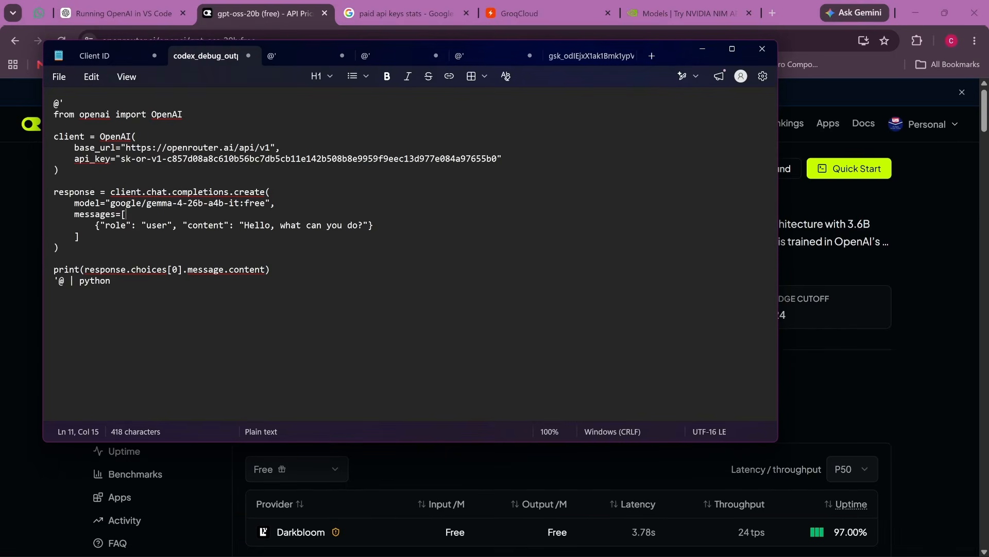
pyautogui.moveTo(110, 203); pyautogui.dragTo(265, 202)
pyautogui.hotkey('ctrl', 'v')
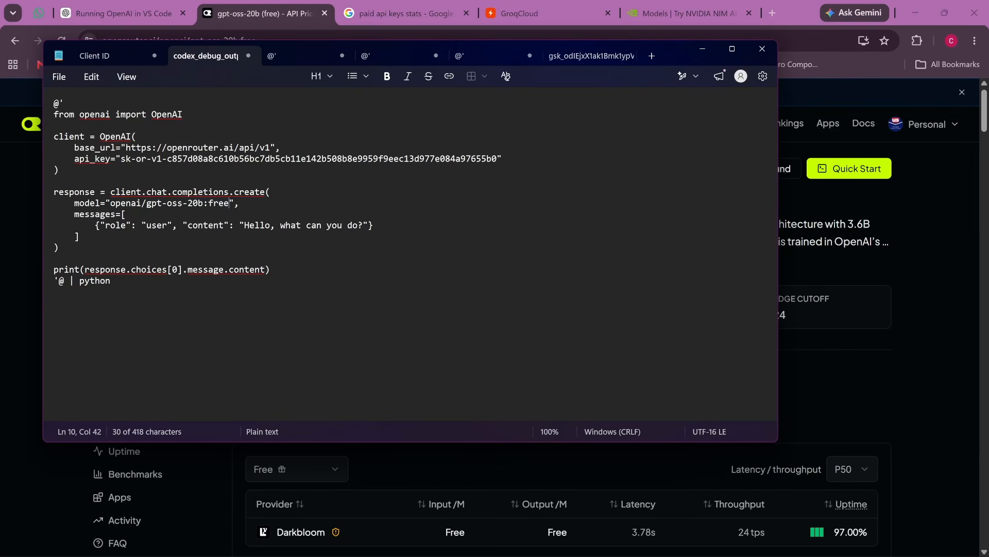
pyautogui.click(55, 258)
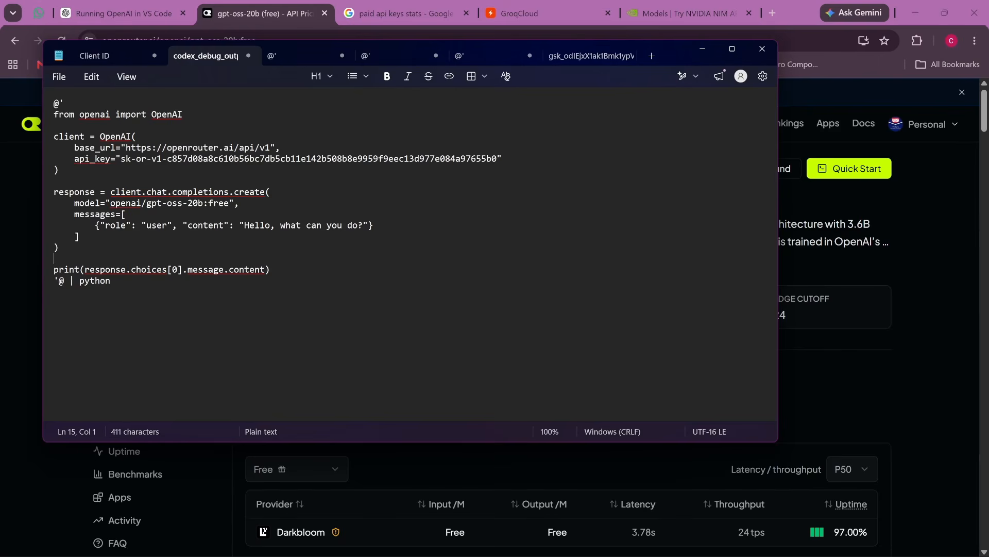
pyautogui.hotkey('ctrl', 'a')
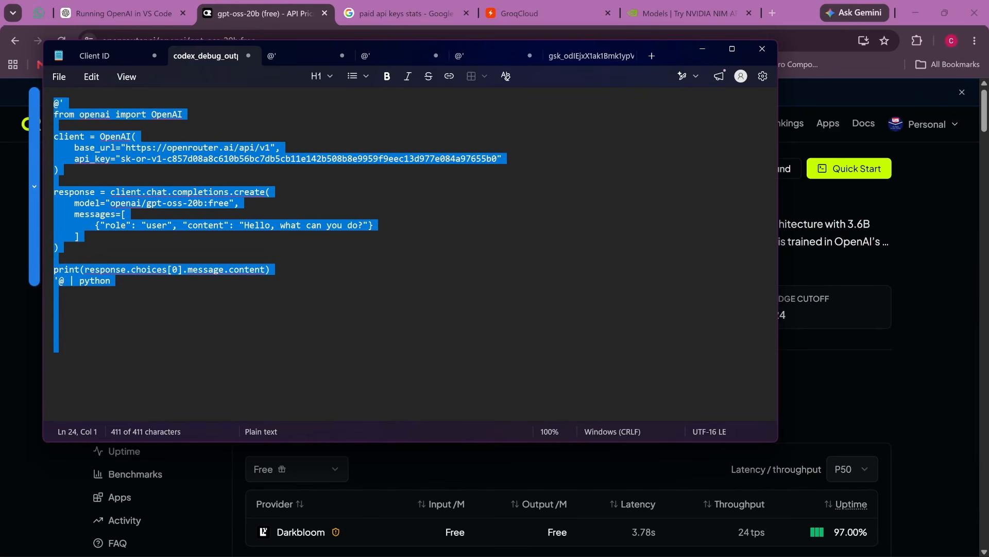
# Step: Run the copied OpenRouter script, including its API key, in PowerShell and read through the model's reply
pyautogui.click(752, 541)
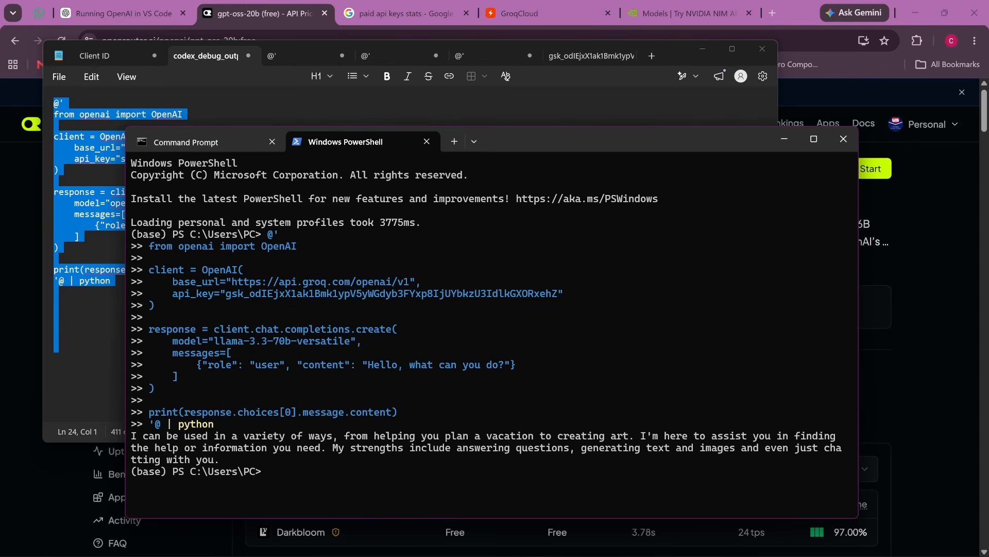
pyautogui.hotkey('ctrl', 'v')
pyautogui.press('Return')
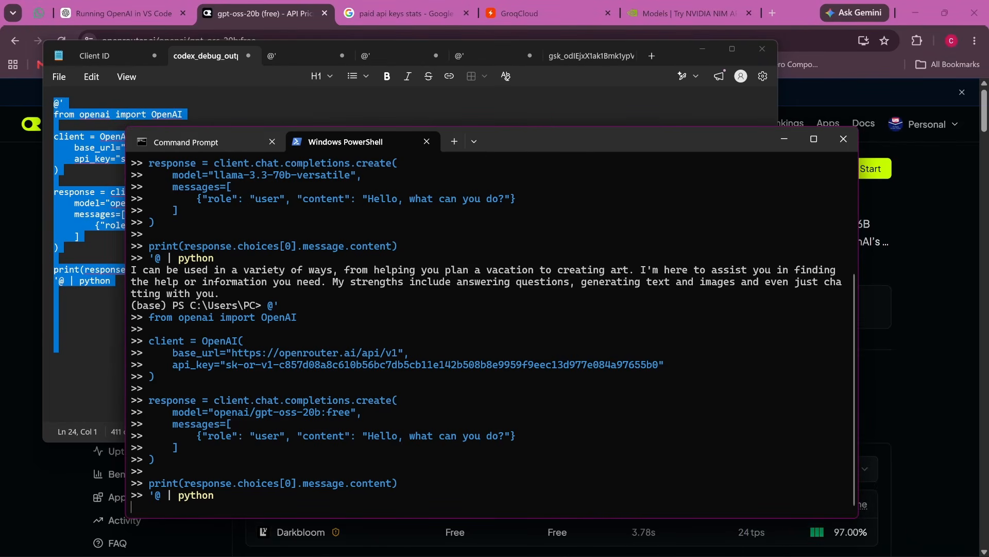
pyautogui.press('Return')
pyautogui.press('Return')
pyautogui.press('Return')
pyautogui.press('Return')
pyautogui.press('Return')
pyautogui.press('Return')
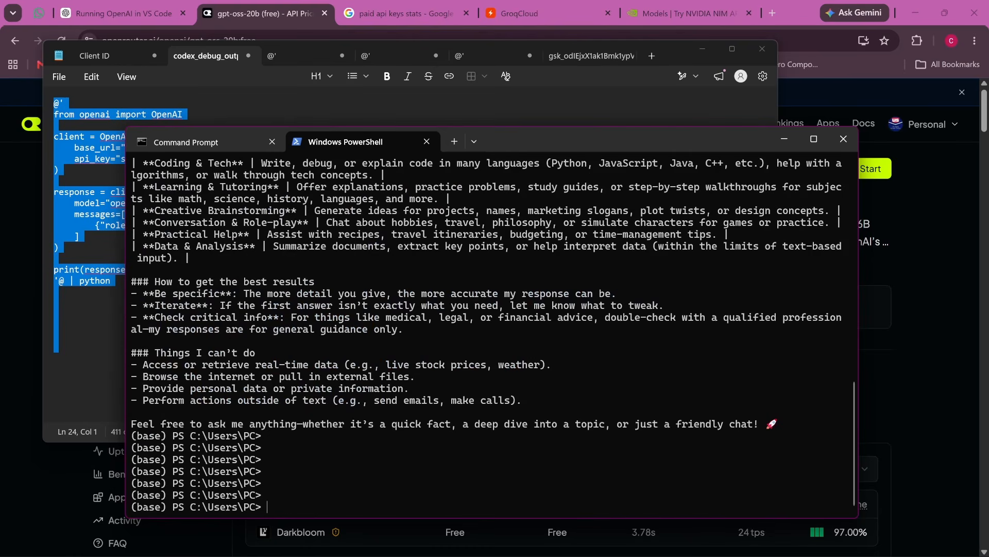
pyautogui.scroll(4, 493, 335)
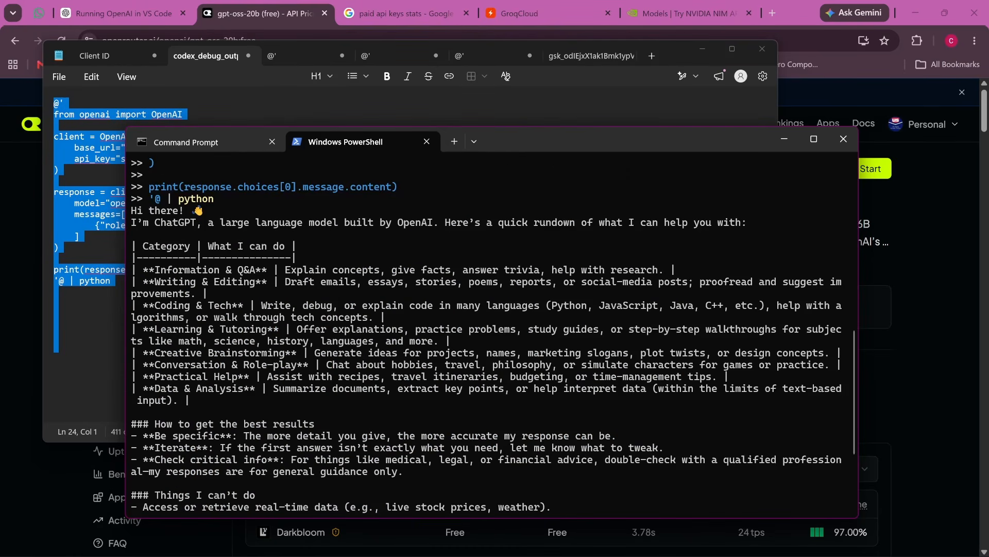
pyautogui.scroll(5, 493, 335)
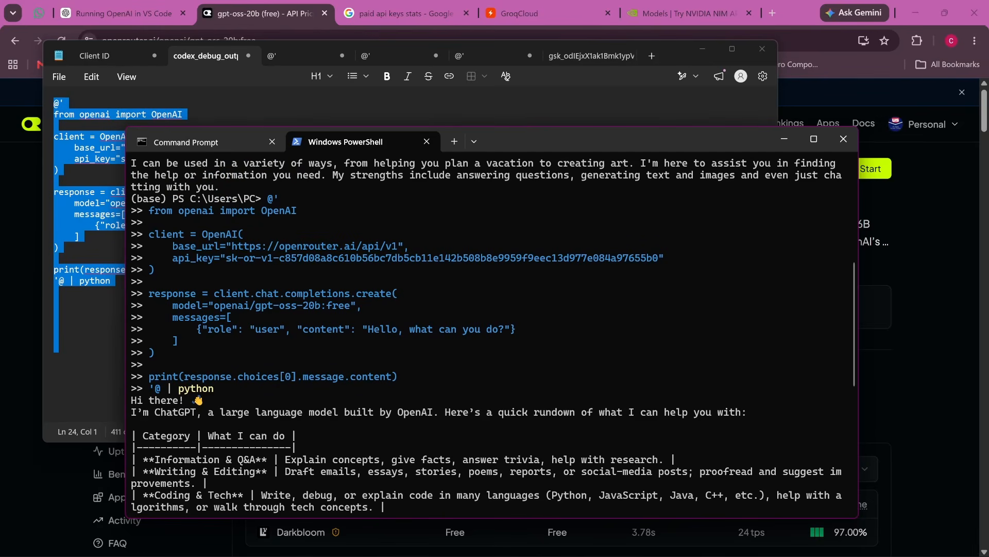
pyautogui.scroll(-5, 492, 335)
pyautogui.scroll(4, 493, 335)
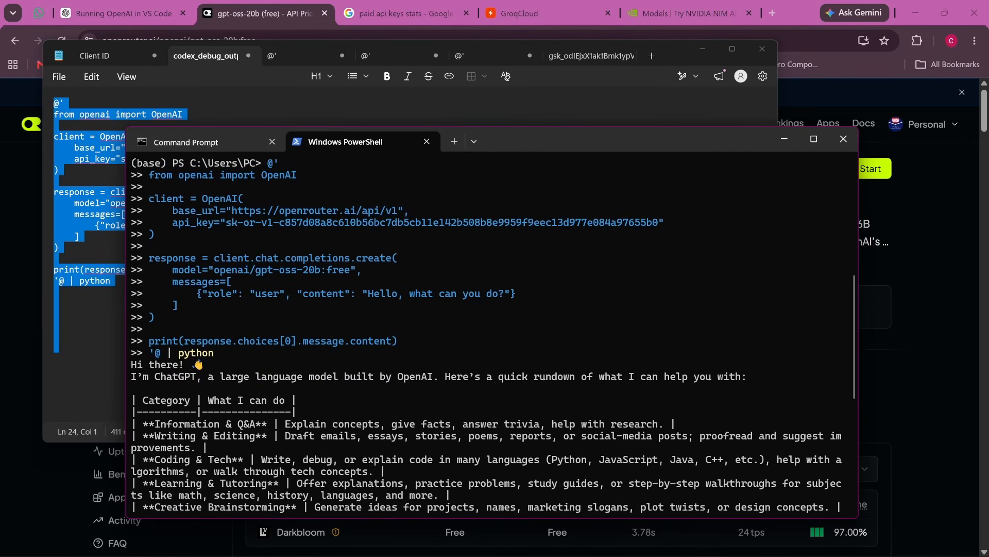
pyautogui.scroll(-8, 492, 331)
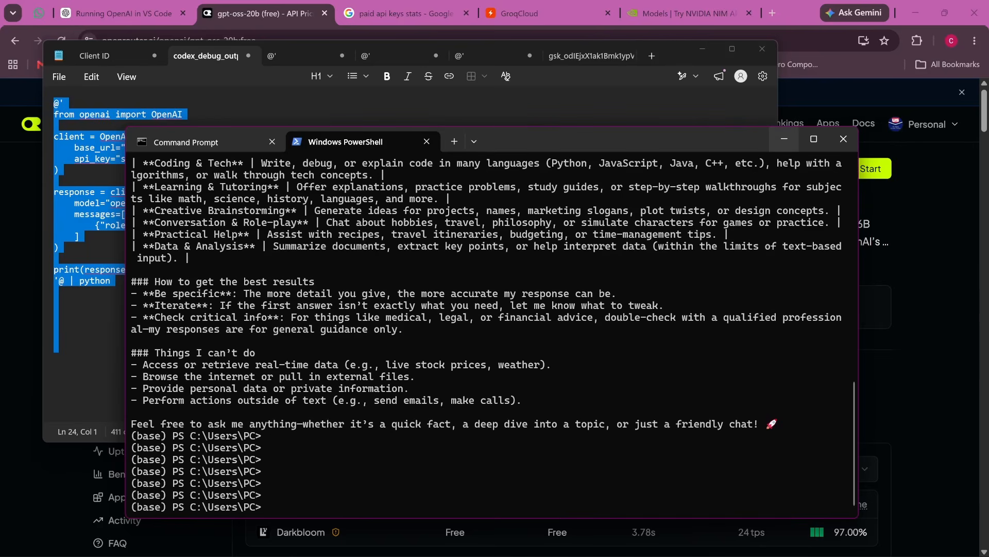
pyautogui.click(785, 139)
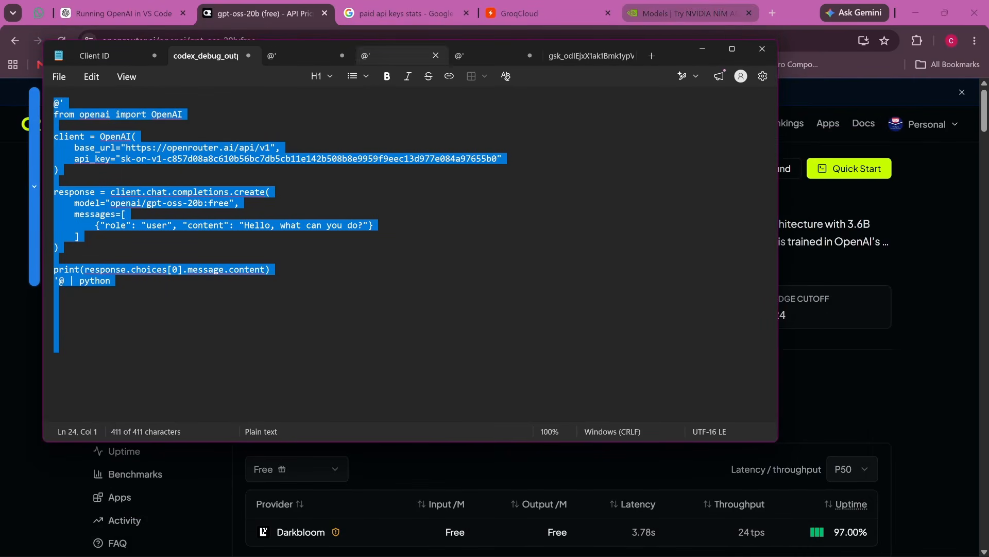
# Step: Copy the NVIDIA API key from the Notepad key list and paste it over the key value in the lower NVIDIA script
pyautogui.click(304, 55)
pyautogui.hotkey('ctrl', 'v')
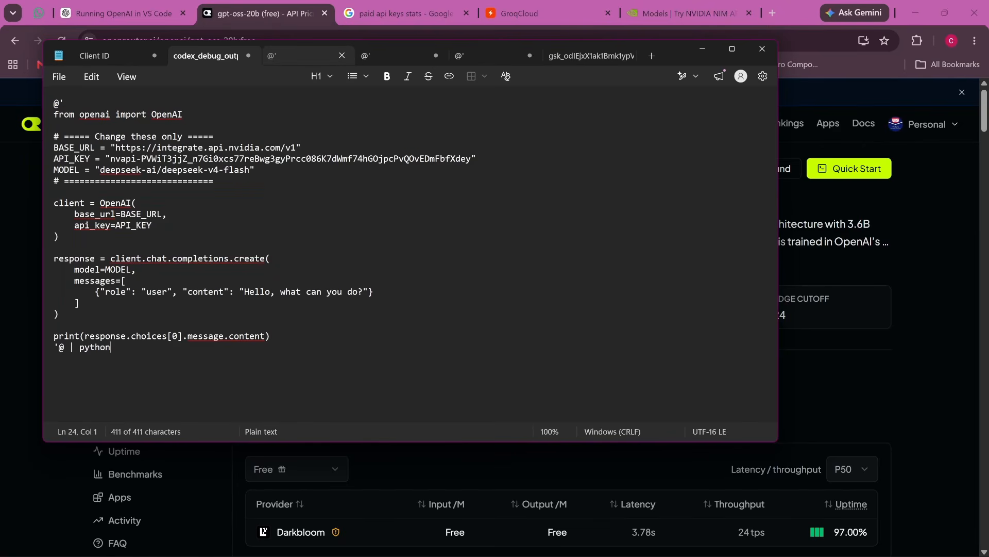
pyautogui.click(591, 55)
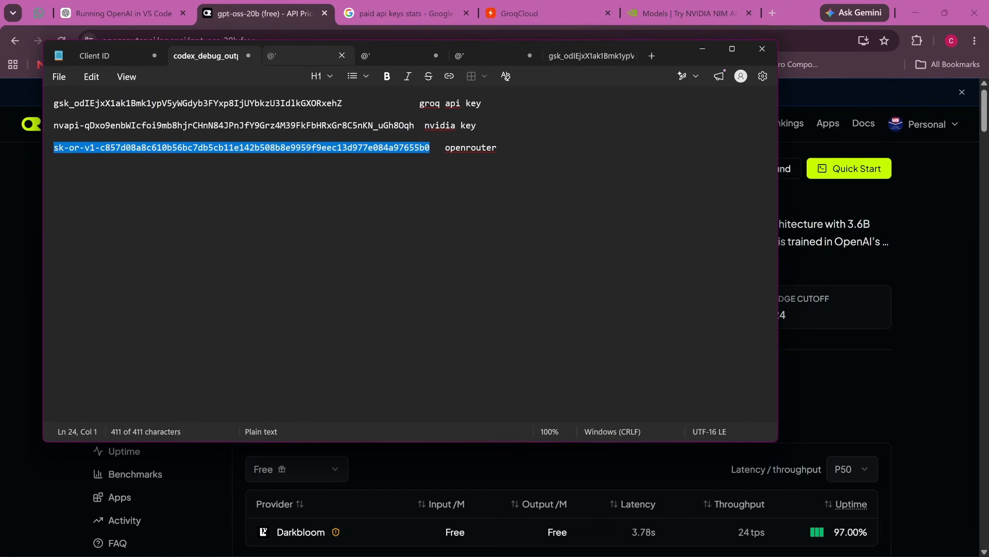
pyautogui.moveTo(420, 126); pyautogui.dragTo(53, 126)
pyautogui.hotkey('ctrl', 'c')
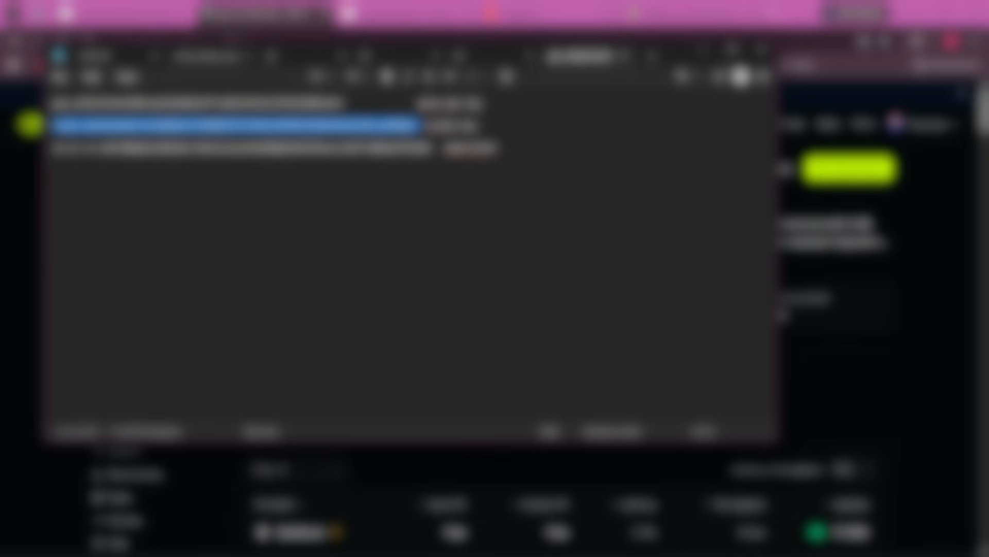
pyautogui.click(497, 55)
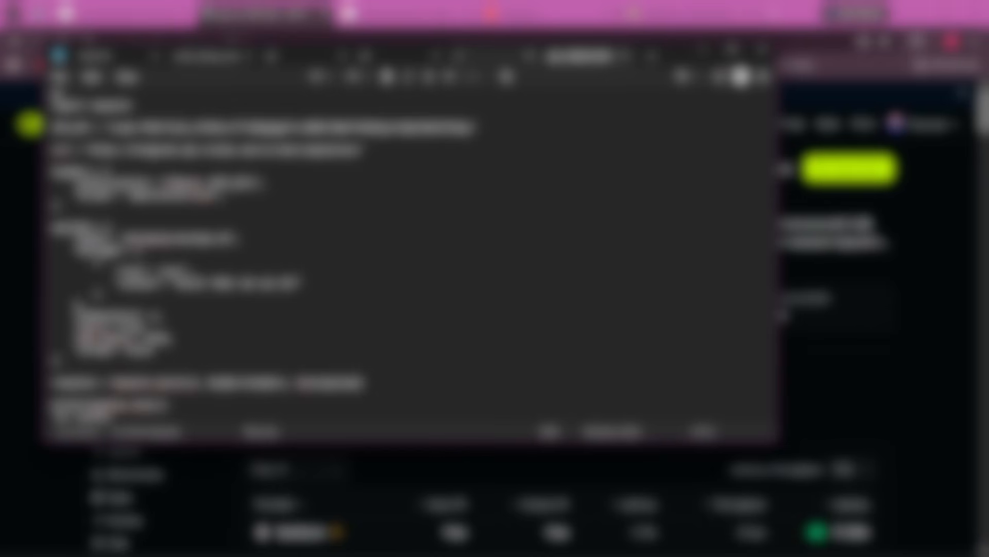
pyautogui.moveTo(109, 127); pyautogui.dragTo(474, 127)
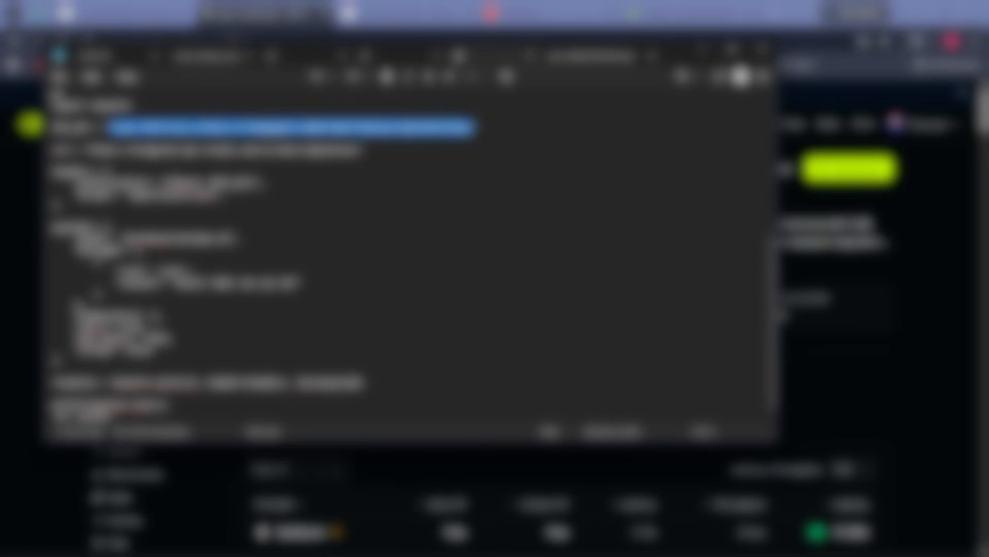
pyautogui.hotkey('ctrl', 'v')
pyautogui.scroll(6, 411, 255)
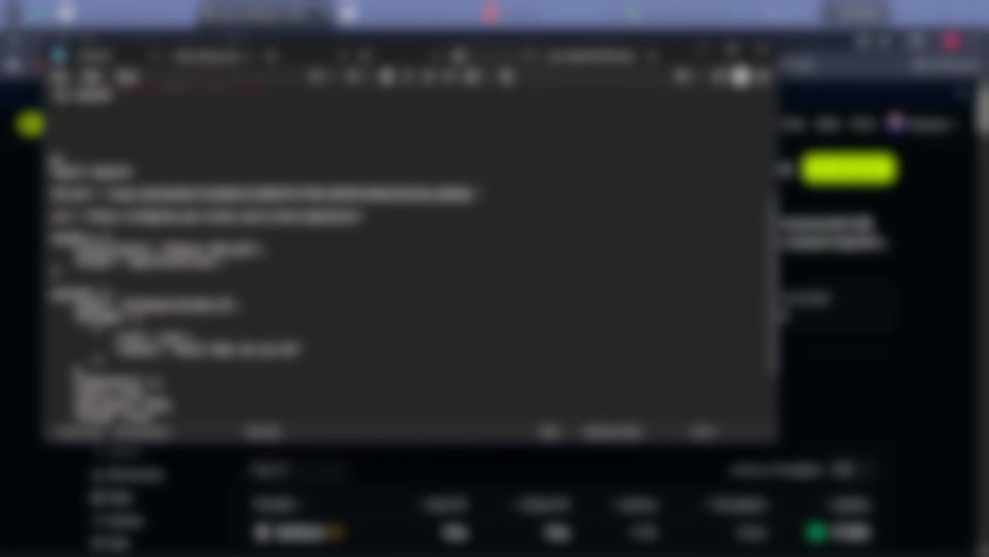
pyautogui.scroll(1, 411, 255)
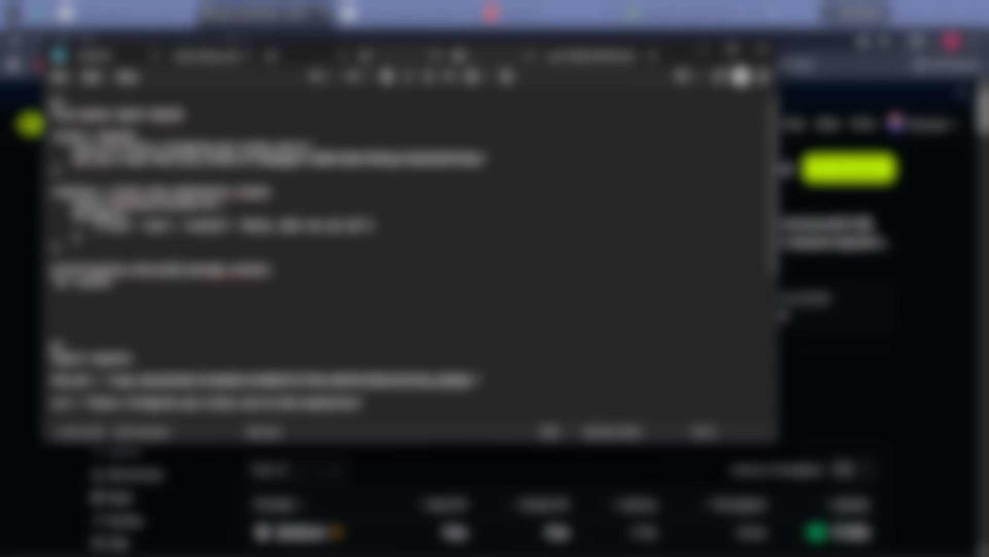
# Step: In the OpenAI-client NVIDIA script, replace the API_KEY value with the copied NVIDIA API key, without a trailing space
pyautogui.click(402, 55)
pyautogui.moveTo(109, 158); pyautogui.dragTo(474, 158)
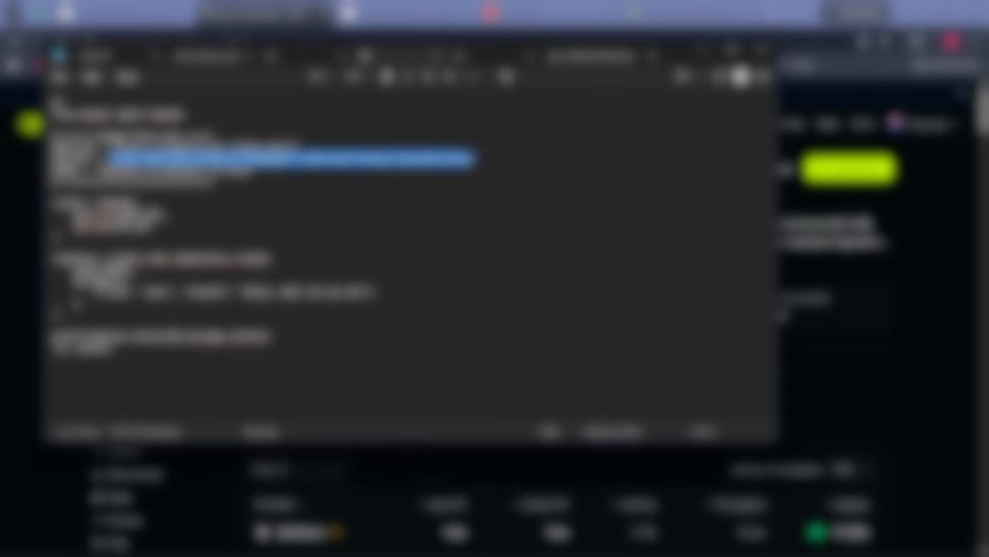
pyautogui.hotkey('ctrl', 'v')
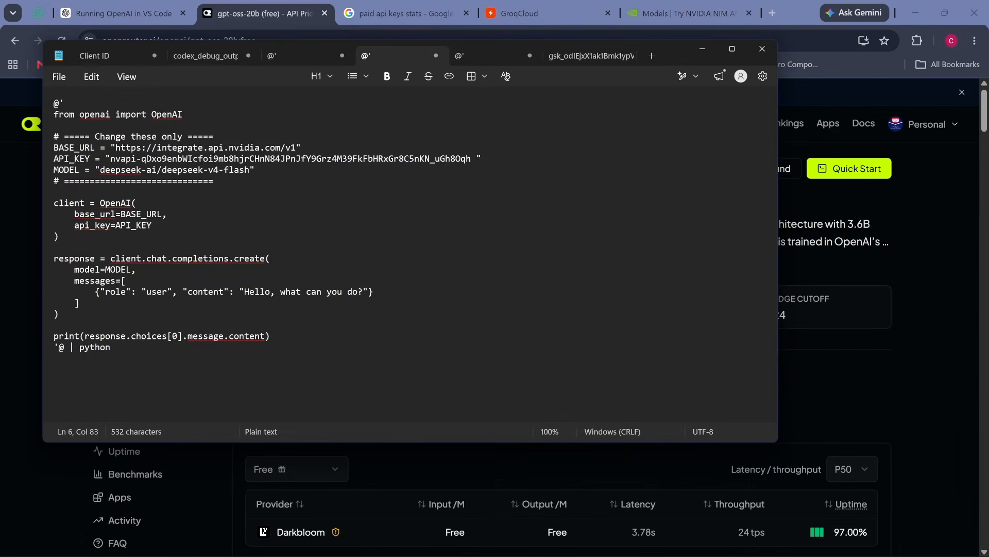
pyautogui.press('BackSpace')
# Step: Switch to NVIDIA's model catalogue in the browser, turn on the Free Endpoint filter and open the deepseek-v4-flash model
pyautogui.click(690, 13)
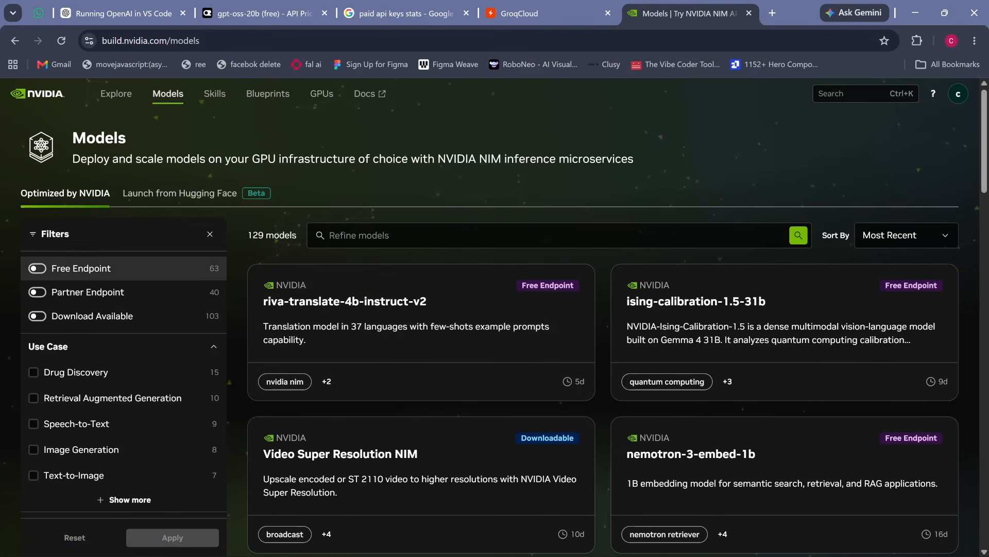
pyautogui.click(37, 268)
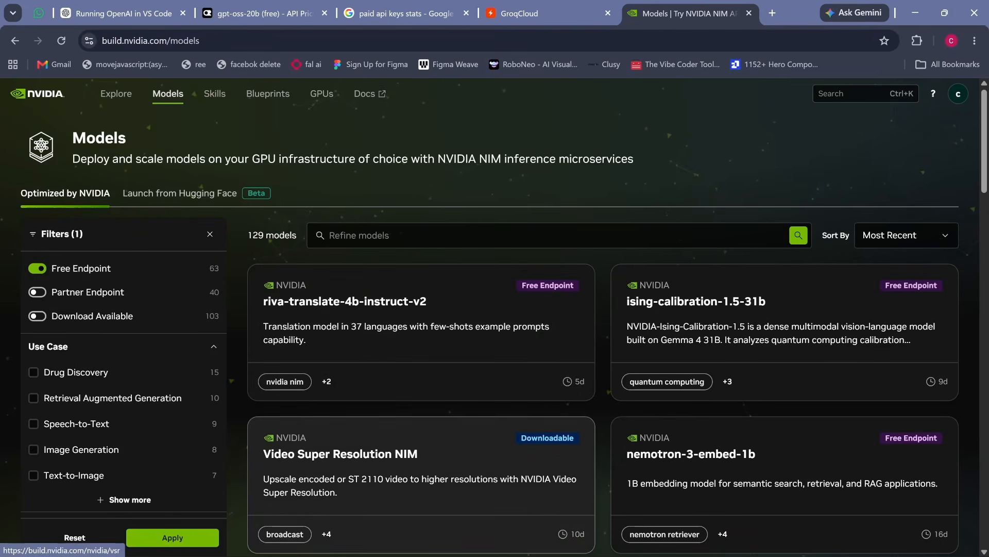
pyautogui.scroll(-10, 412, 433)
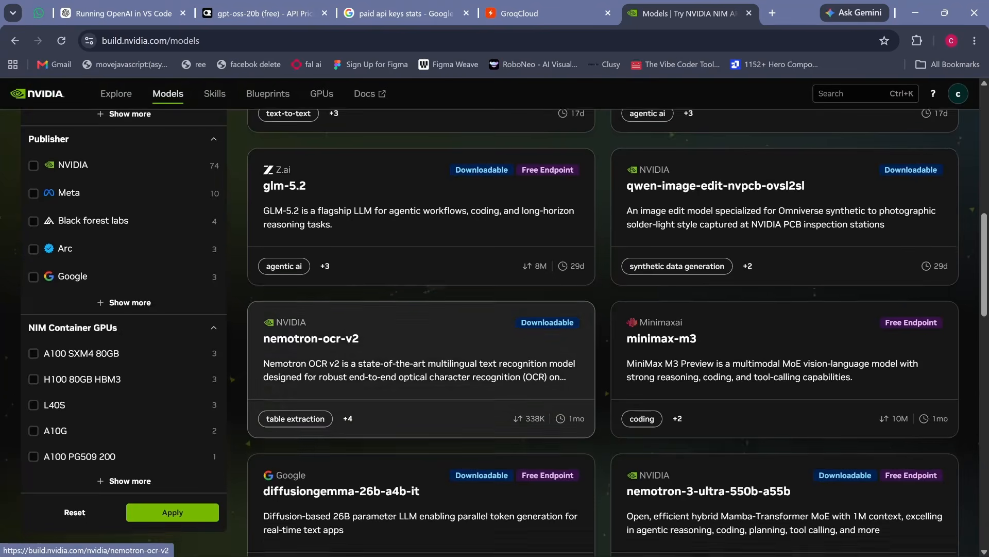
pyautogui.scroll(11, 412, 433)
pyautogui.scroll(-7, 413, 433)
pyautogui.scroll(-4, 412, 433)
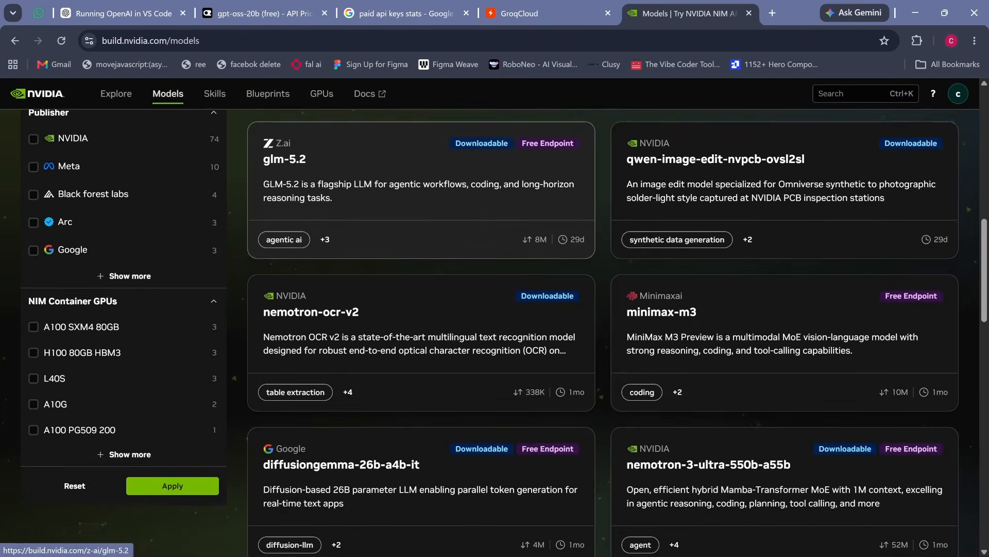
pyautogui.scroll(-4, 413, 433)
pyautogui.scroll(-14, 412, 432)
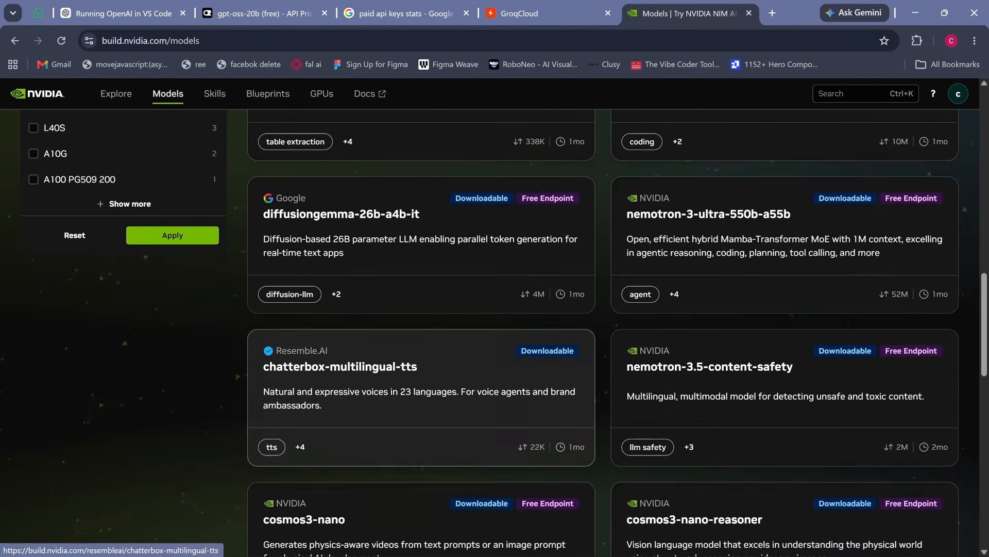
pyautogui.scroll(-1, 412, 433)
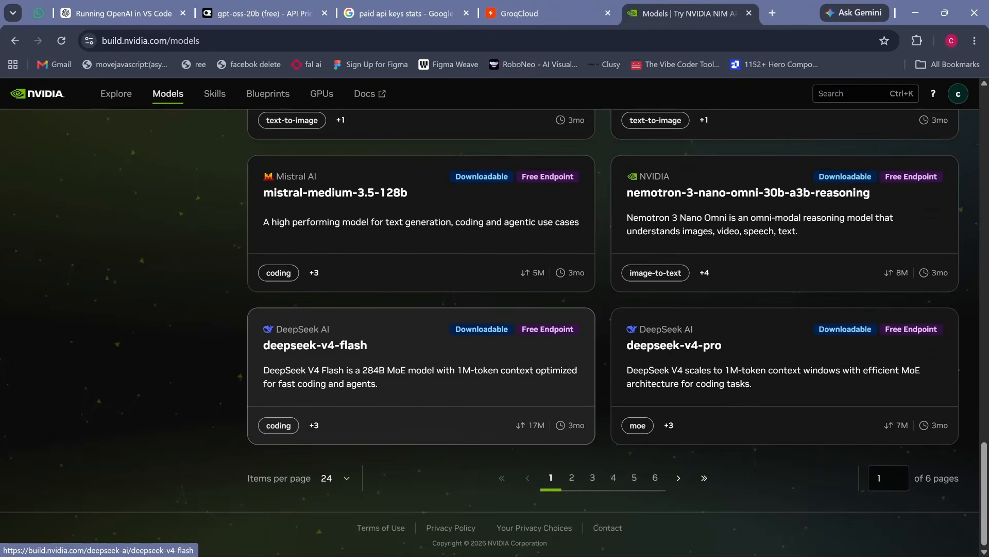
pyautogui.click(412, 433)
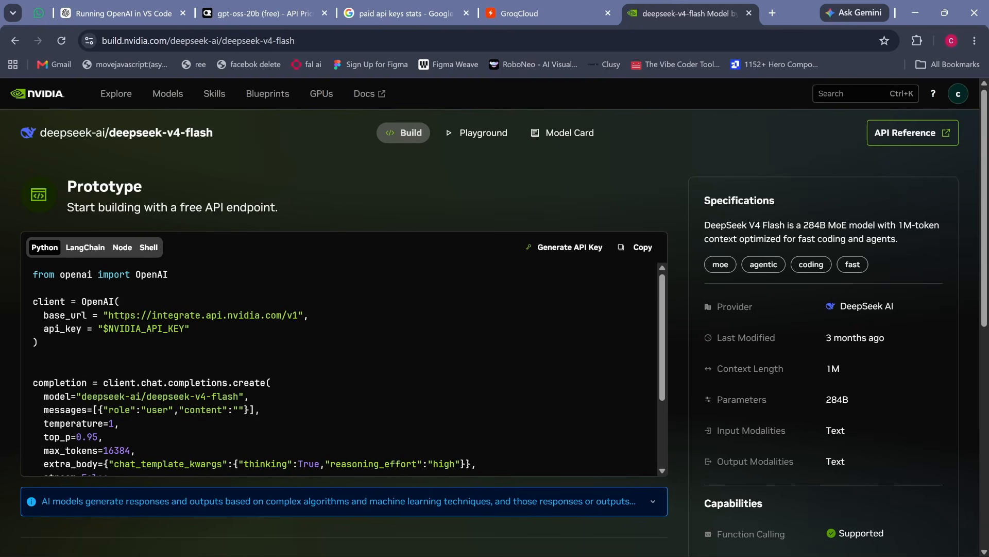
# Step: Copy the model ID deepseek-ai/deepseek-v4-flash and paste it as the MODEL value in the Notepad NVIDIA script
pyautogui.moveTo(81, 396); pyautogui.dragTo(238, 396)
pyautogui.hotkey('ctrl', 'c')
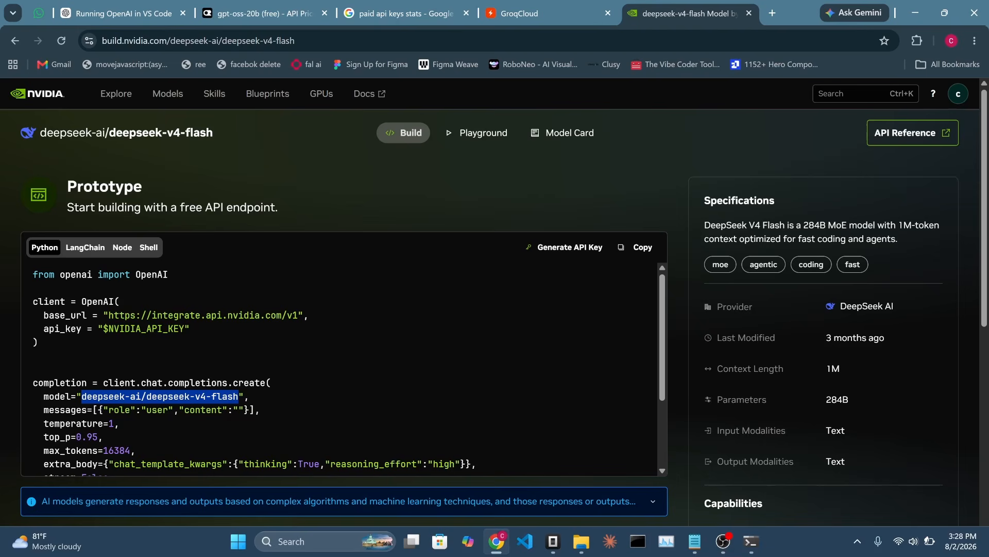
pyautogui.click(666, 541)
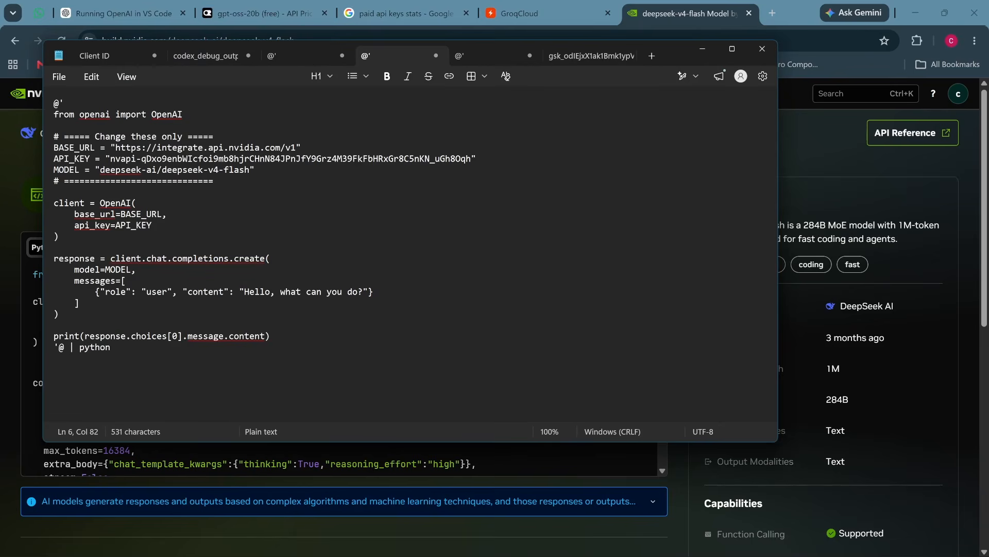
pyautogui.moveTo(100, 170); pyautogui.dragTo(250, 170)
pyautogui.hotkey('ctrl', 'v')
# Step: Copy the whole NVIDIA script, including its API key, from Notepad and run it in PowerShell
pyautogui.hotkey('ctrl', 'a')
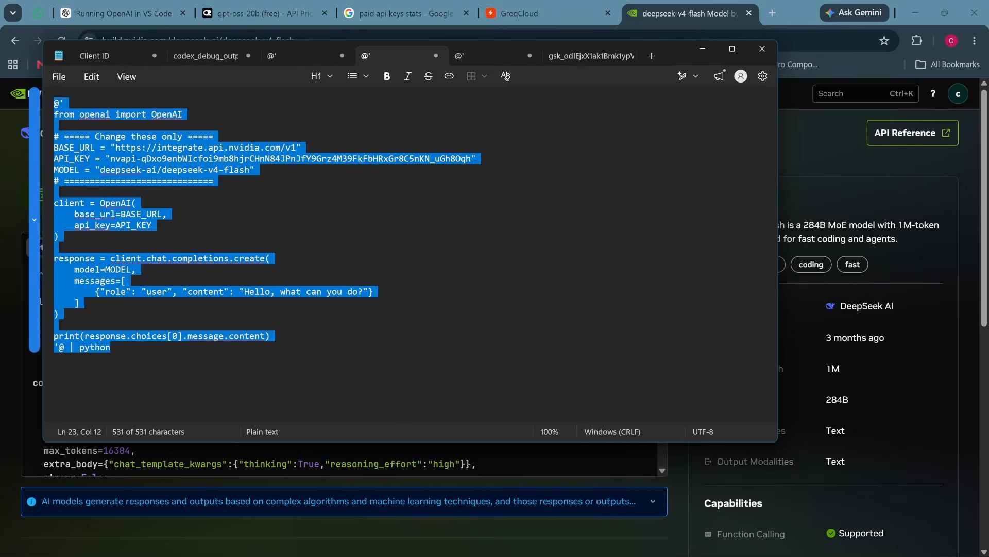
pyautogui.click(752, 541)
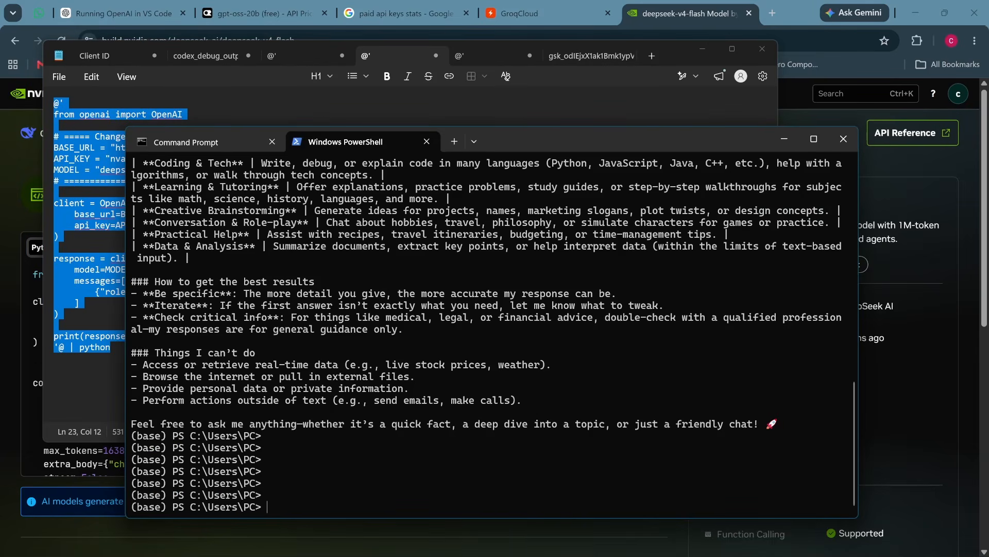
pyautogui.hotkey('ctrl', 'v')
pyautogui.press('Return')
pyautogui.press('Return')
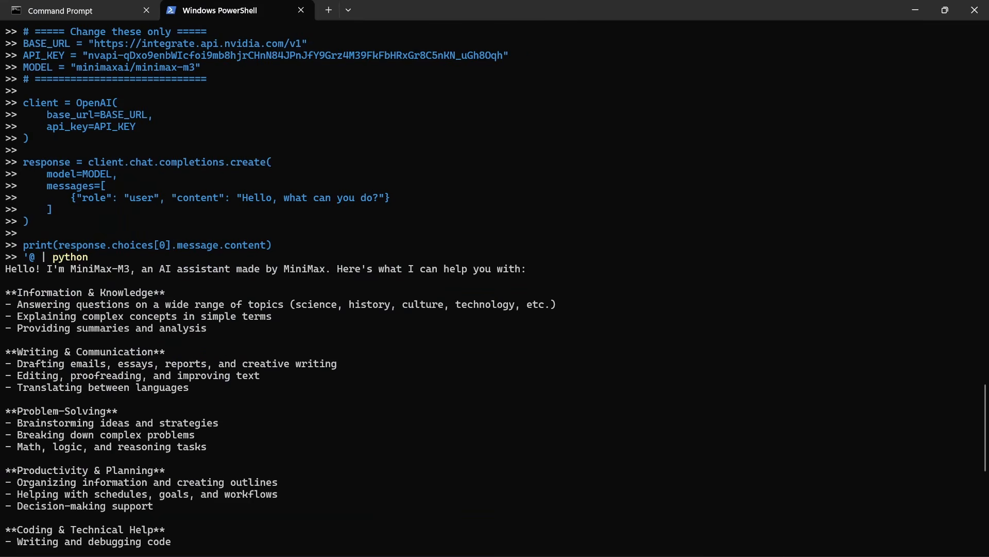
# Step: Read through the minimaxai/minimax-m3 script, the model's reply and the preceding run's traceback in the PowerShell output
pyautogui.scroll(12, 495, 285)
pyautogui.scroll(-8, 495, 286)
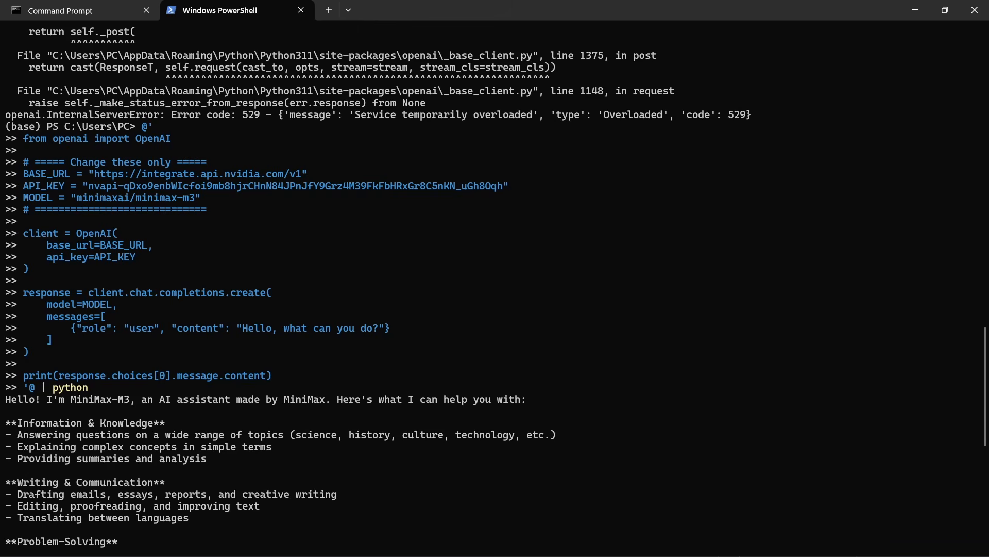
pyautogui.scroll(7, 494, 286)
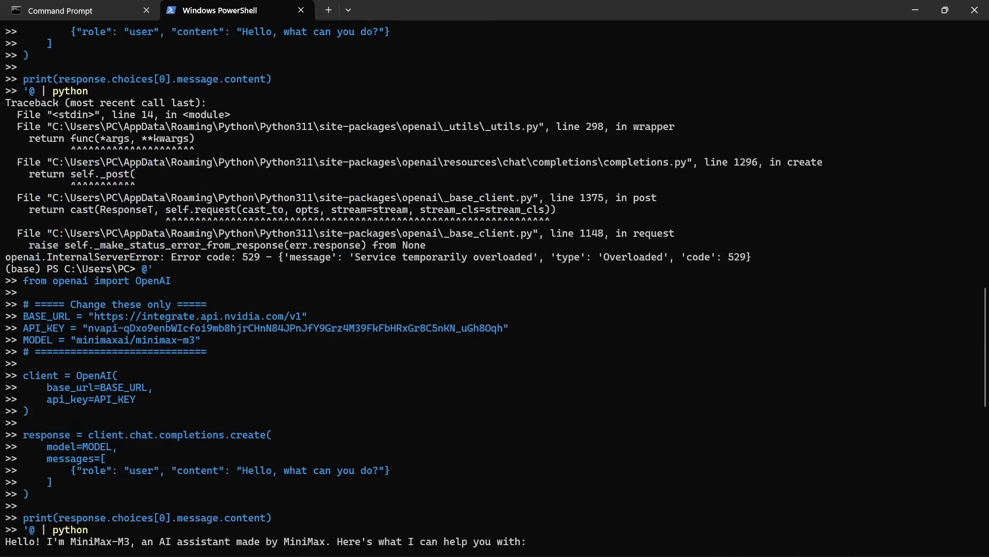
pyautogui.scroll(-8, 495, 286)
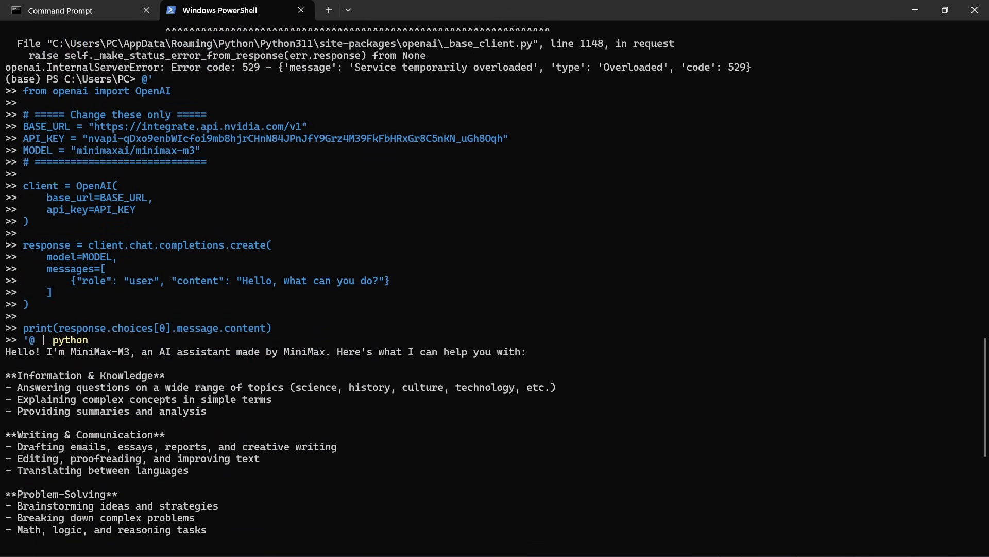
pyautogui.moveTo(59, 352); pyautogui.dragTo(41, 363)
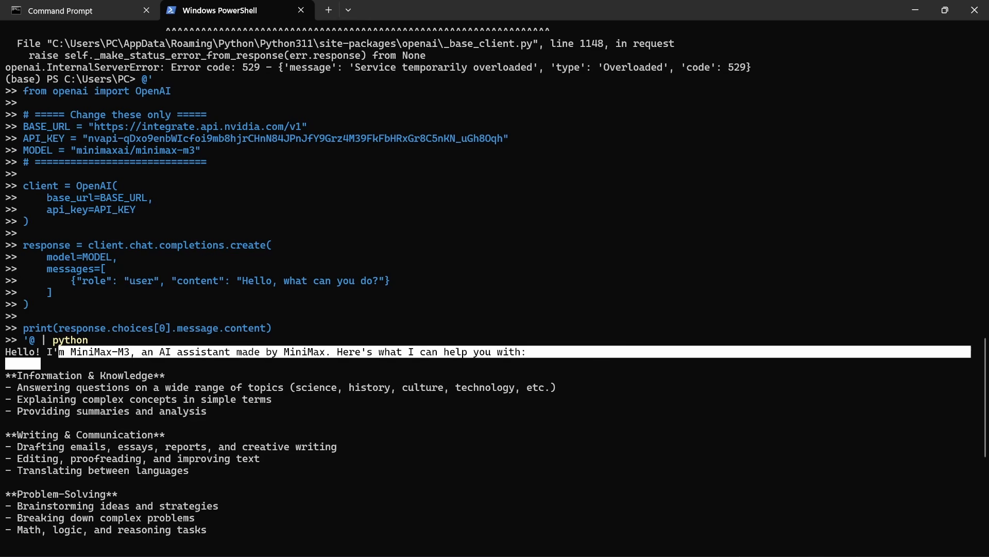
pyautogui.click(41, 363)
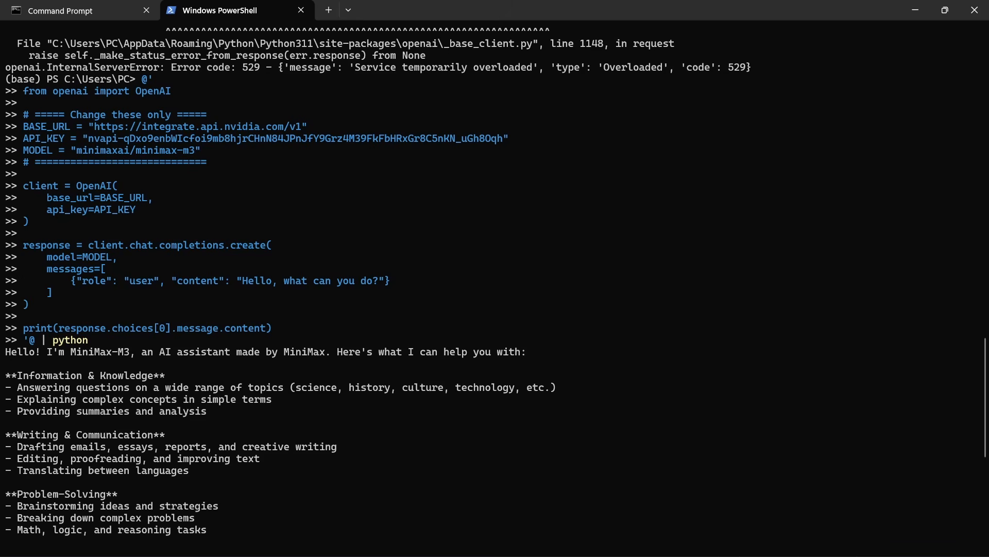
pyautogui.scroll(-4, 378, 286)
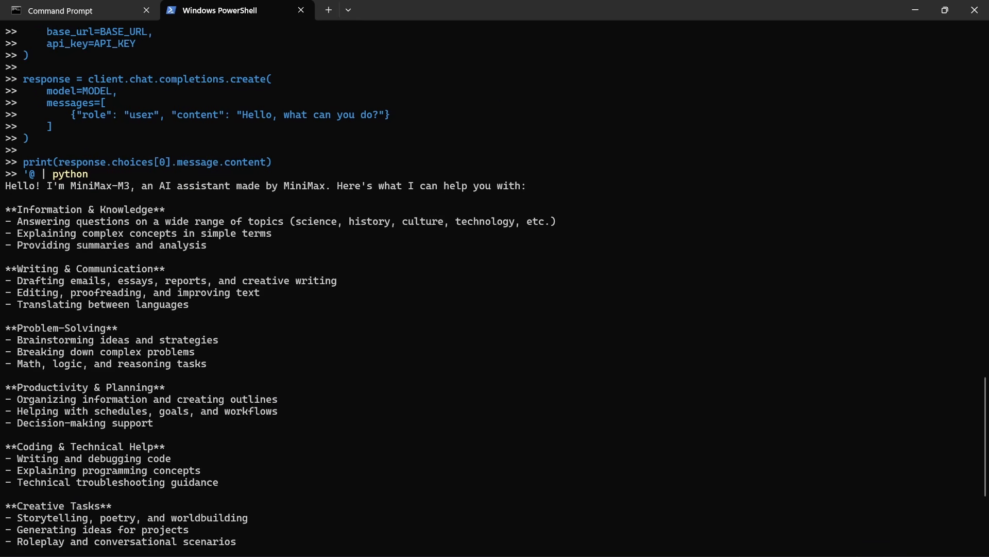
pyautogui.scroll(3, 281, 274)
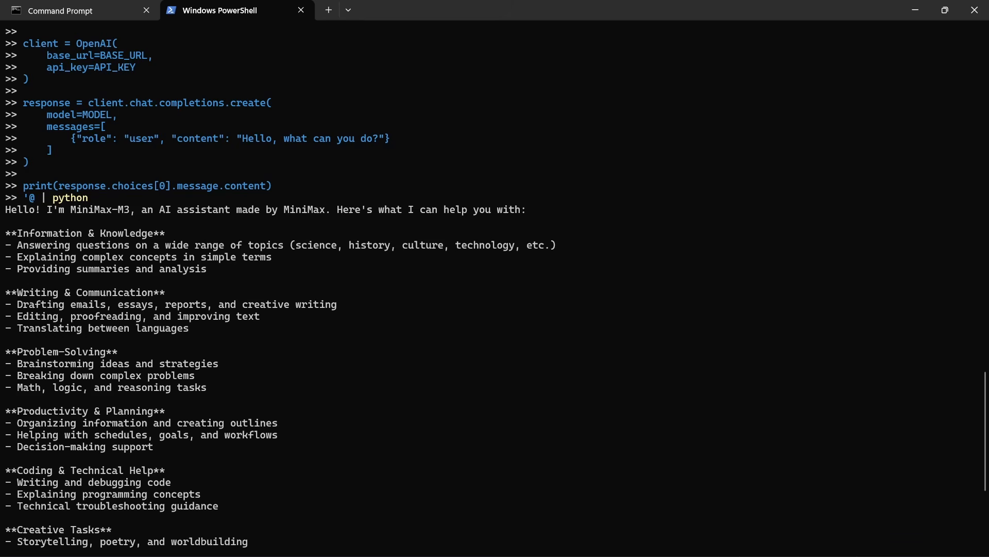
pyautogui.scroll(3, 280, 286)
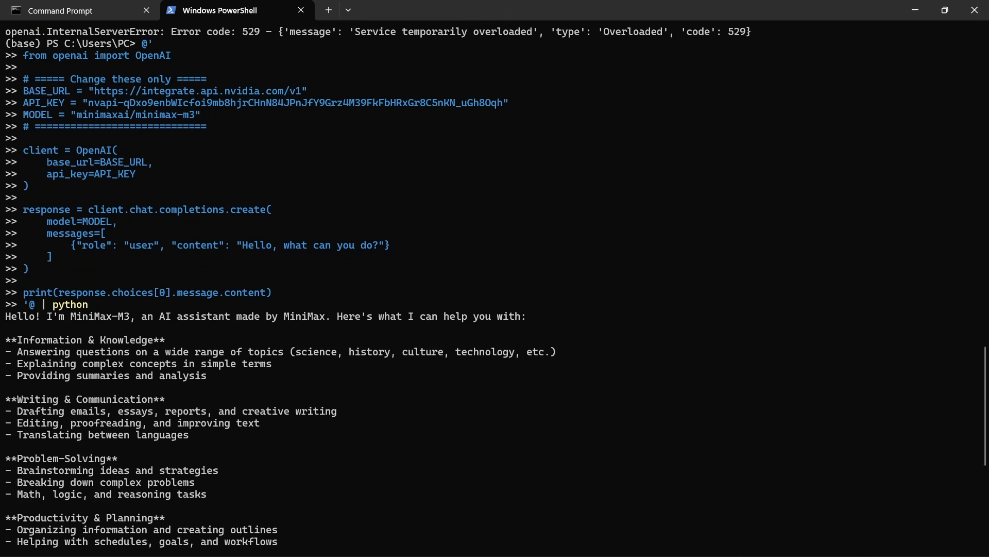
pyautogui.scroll(4, 281, 287)
pyautogui.scroll(5, 494, 287)
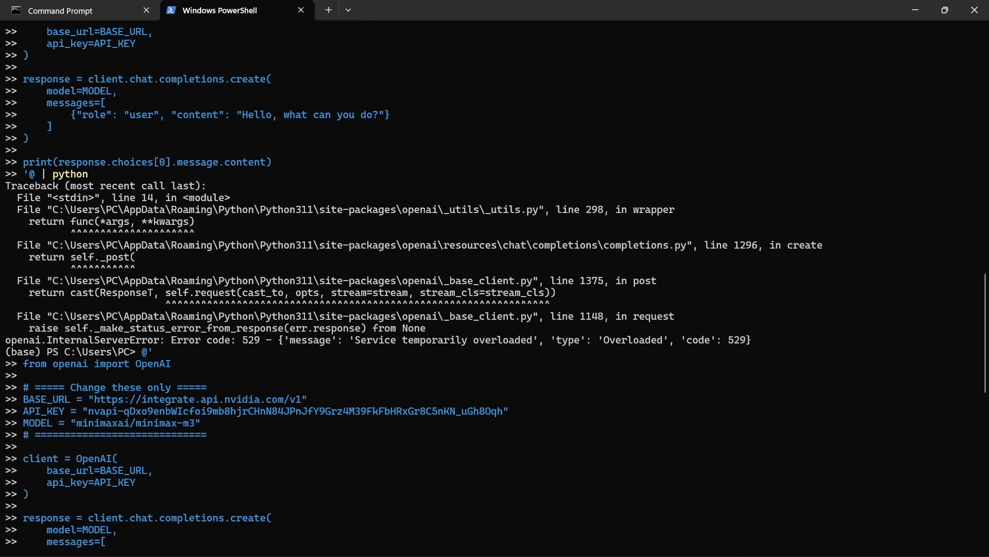
# Step: Switch to NVIDIA's minimax-m3 playground page and then to the AI coding assistant to view its model list, and dismiss the list
pyautogui.moveTo(496, 555)
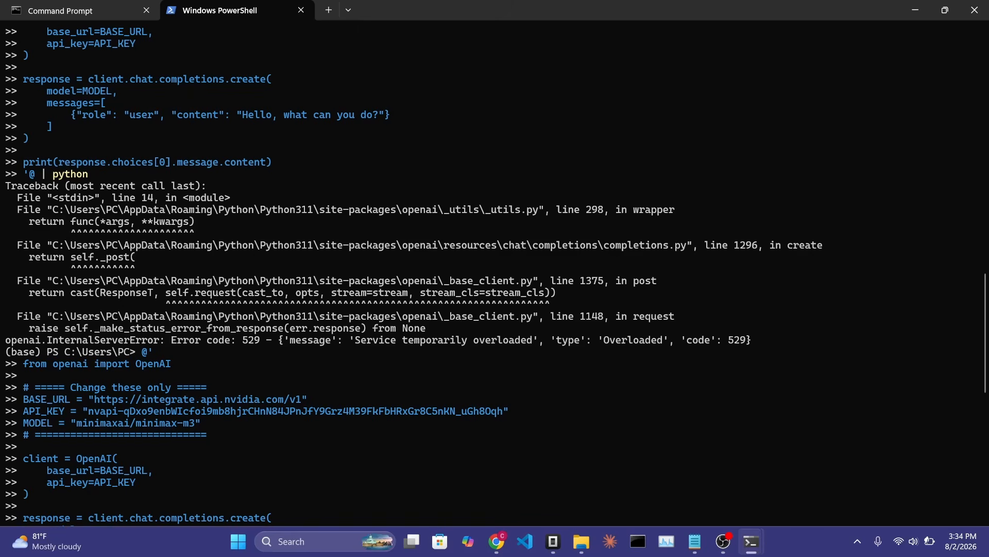
pyautogui.click(496, 541)
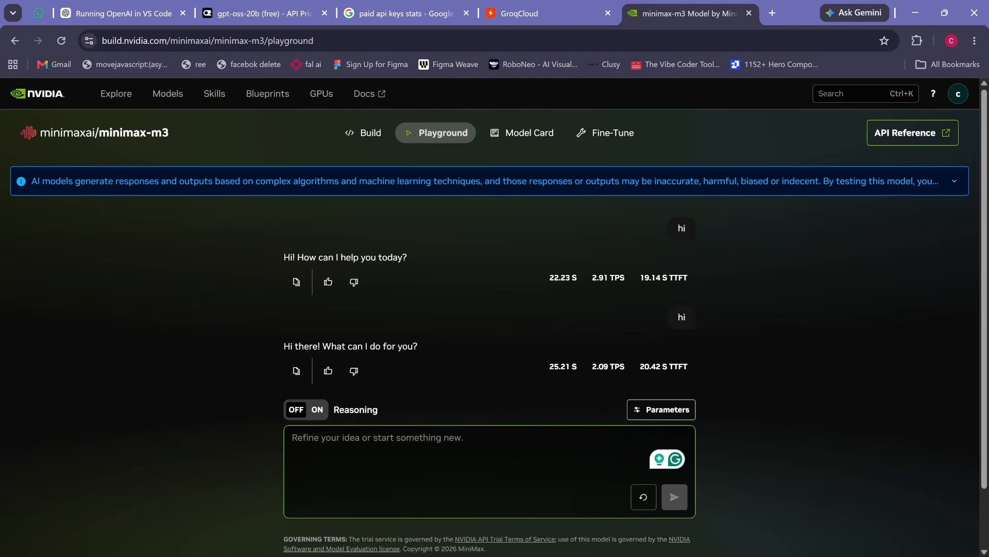
pyautogui.click(553, 541)
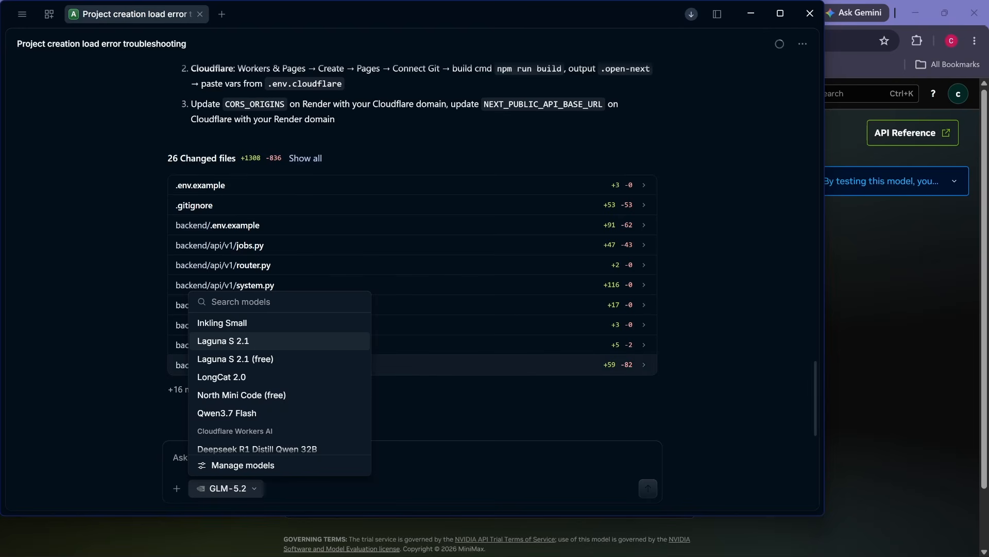
pyautogui.press('Escape')
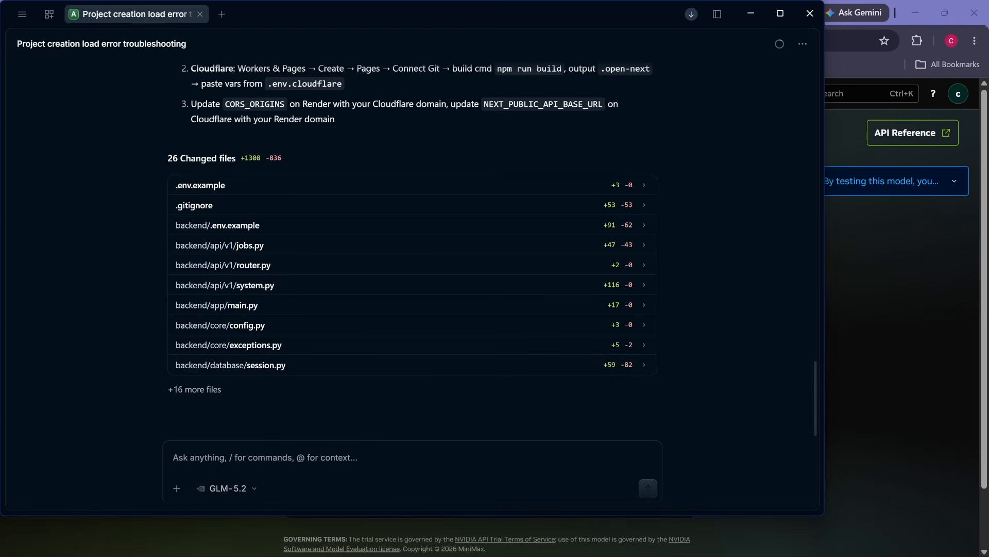